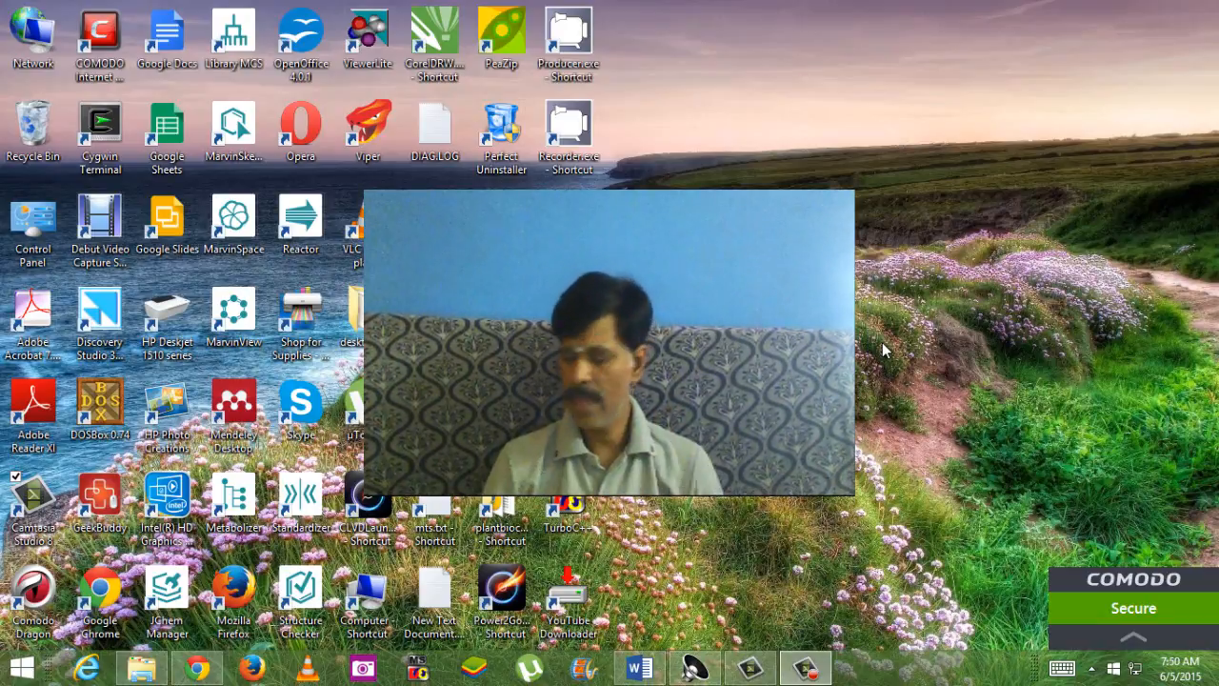
- In Google Chrome, search Google for "ncbi" and go to the NCBI Nucleotide database
left_click(197, 668)
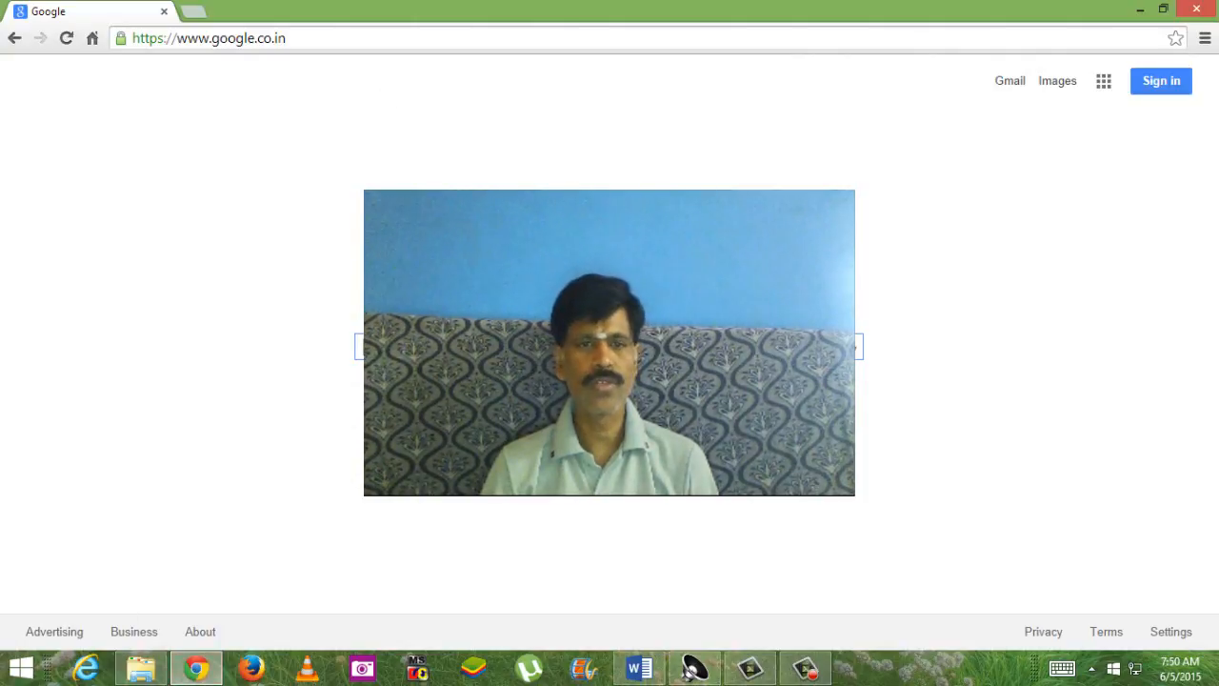
type("ncb")
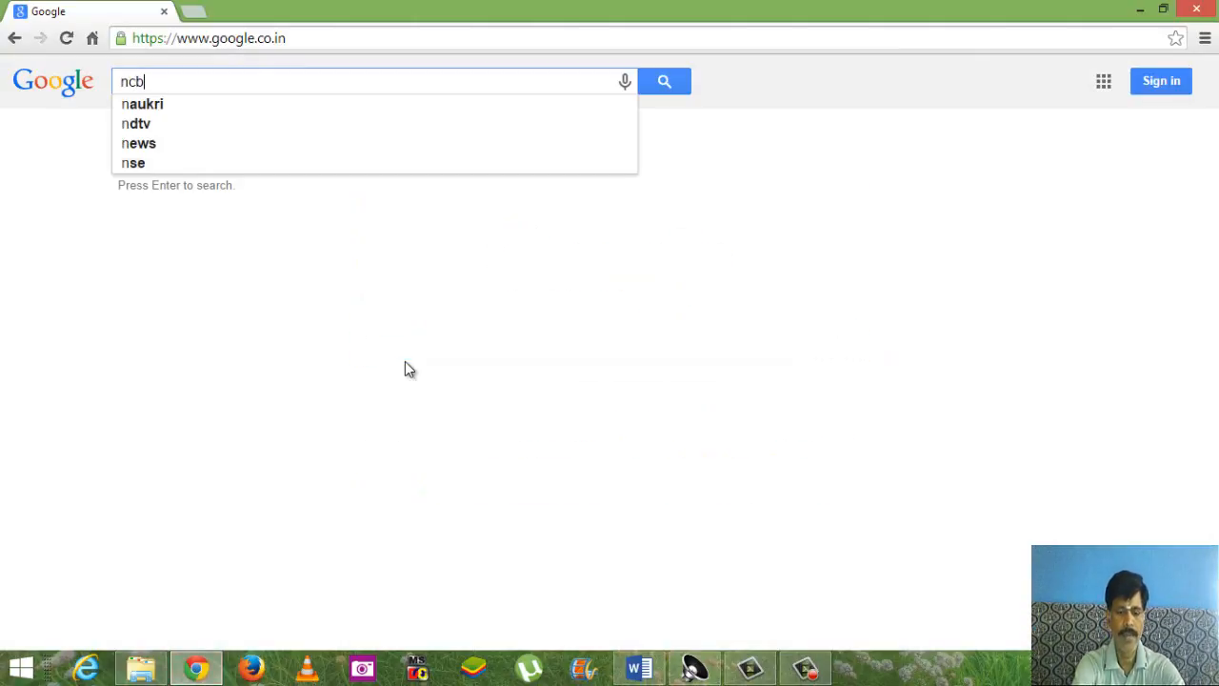
type("i")
key("Return")
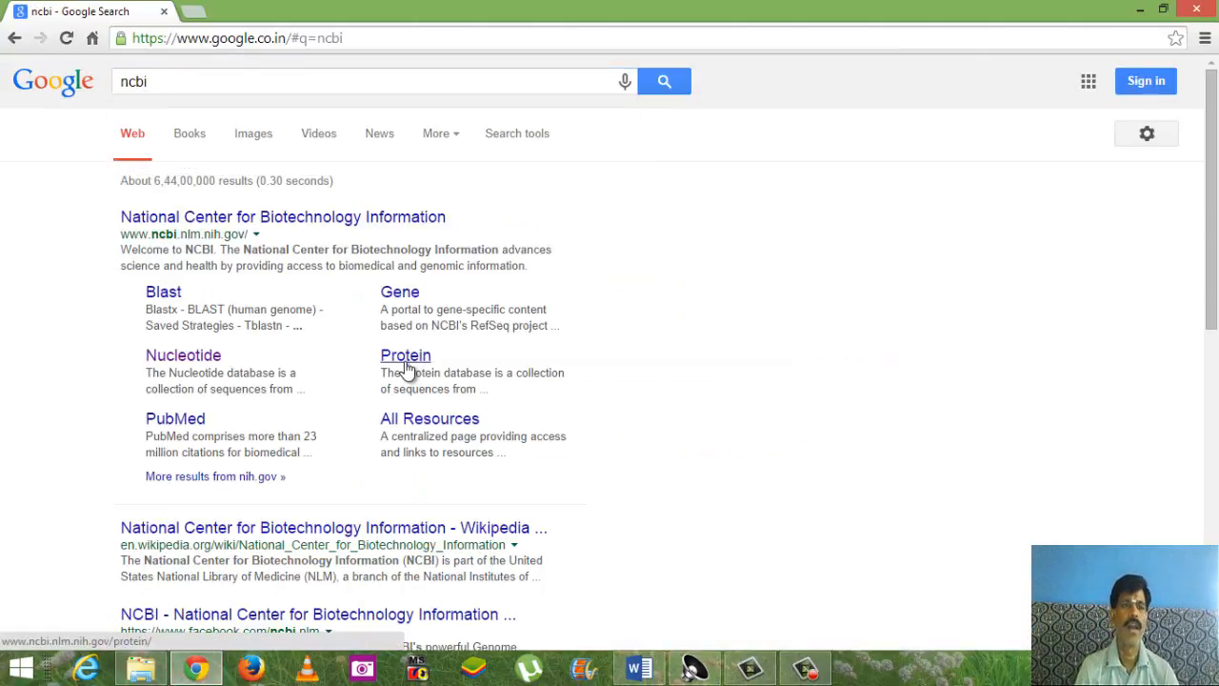
left_click(182, 359)
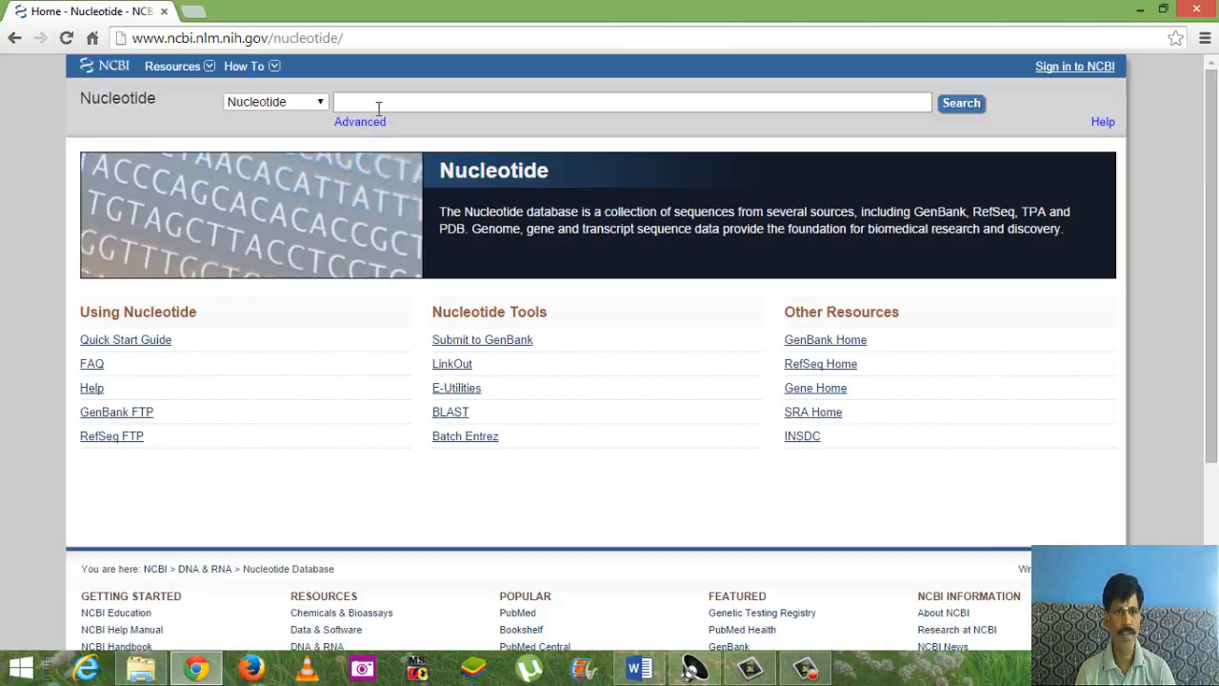
- Search the Nucleotide database for "amylase"
type("amy")
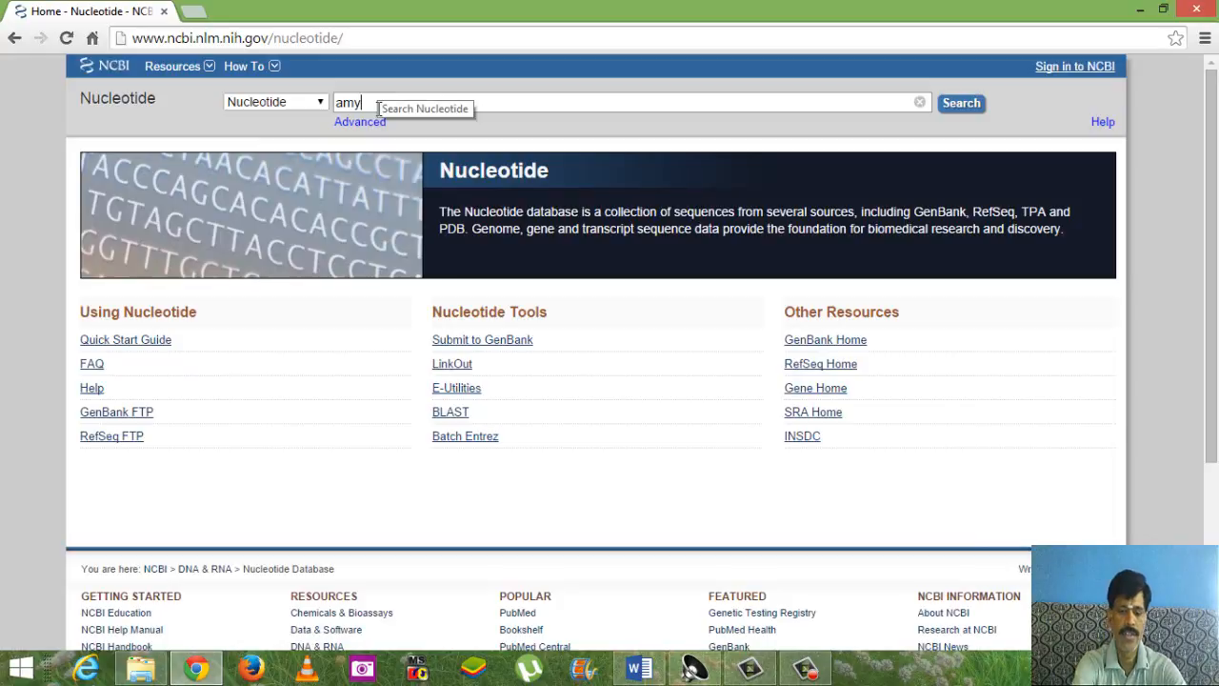
type("las")
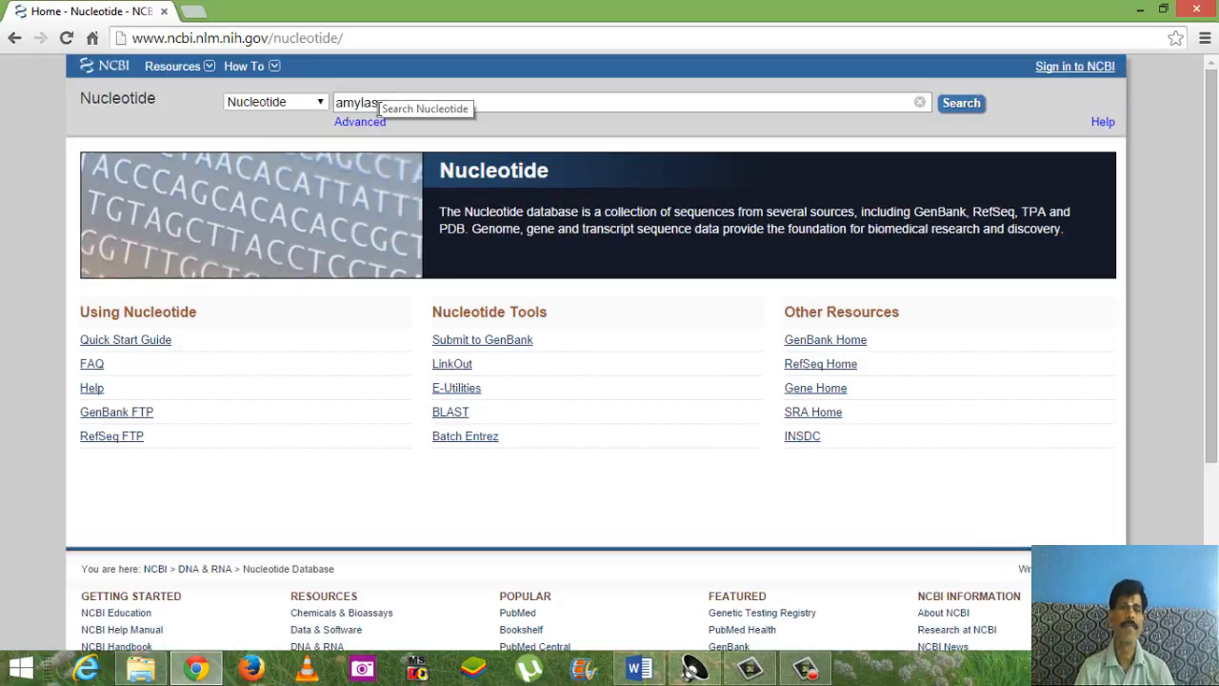
key("Return")
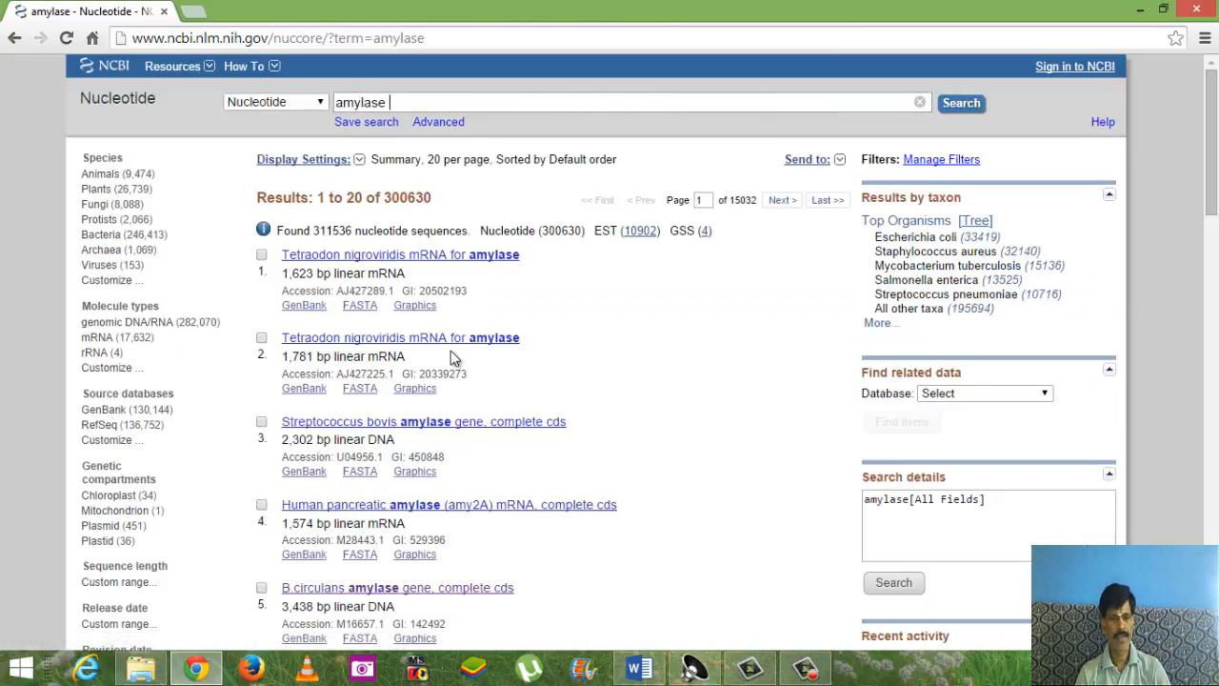
- Display the FASTA sequence of the Streptococcus bovis amylase gene, complete cds, from the search results
right_click(530, 428)
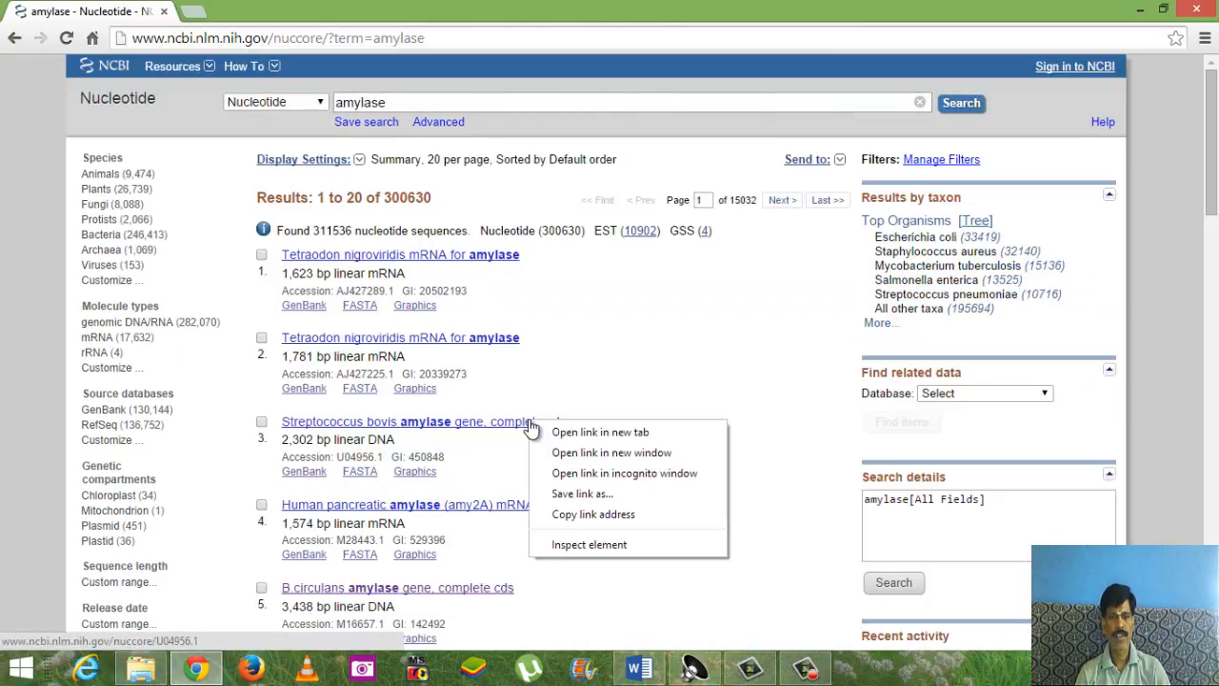
left_click(361, 472)
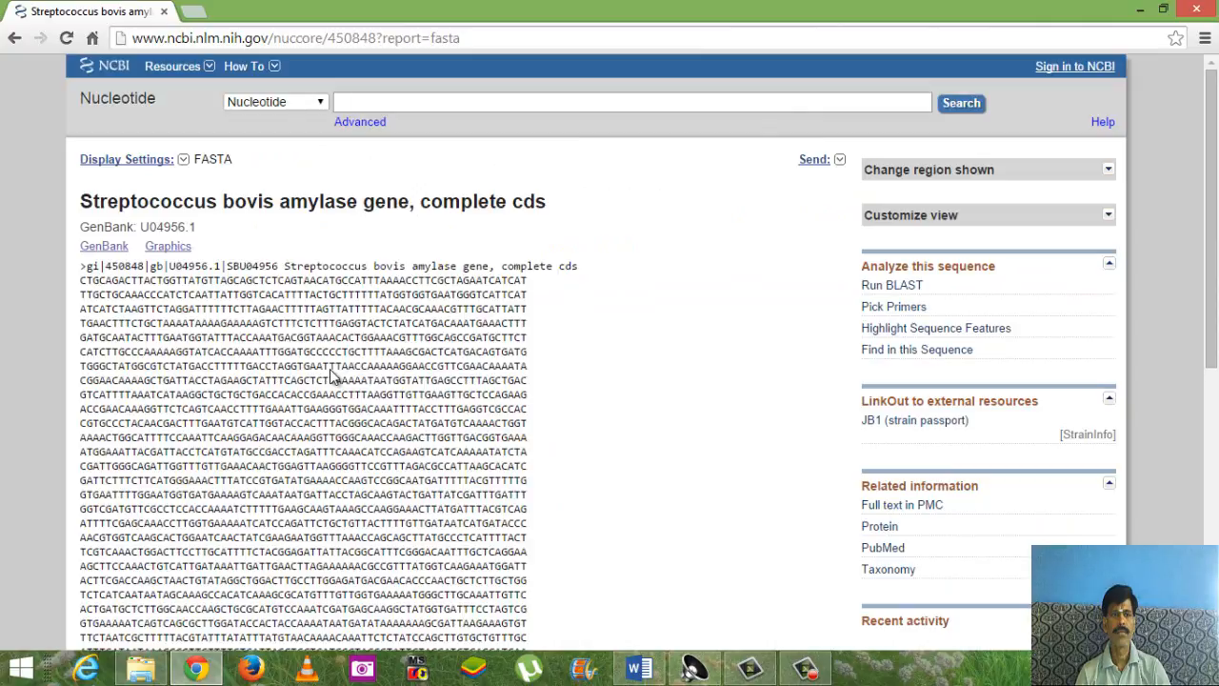
scroll(332, 378, "down", 2)
scroll(331, 377, "up", 1)
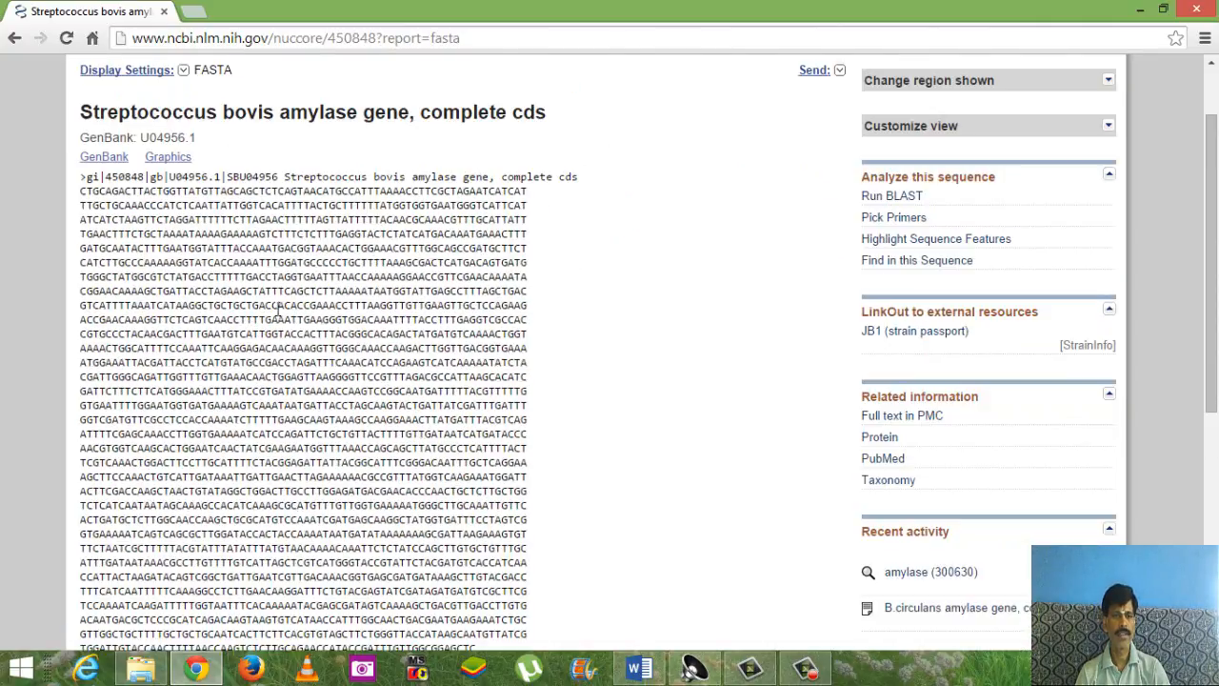
- Load google.co.in in a new browser tab, keeping the sequence page open
left_click(195, 12)
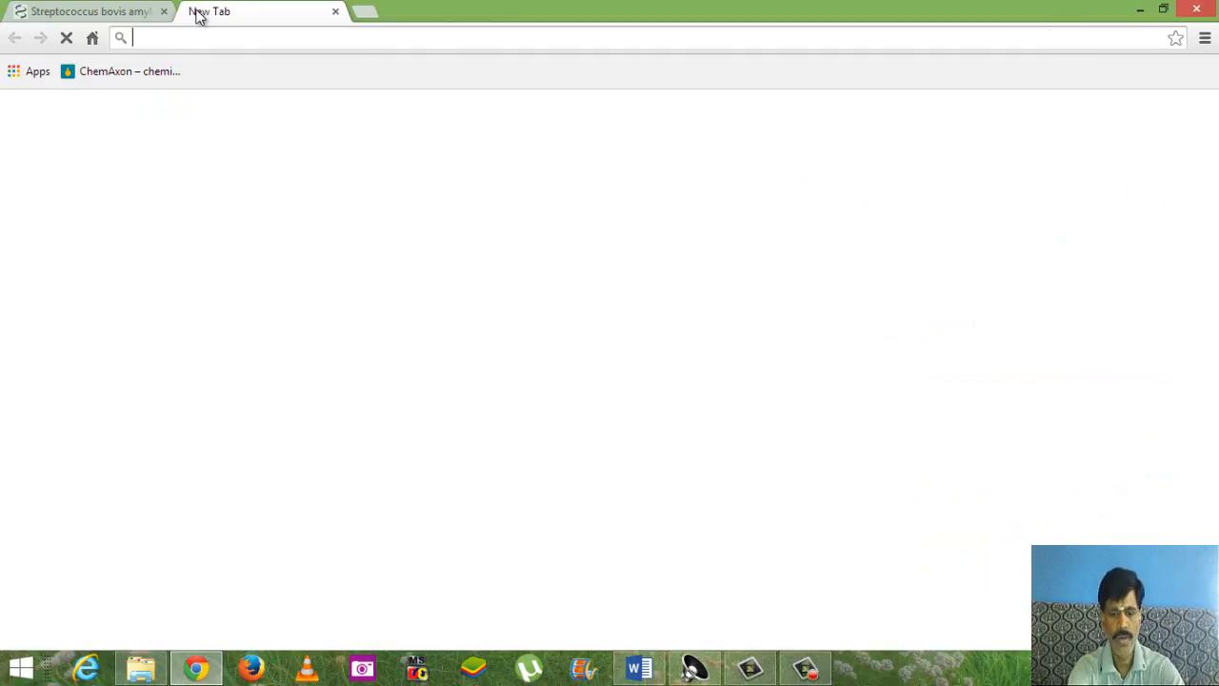
type("google.co.in")
key("Return")
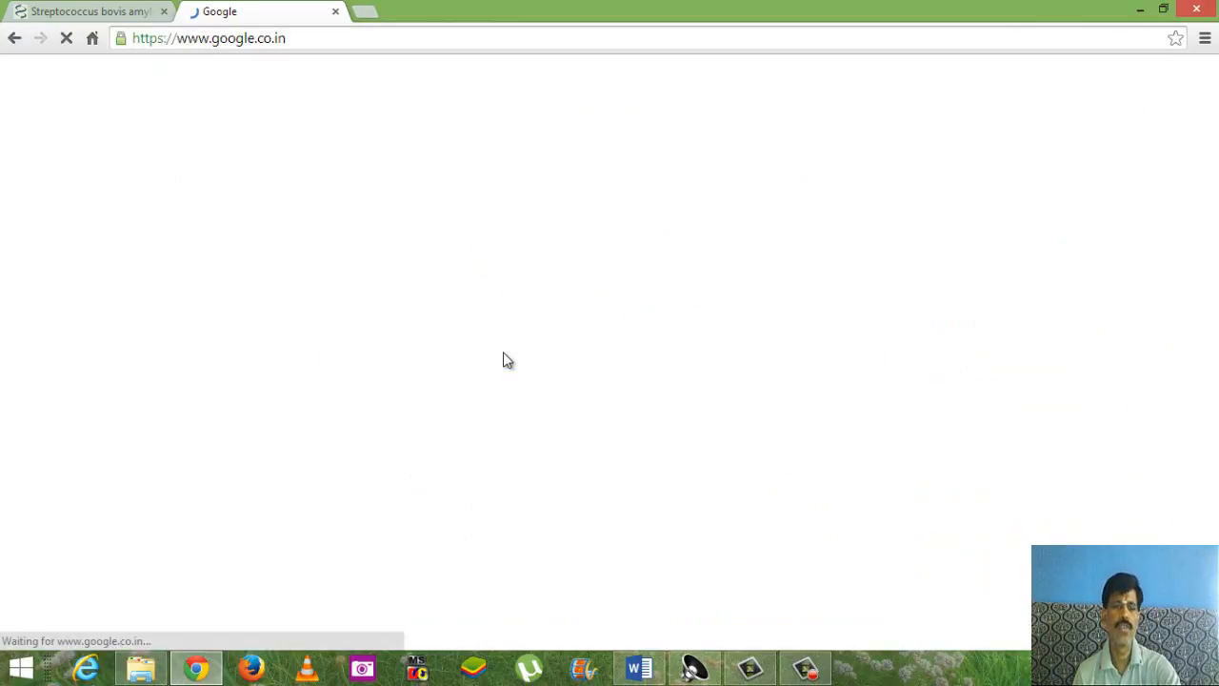
- Search Google for "orf finder" and go to the ORF Finder page of the National Center for Biotechnology Information
type("orf")
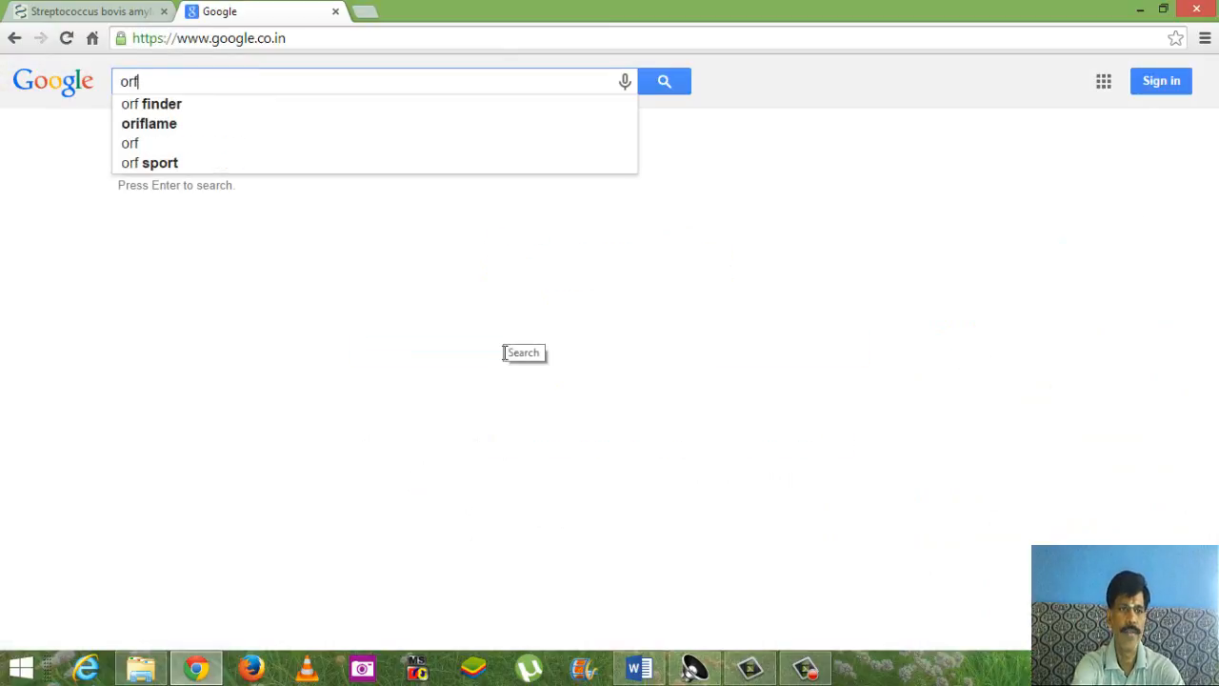
type("finder")
key("BackSpace")
key("BackSpace")
key("BackSpace")
key("BackSpace")
key("BackSpace")
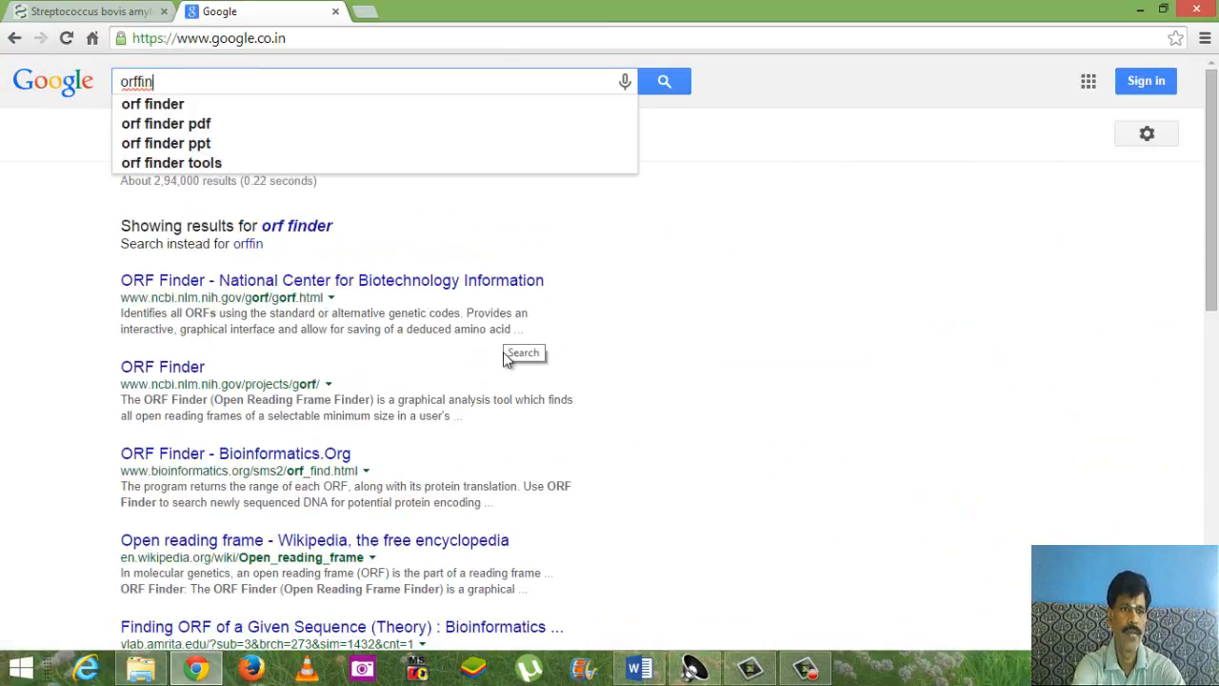
key("BackSpace")
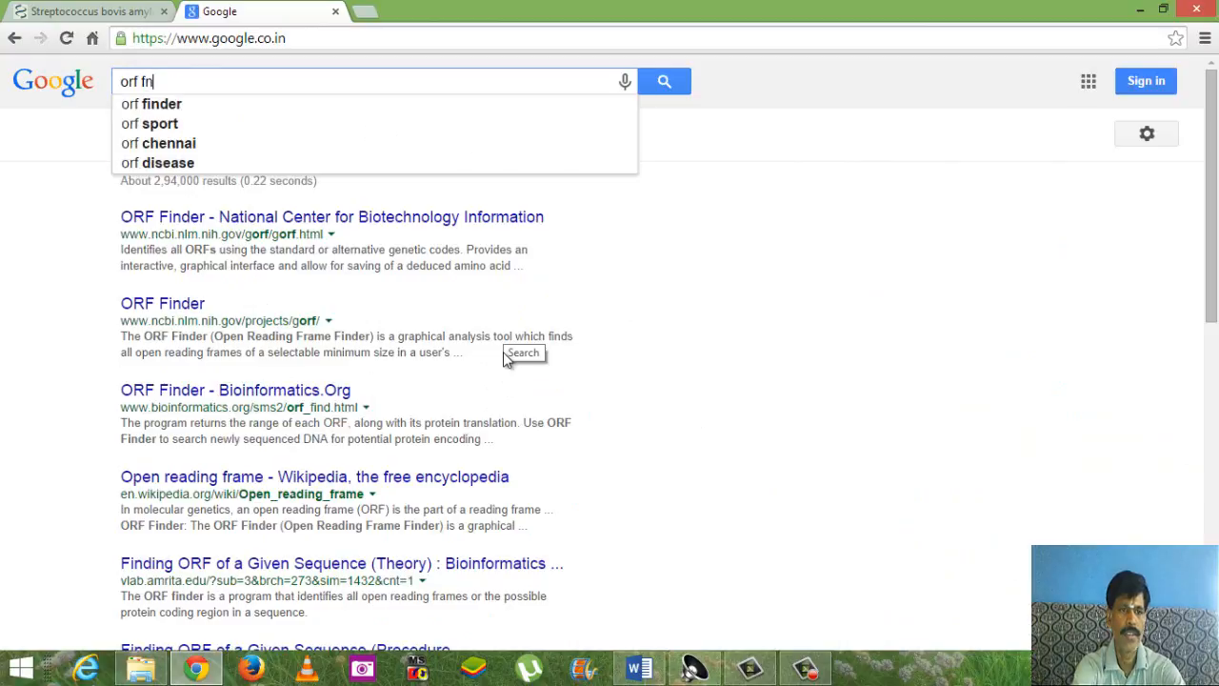
type("finder")
key("Return")
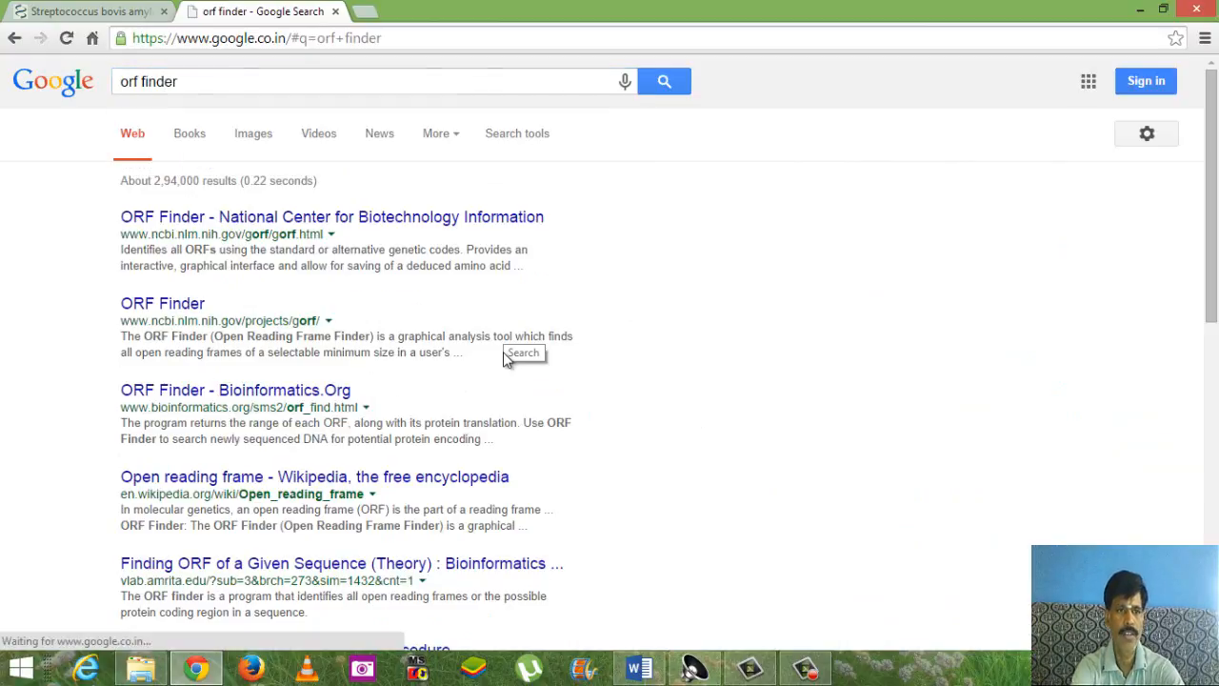
left_click(346, 218)
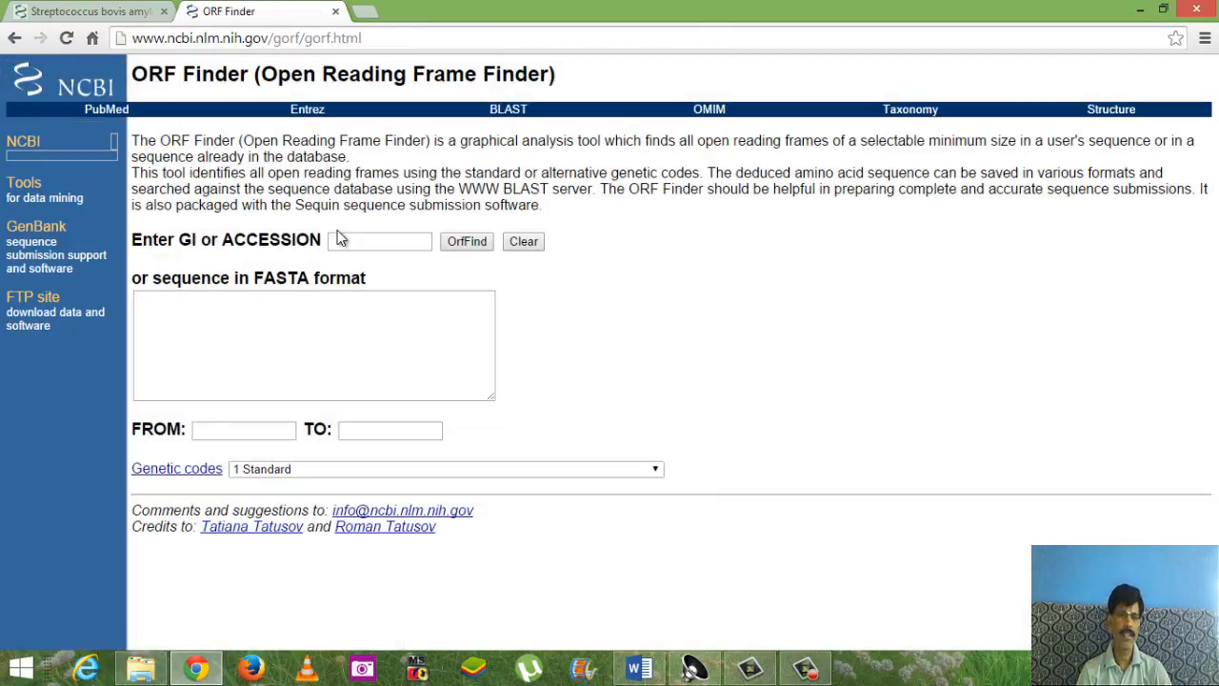
left_click_drag(156, 277, 363, 279)
left_click(227, 277)
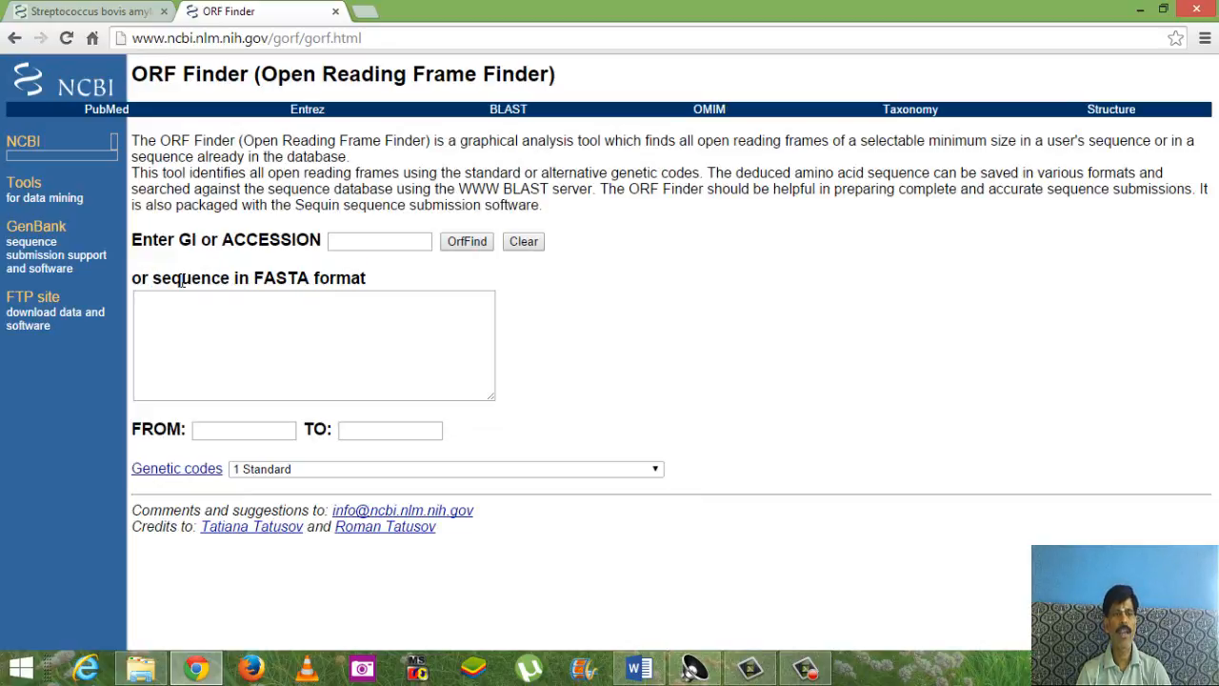
left_click_drag(152, 277, 378, 280)
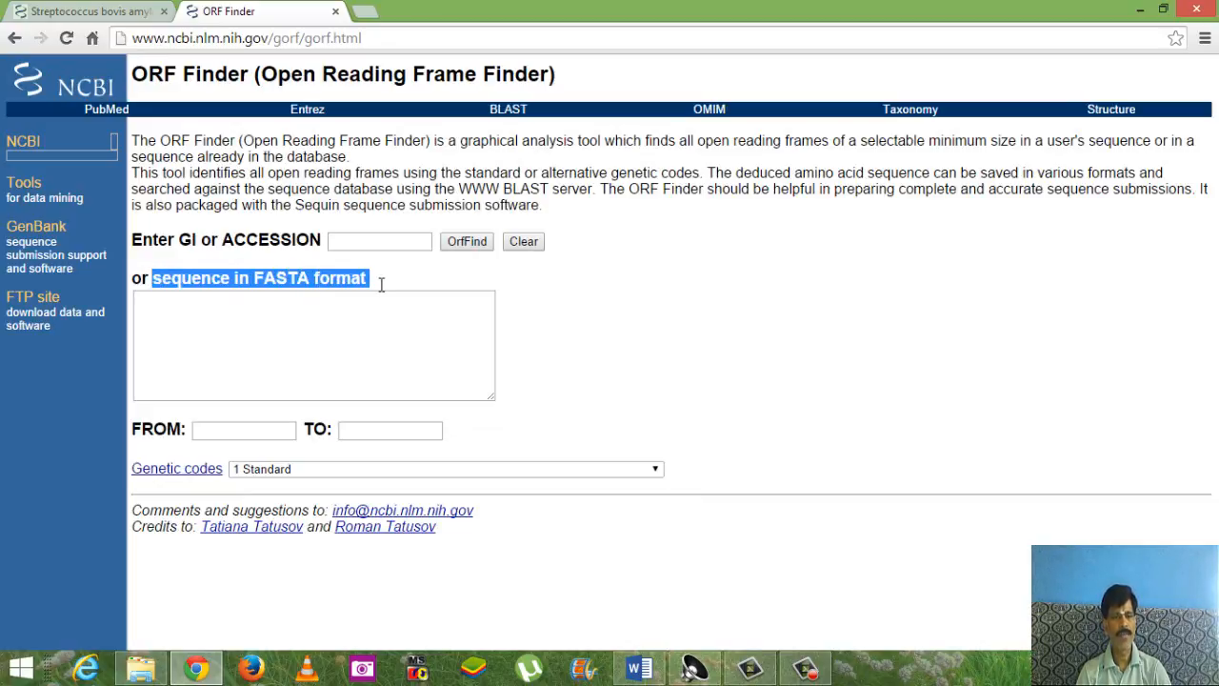
- Copy the whole Streptococcus bovis amylase FASTA record, including its header line, into ORF Finder's FASTA sequence box
left_click(381, 308)
left_click(38, 12)
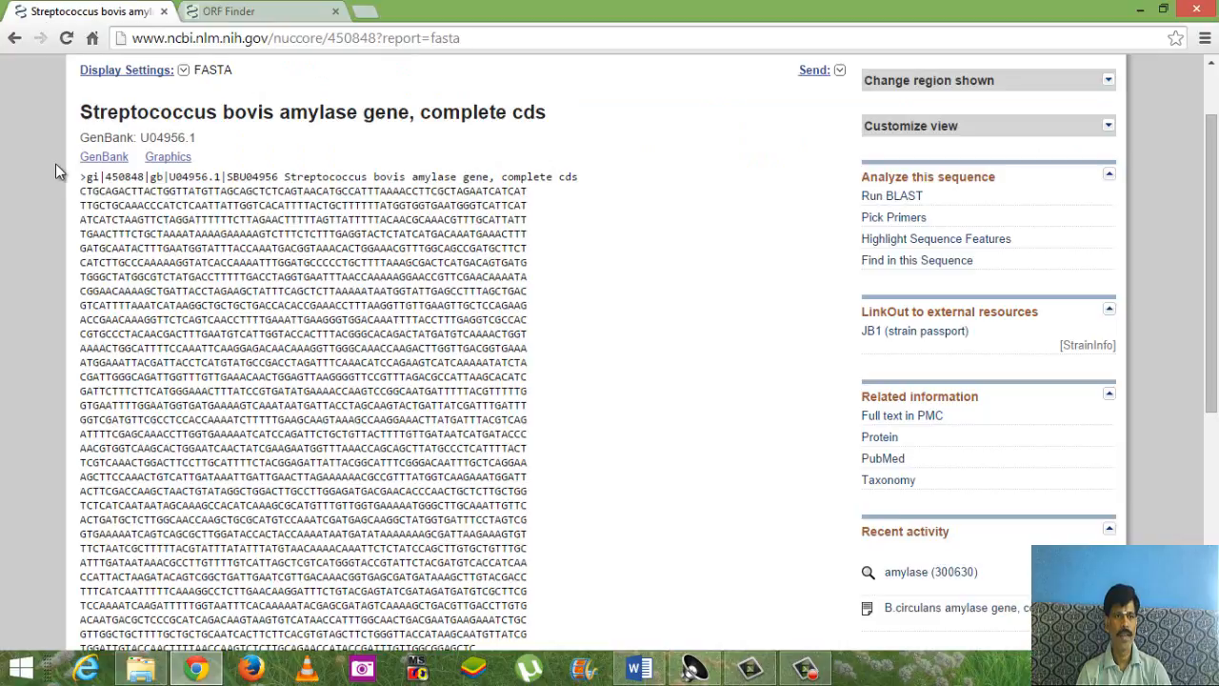
left_click_drag(82, 178, 482, 434)
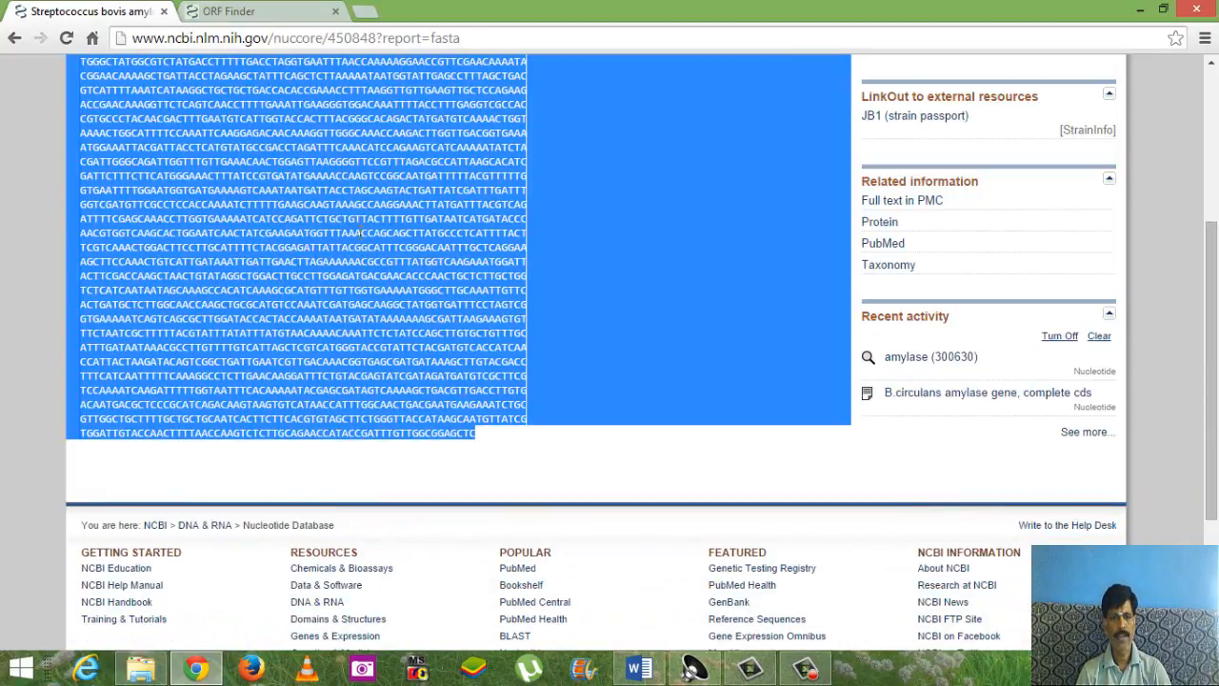
right_click(353, 223)
left_click(381, 234)
left_click(228, 11)
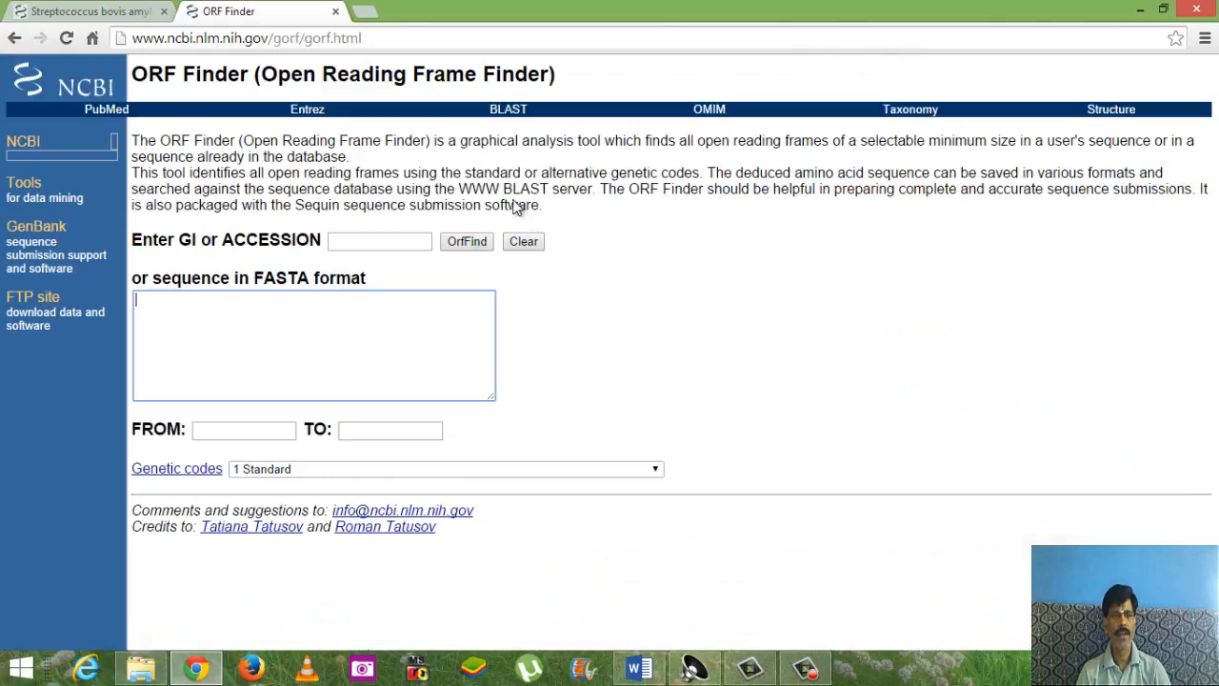
right_click(302, 319)
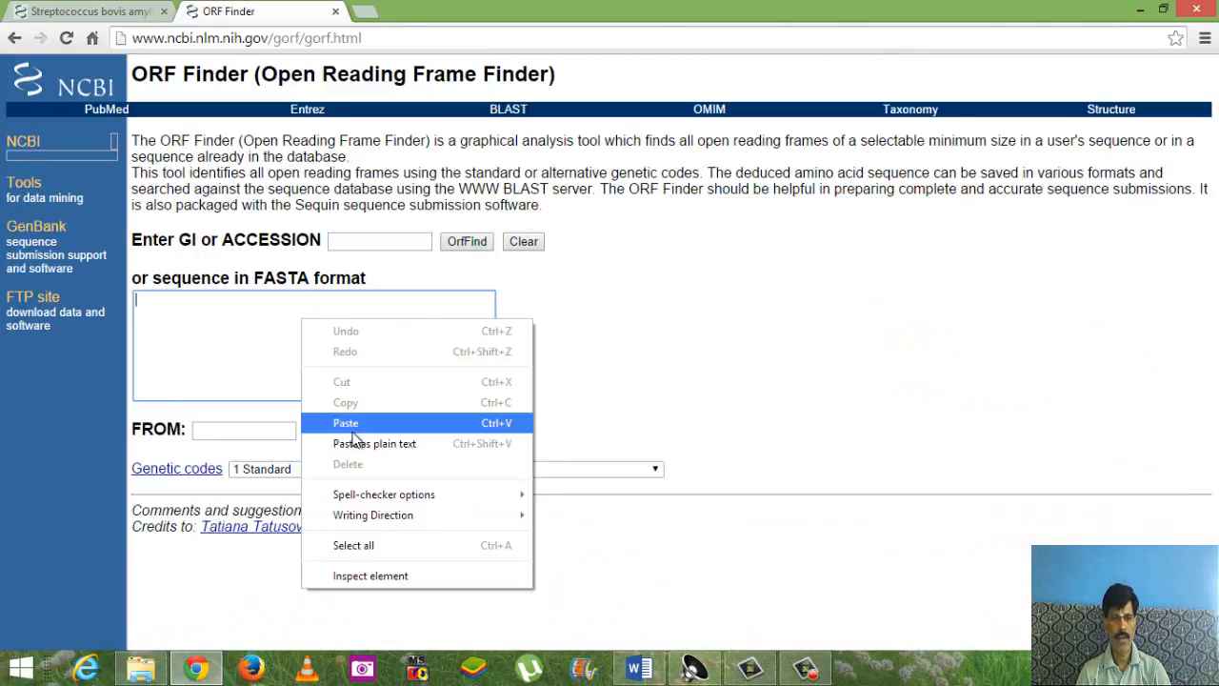
left_click(350, 426)
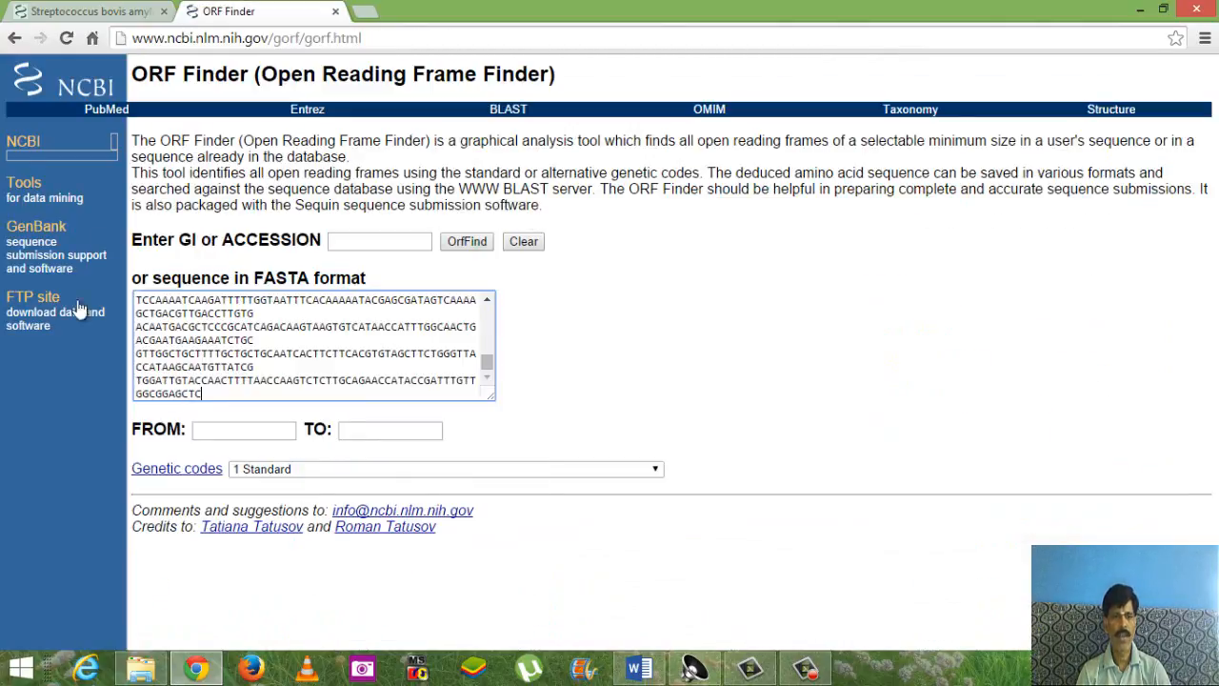
- Choose "1 Standard" as the genetic code for the ORF search
left_click(657, 472)
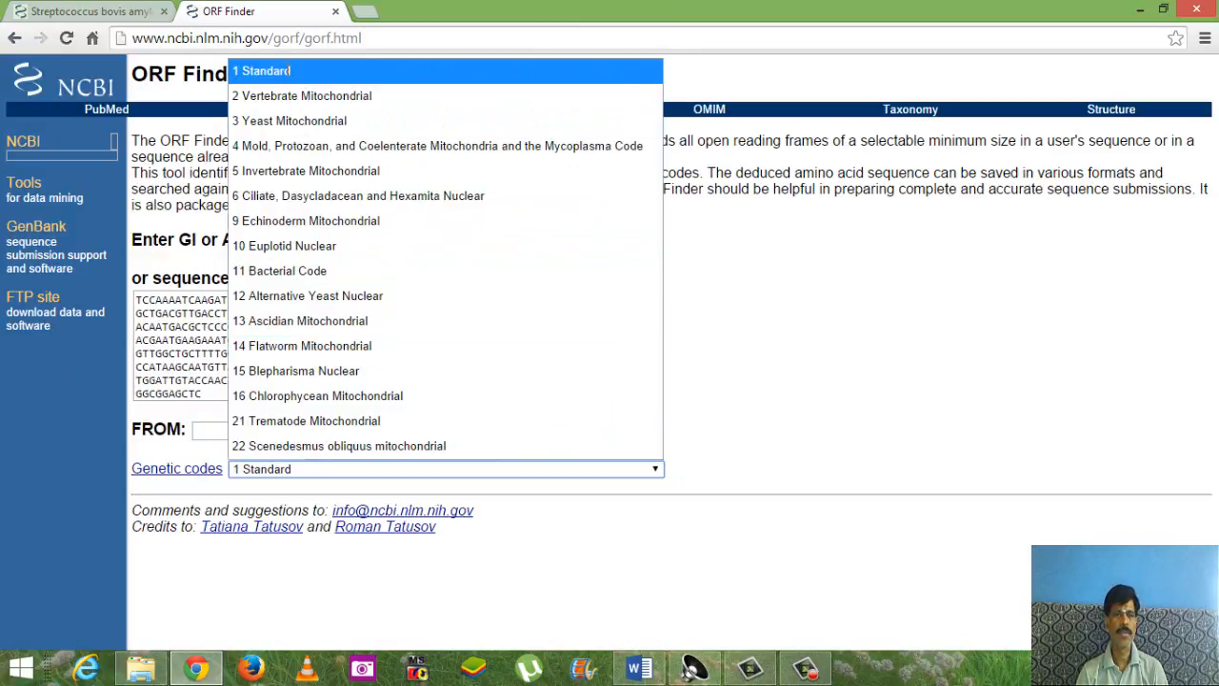
left_click(272, 71)
left_click(731, 282)
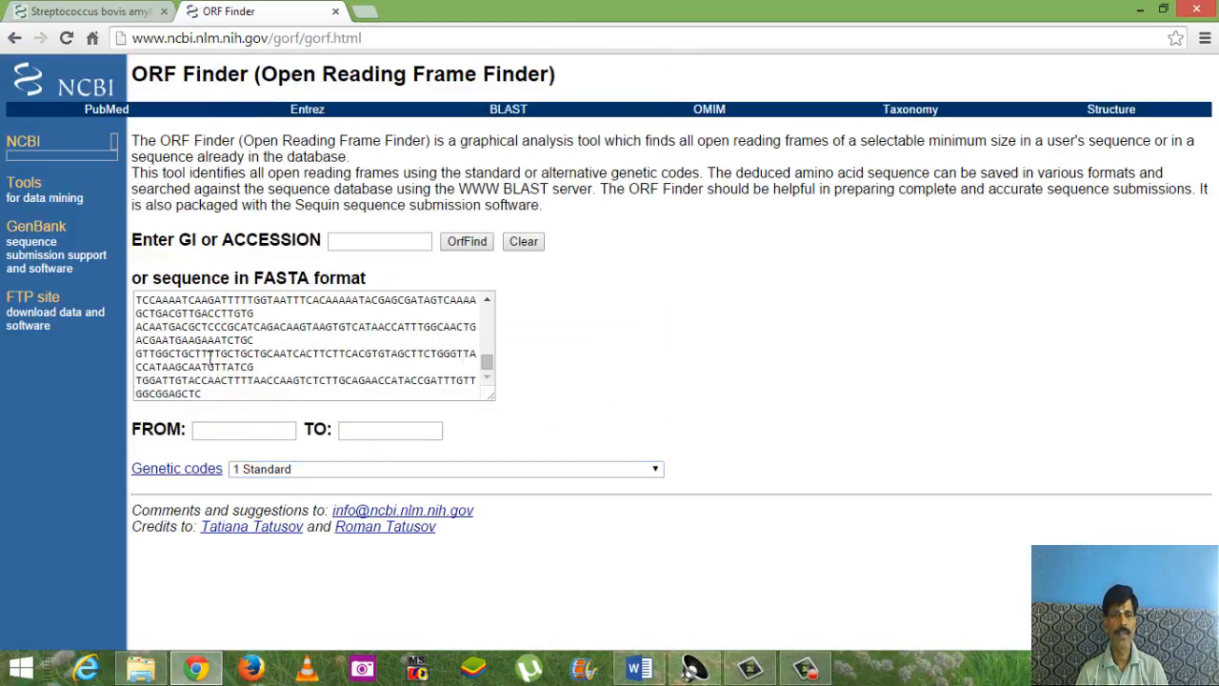
left_click(377, 326)
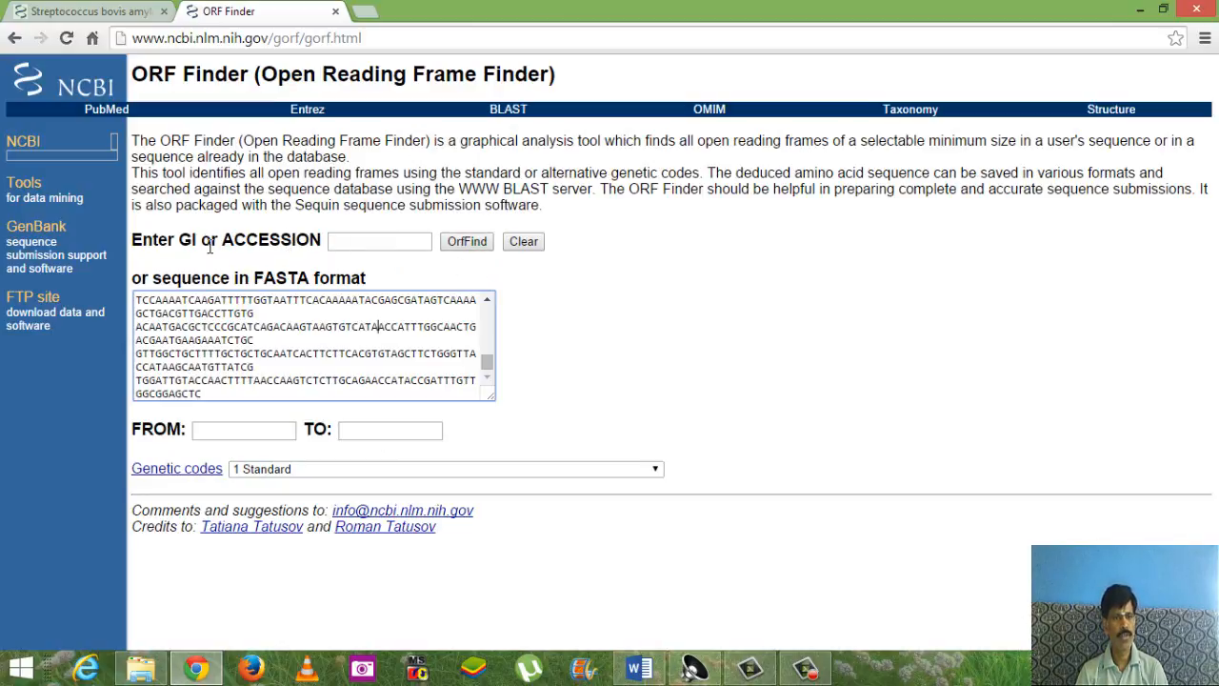
left_click(338, 240)
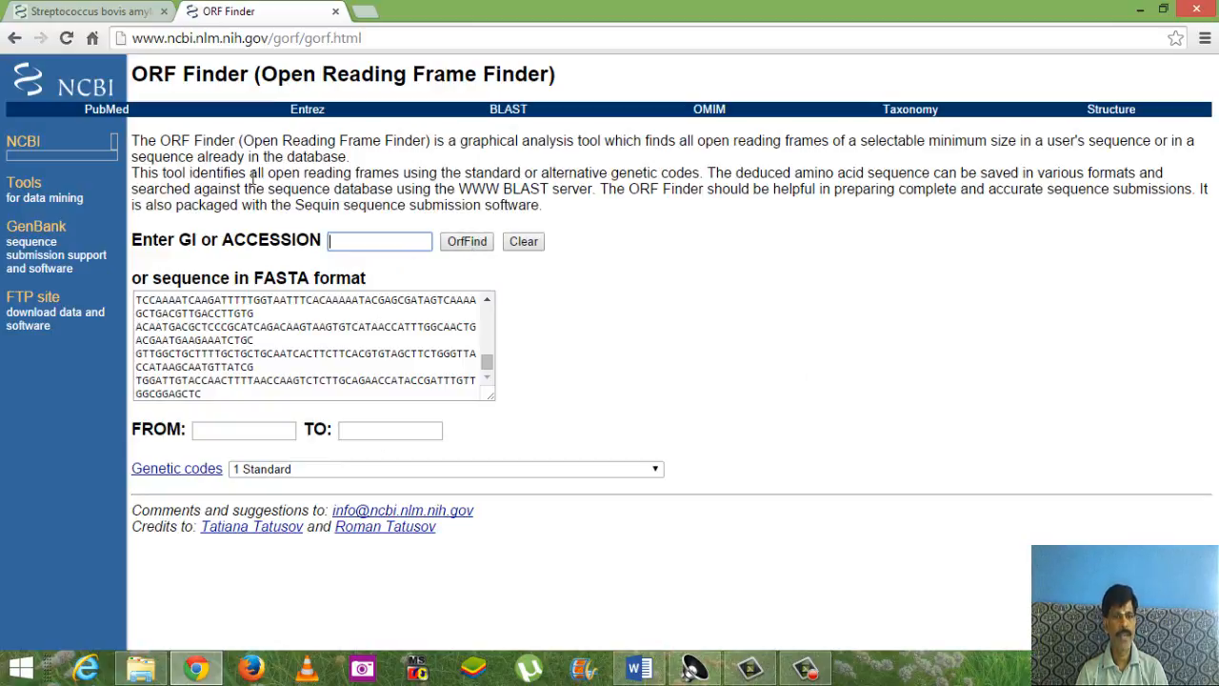
left_click_drag(242, 143, 427, 142)
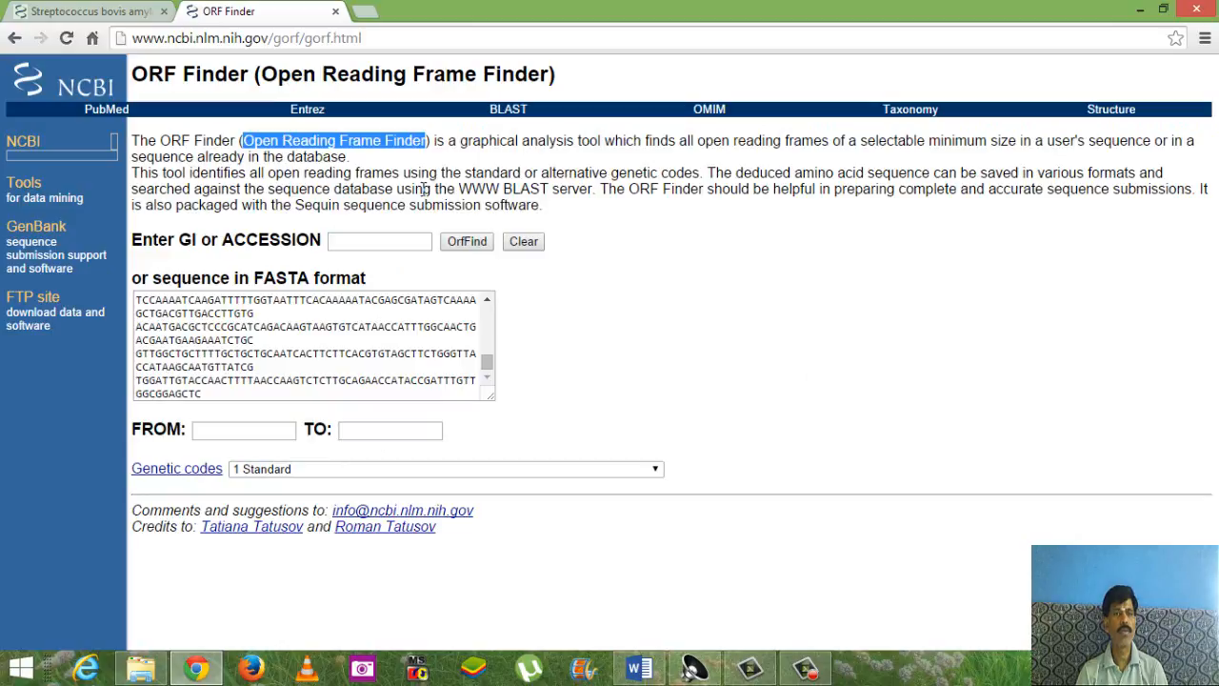
left_click(425, 190)
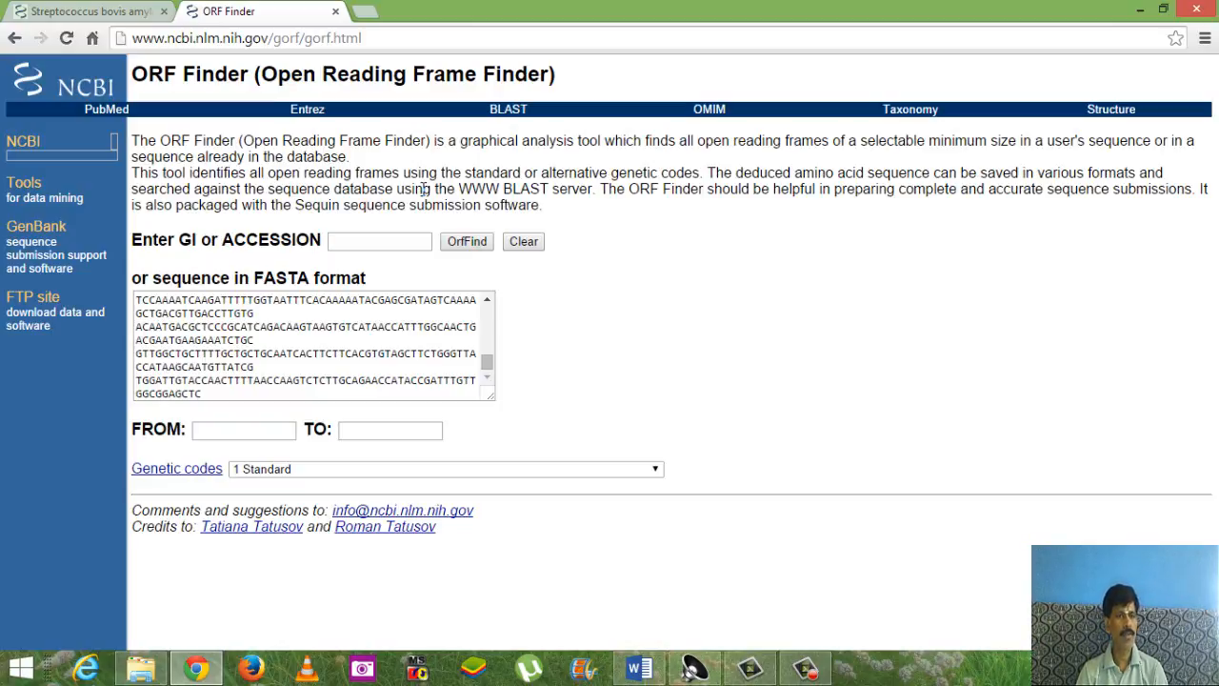
left_click_drag(241, 141, 419, 172)
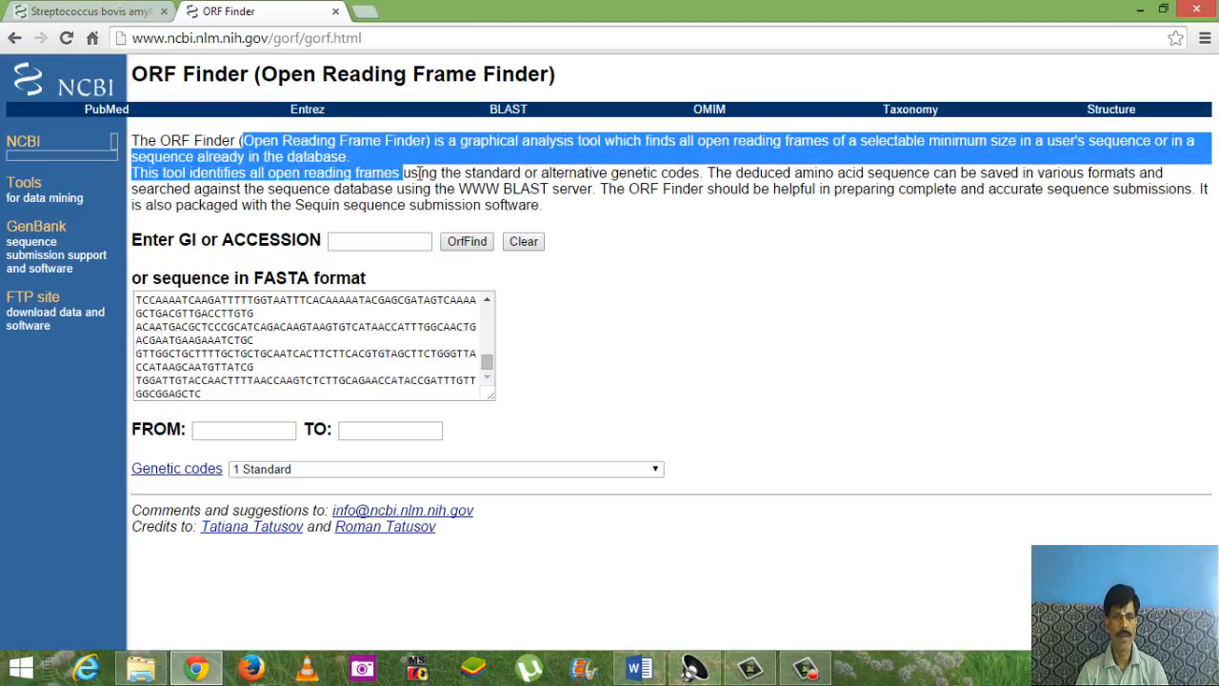
left_click(370, 339)
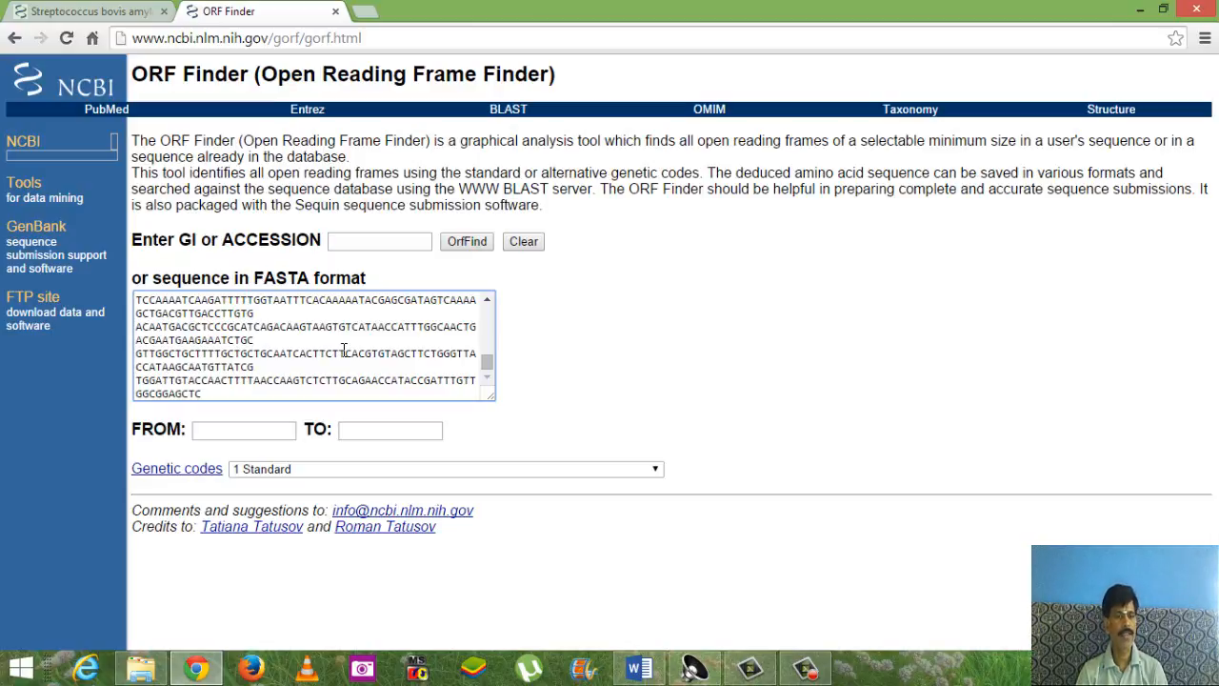
- Run the ORF search on the pasted sequence and display the translation of the longest reading frame, +3 from 264 to 1721
left_click(462, 242)
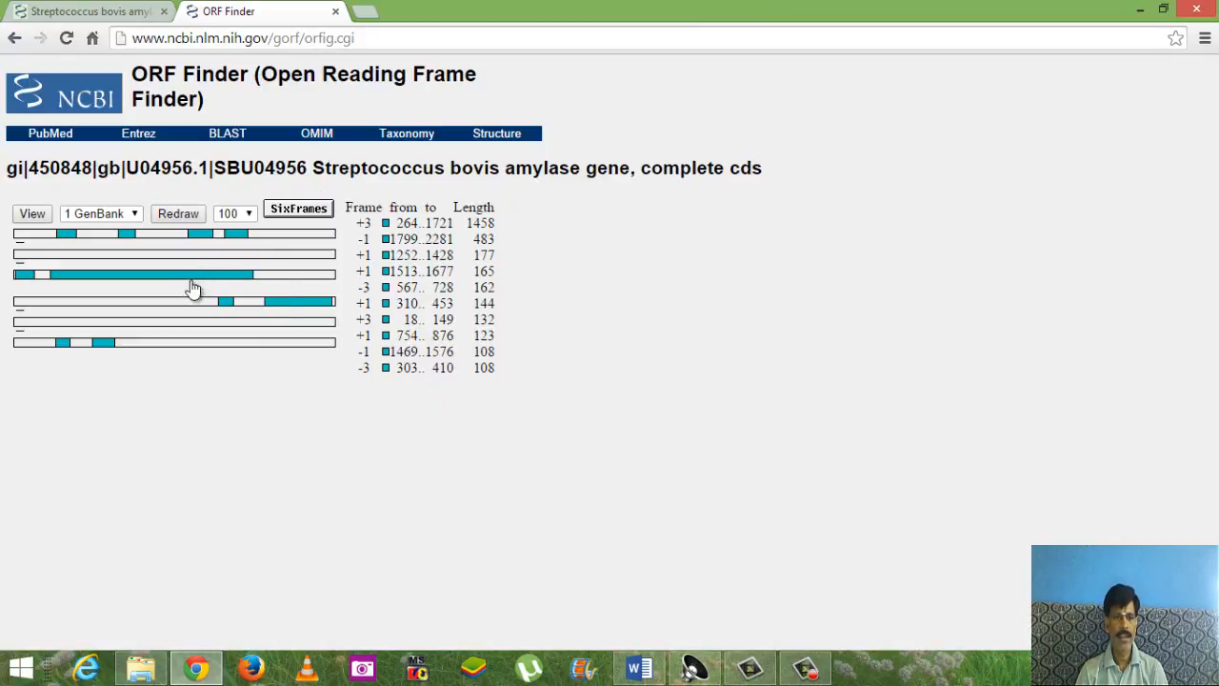
left_click(386, 225)
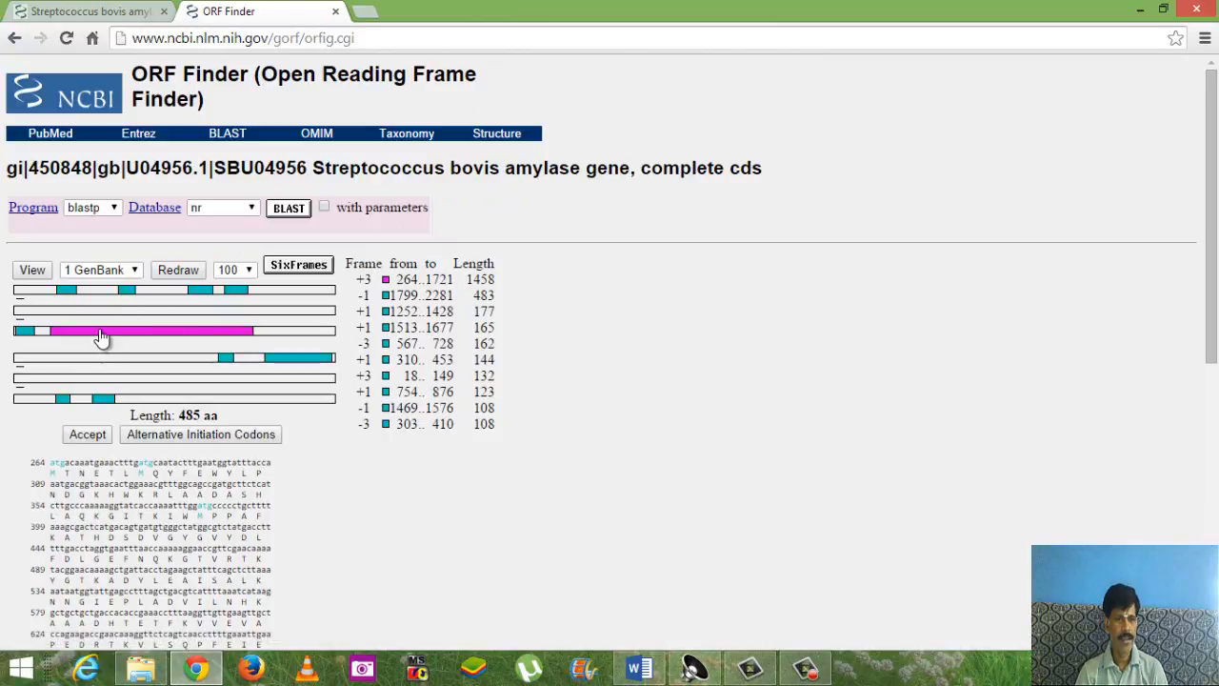
scroll(183, 340, "down", 2)
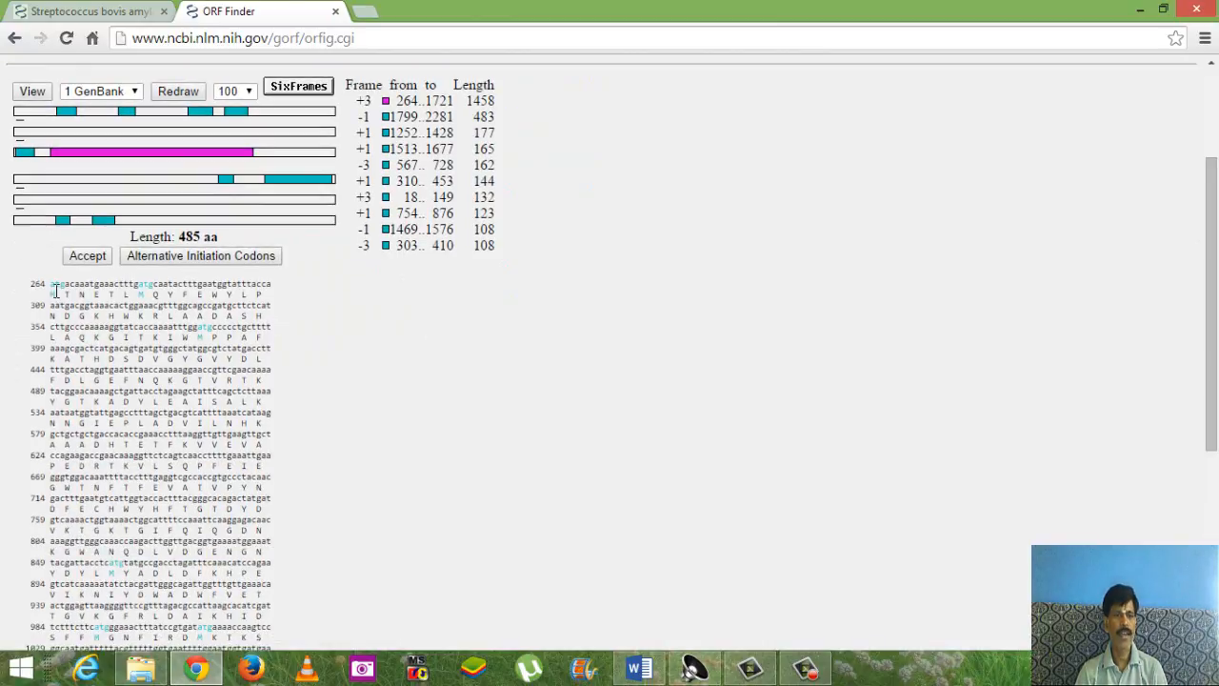
- Examine the longest reading frame's frame number, nucleotide length, amino acid length and full translation from start codon to stop codon
scroll(260, 408, "down", 4)
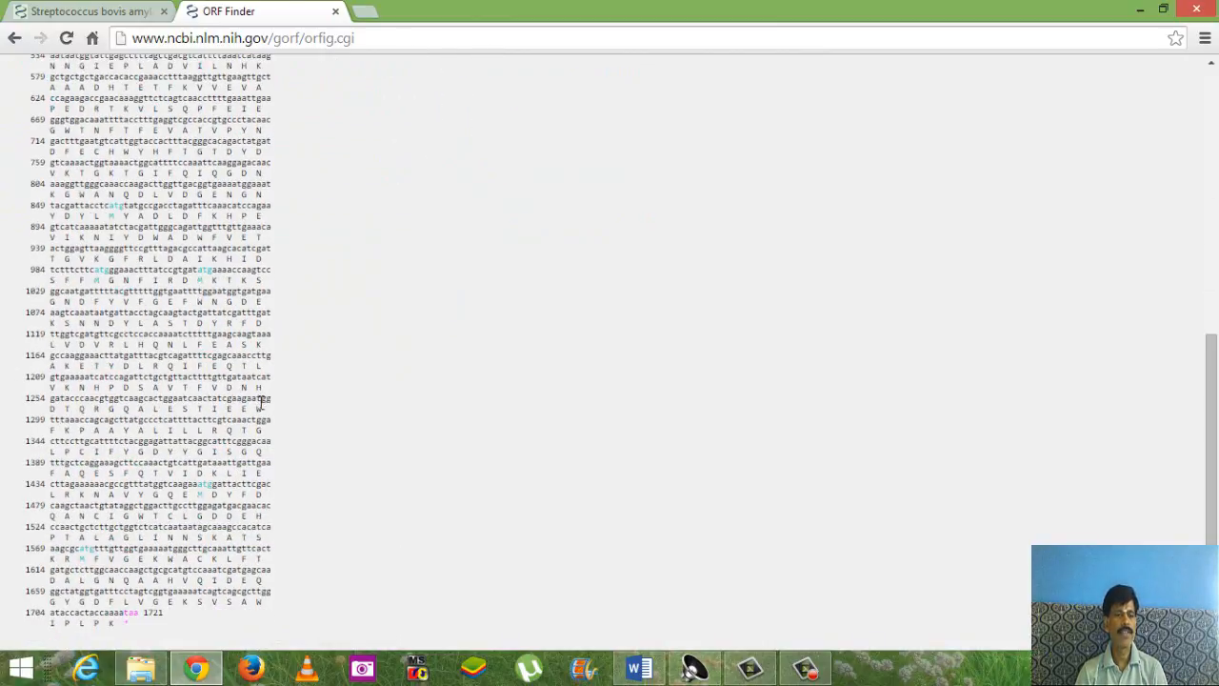
scroll(247, 550, "up", 6)
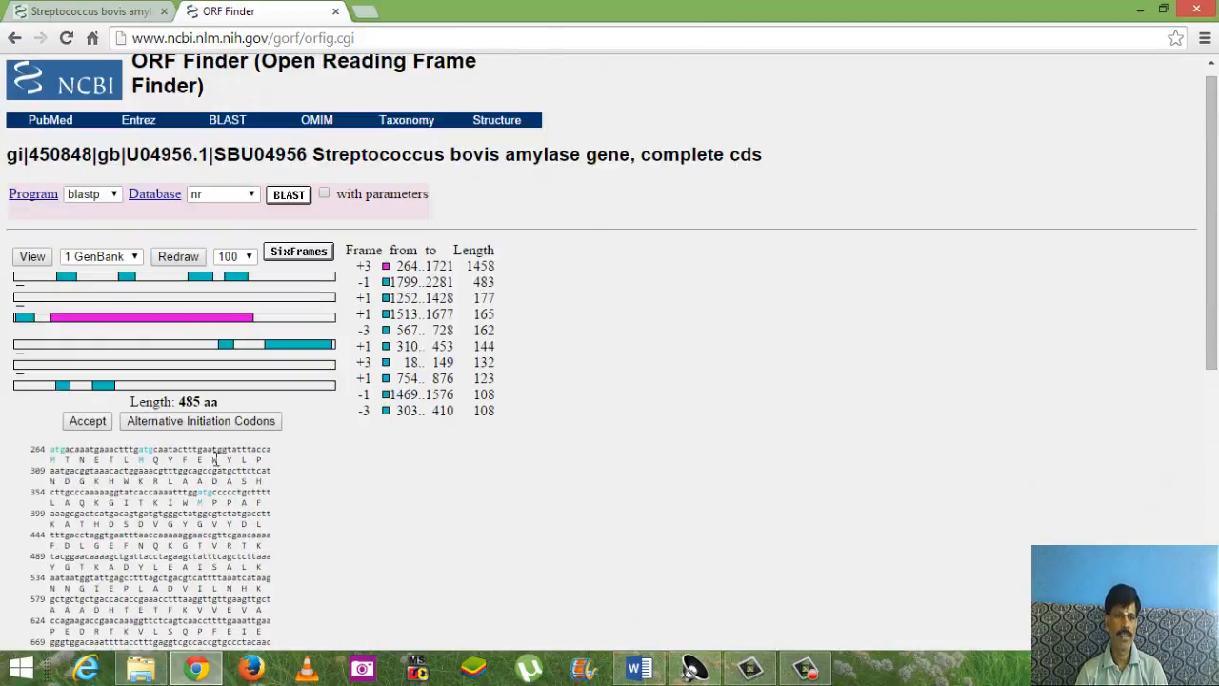
scroll(216, 450, "down", 3)
scroll(240, 512, "up", 3)
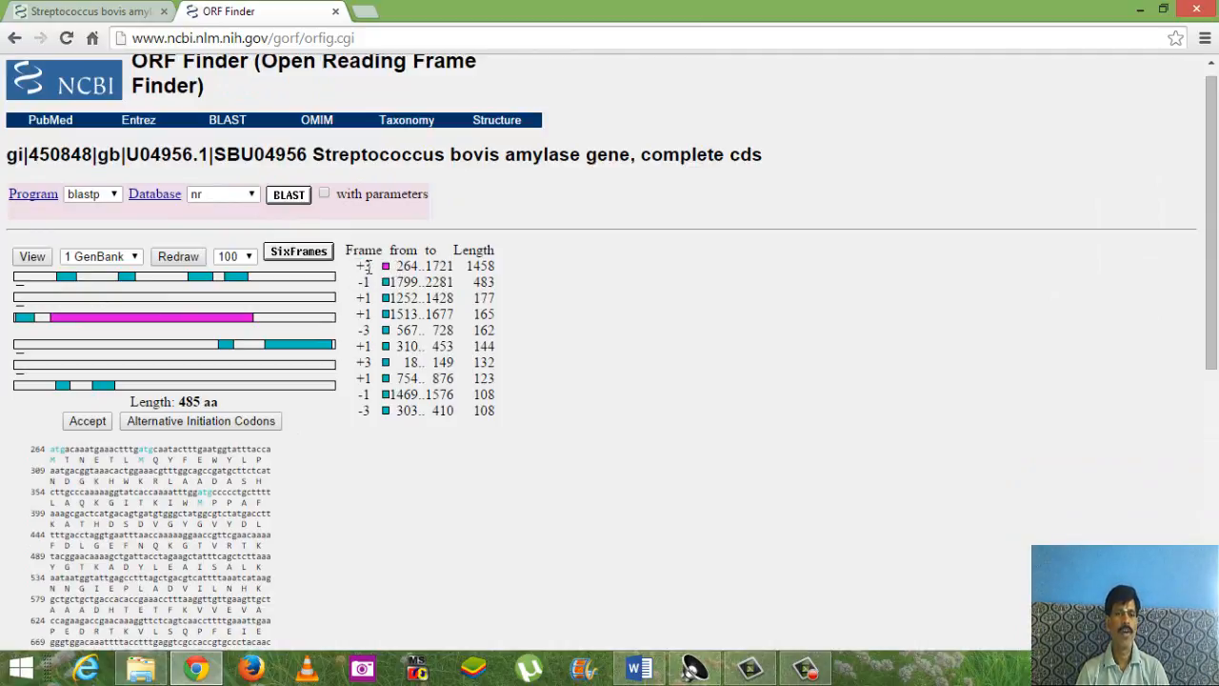
left_click_drag(370, 267, 356, 266)
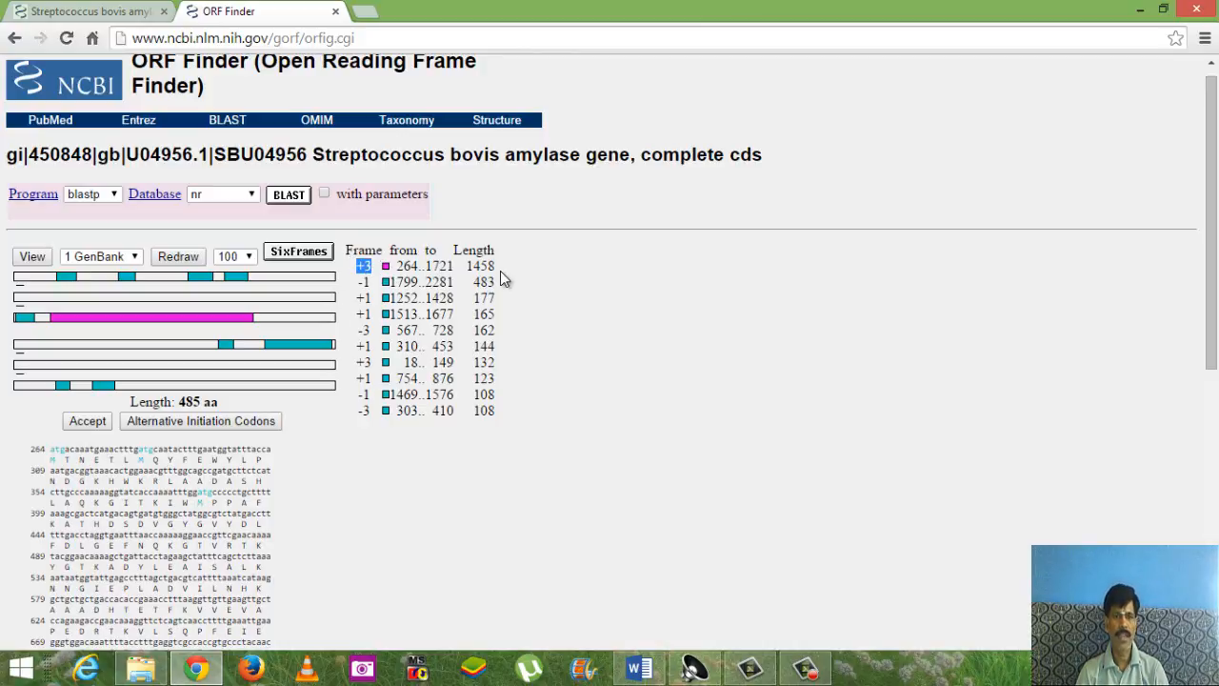
left_click_drag(499, 270, 468, 267)
left_click(477, 287)
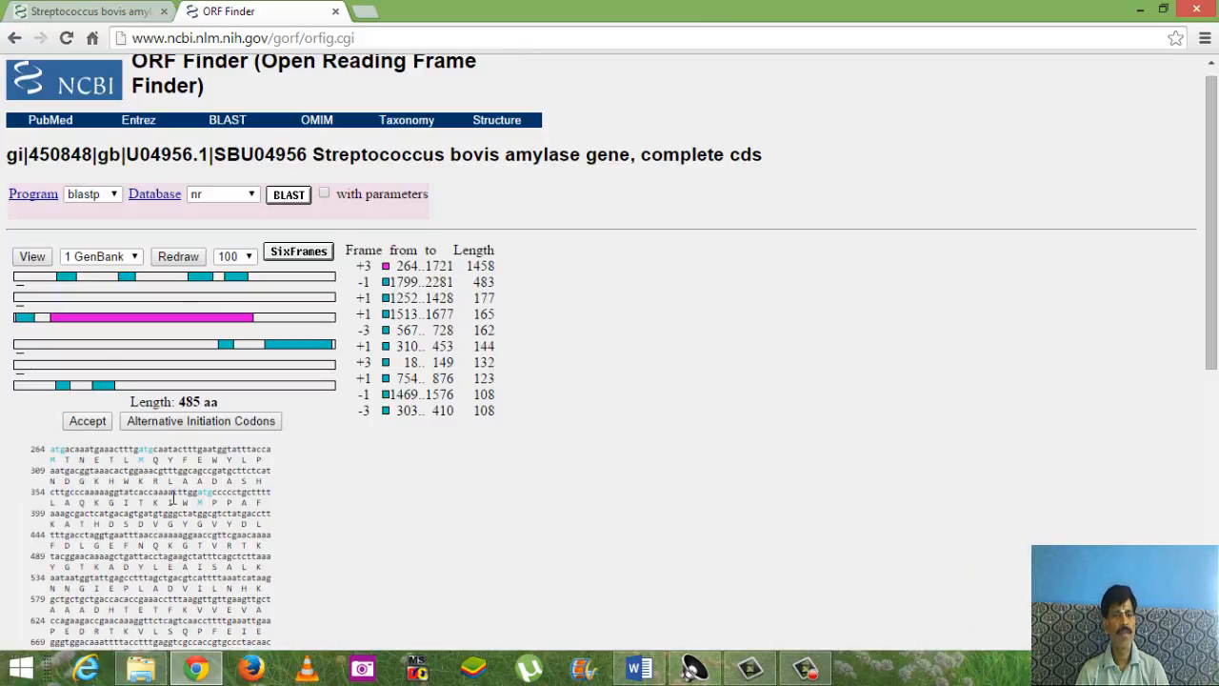
left_click_drag(219, 402, 176, 402)
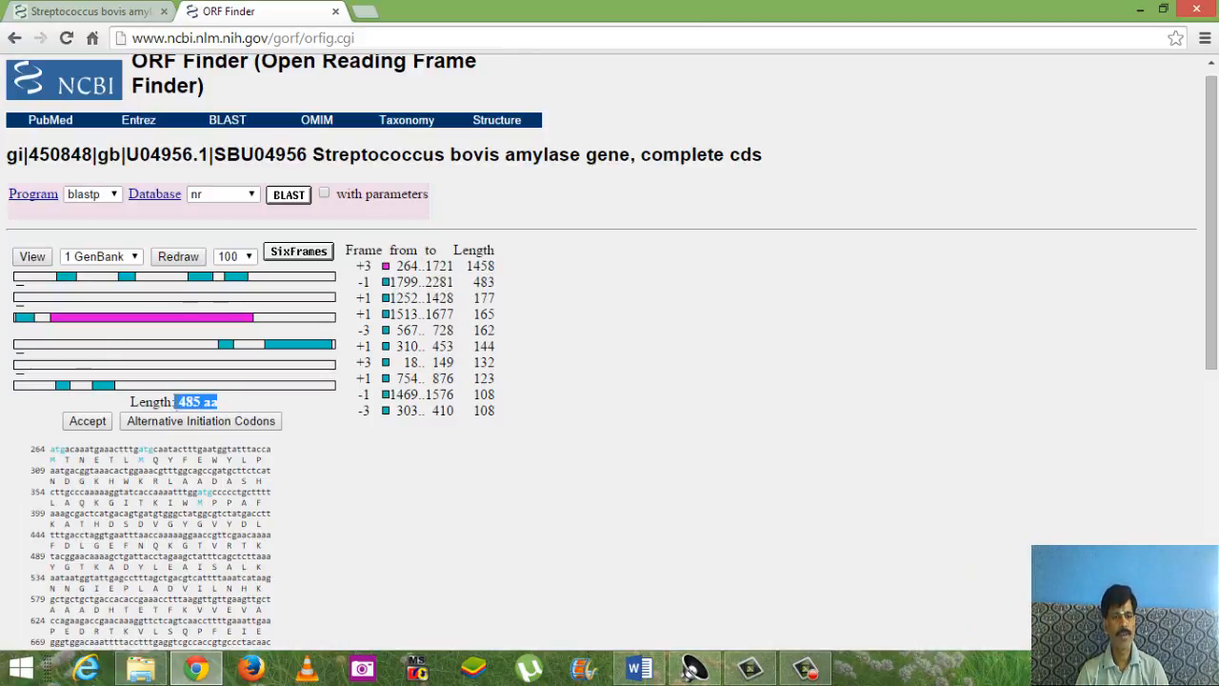
scroll(210, 492, "down", 1)
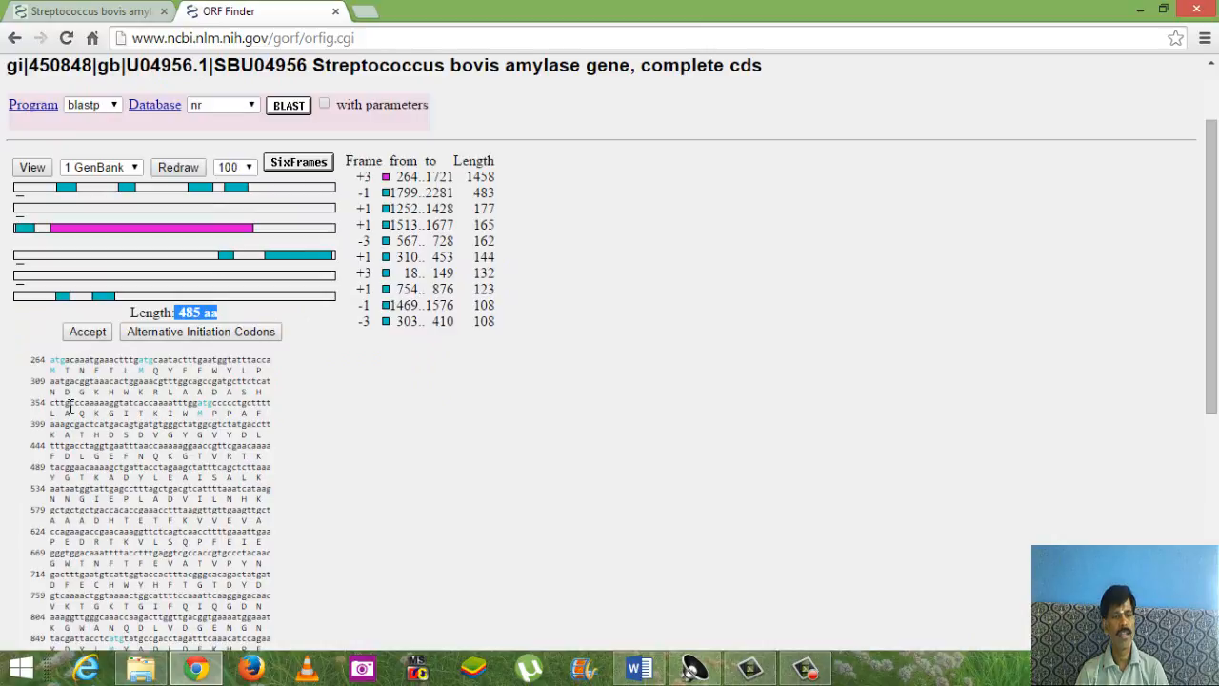
scroll(68, 408, "down", 1)
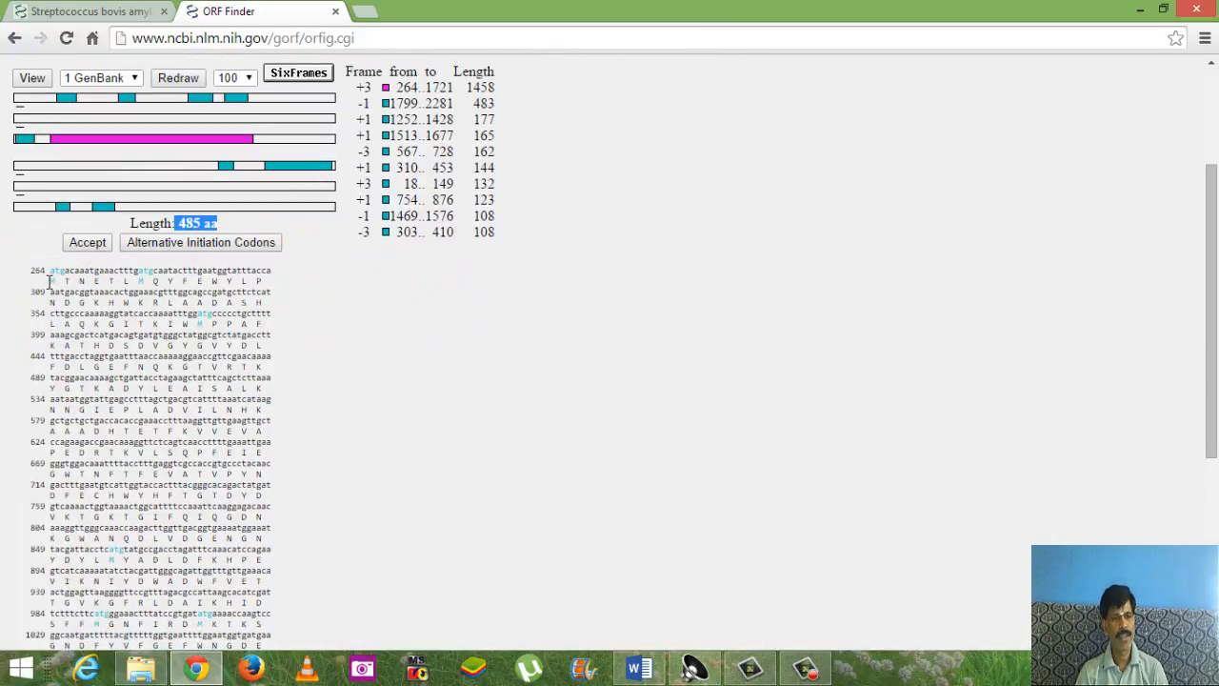
left_click_drag(48, 281, 266, 285)
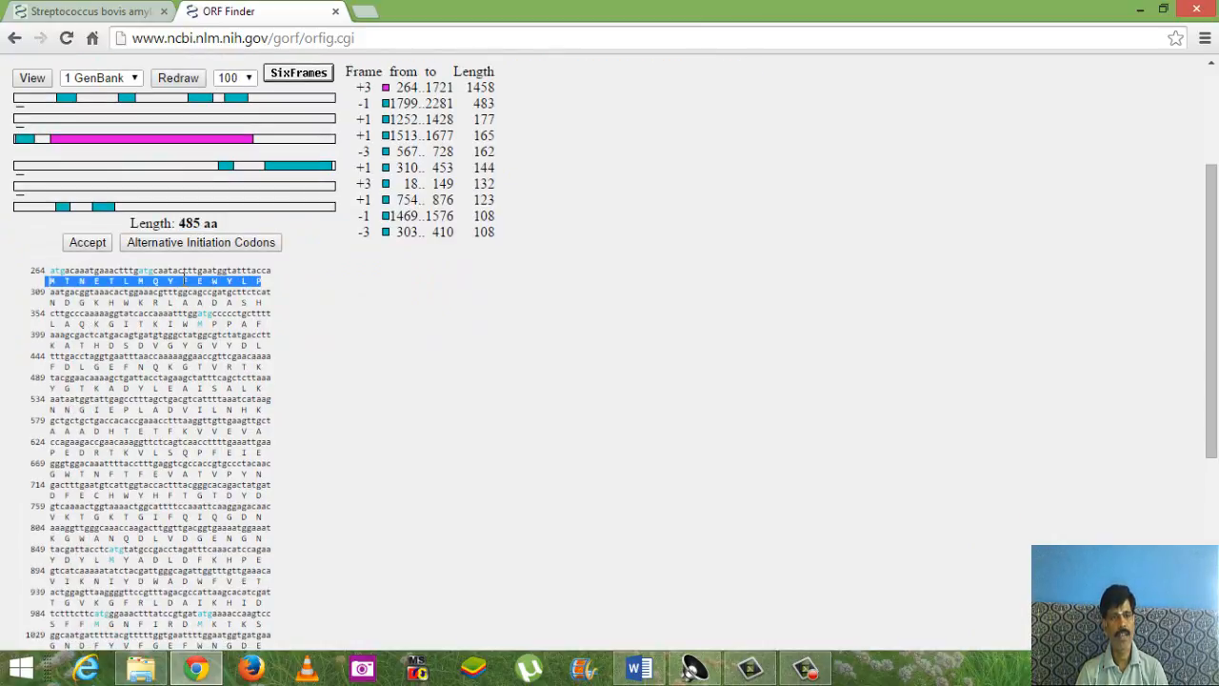
left_click(273, 312)
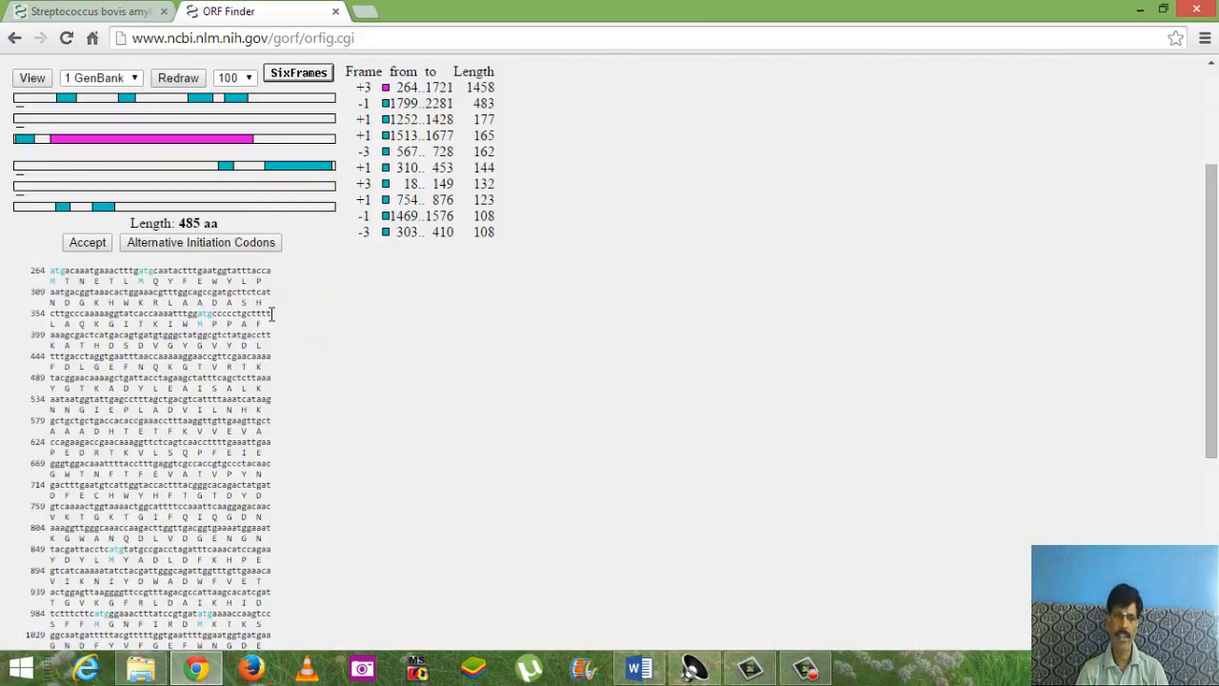
scroll(269, 313, "down", 3)
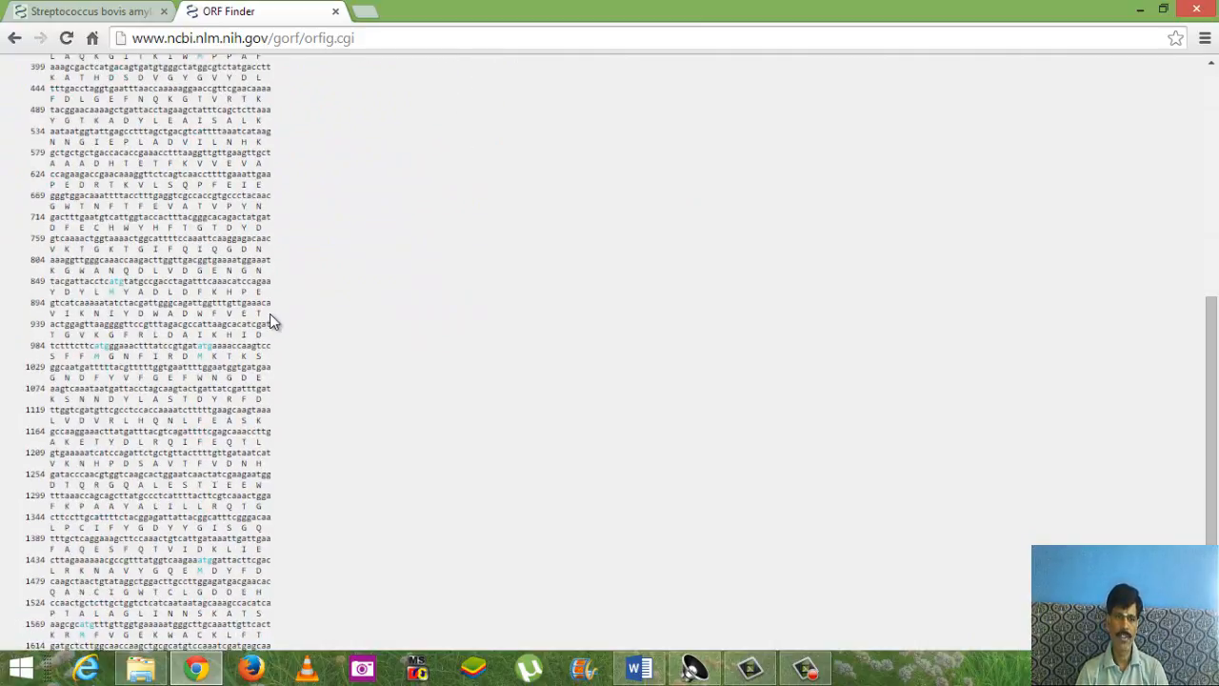
scroll(270, 314, "up", 4)
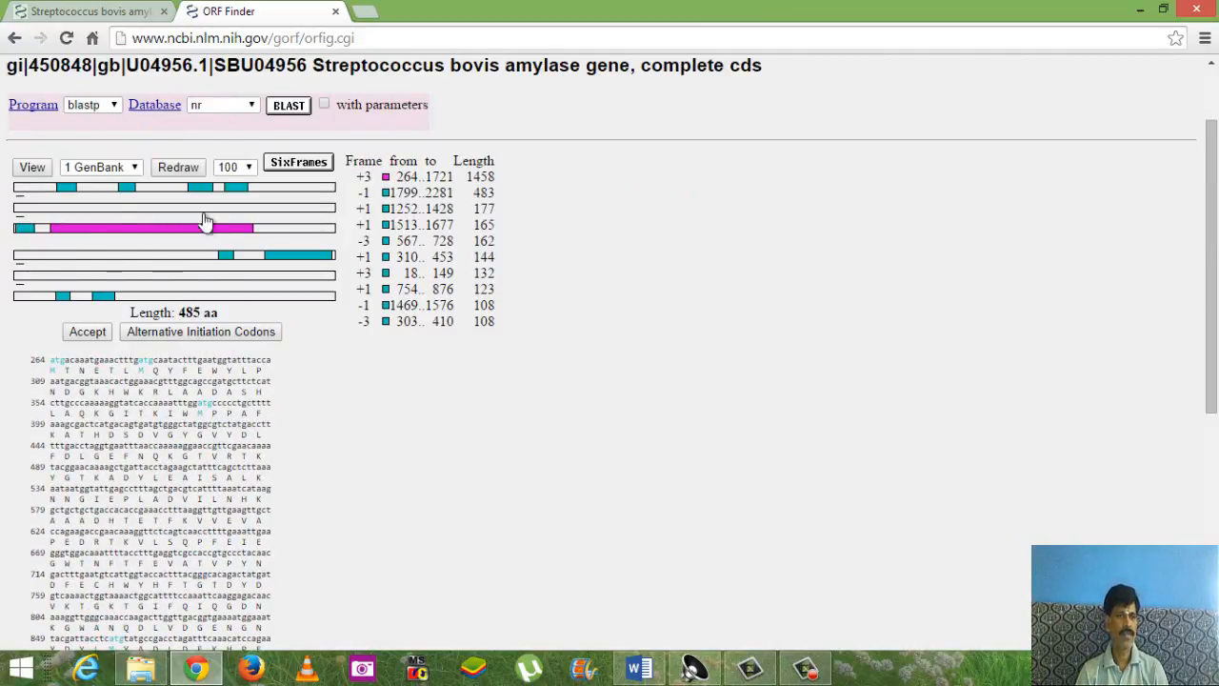
- Accept the +3 reading frame from 264 to 1721 and reopen its translation to review the protein sequence
left_click(87, 333)
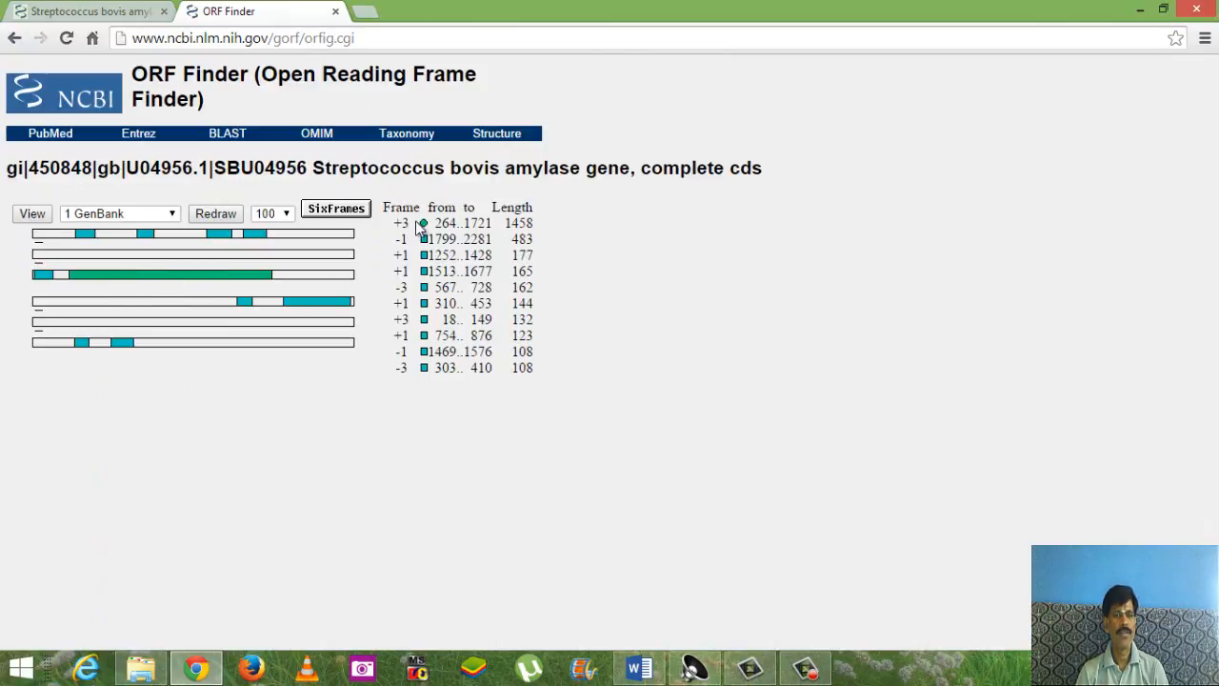
left_click(199, 285)
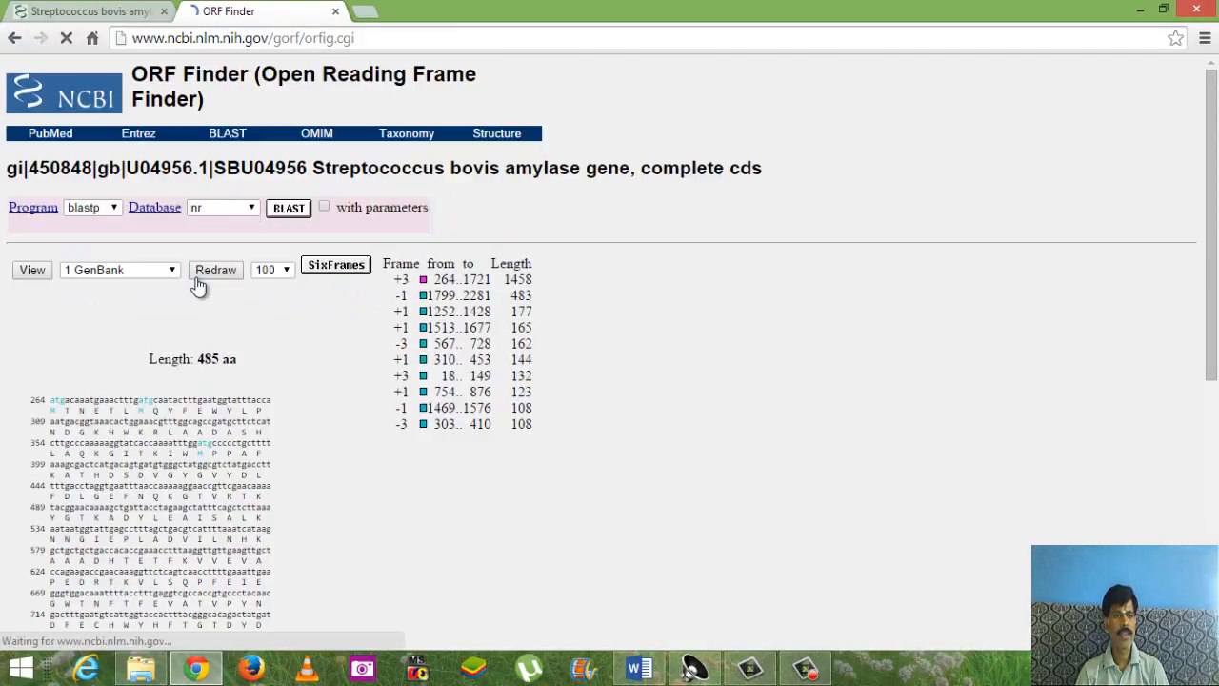
scroll(240, 394, "down", 6)
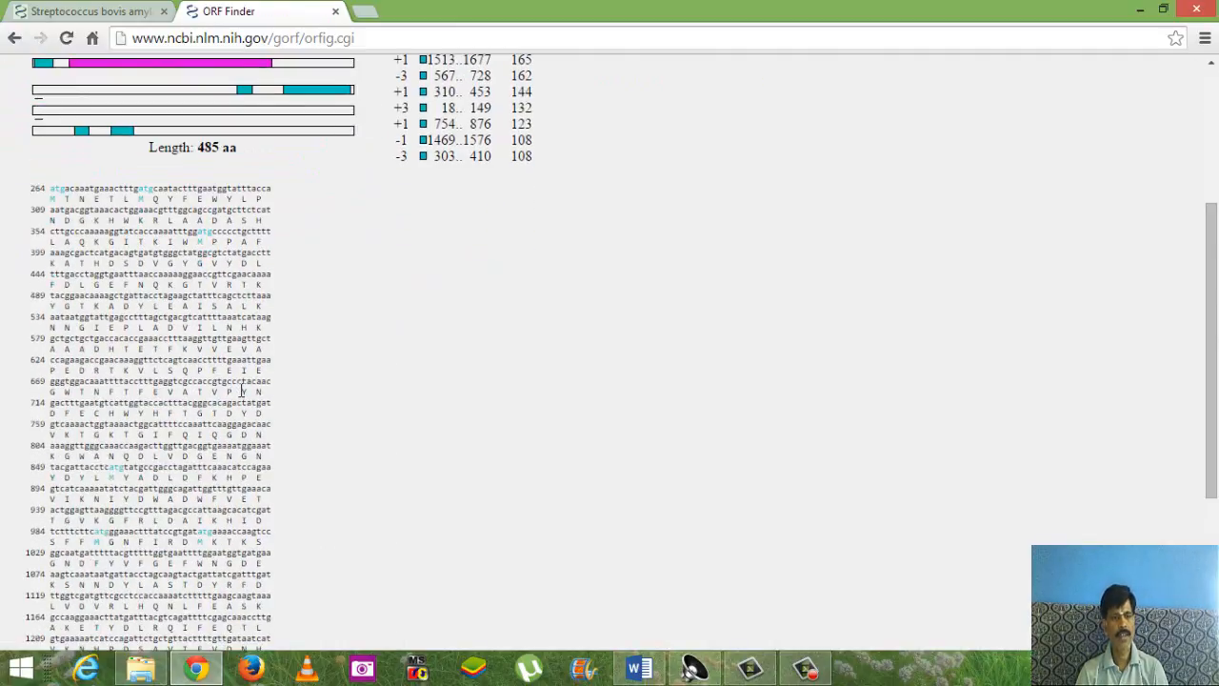
scroll(241, 388, "up", 8)
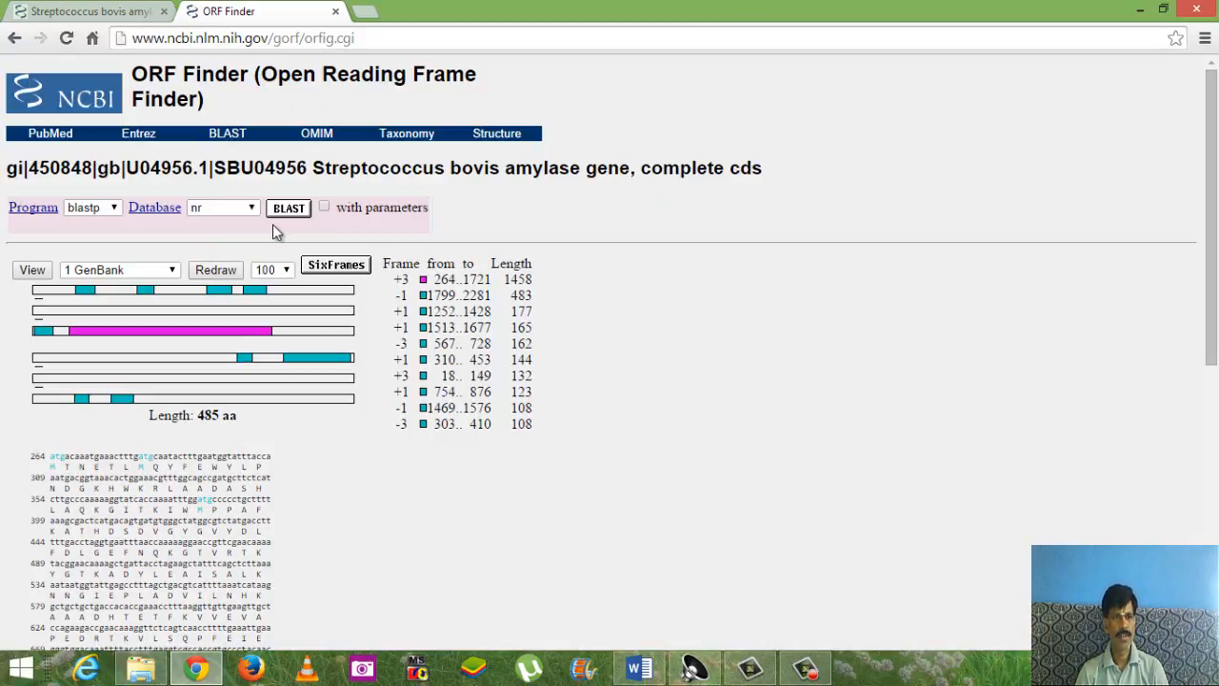
scroll(318, 419, "down", 2)
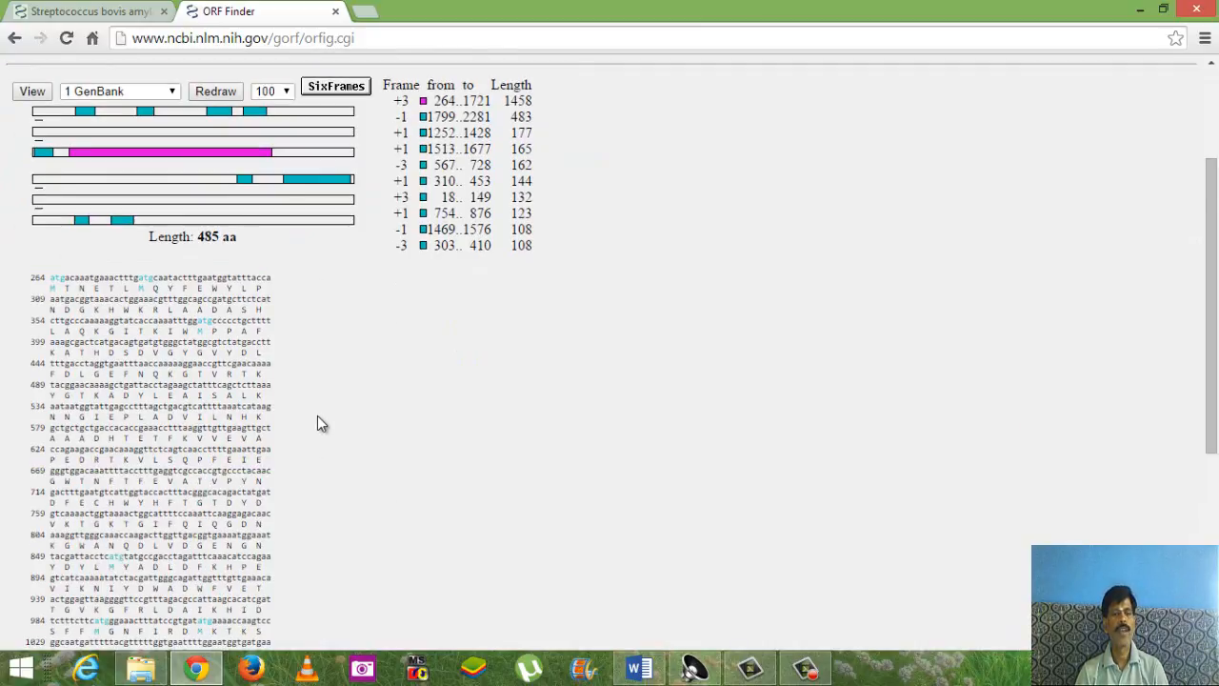
scroll(317, 416, "down", 5)
scroll(318, 416, "up", 6)
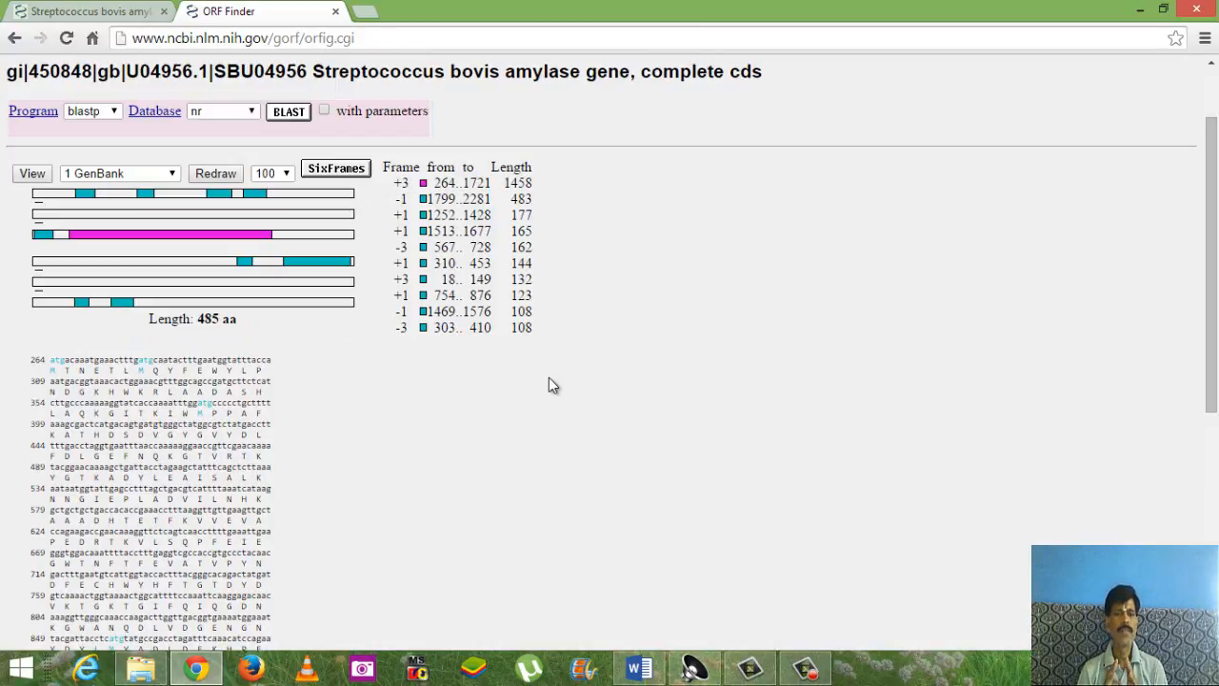
- Search Google for "expasy trans" in a new browser tab and go to the ExPASy Translate tool
left_click(365, 11)
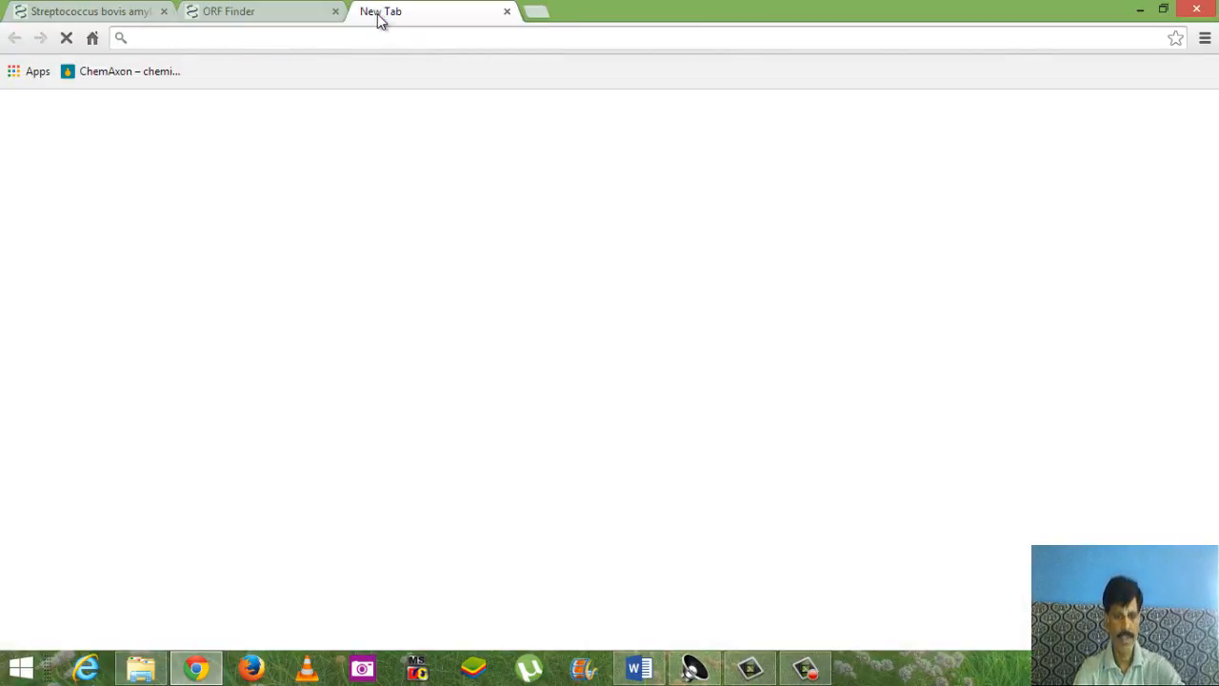
type("google.co.in")
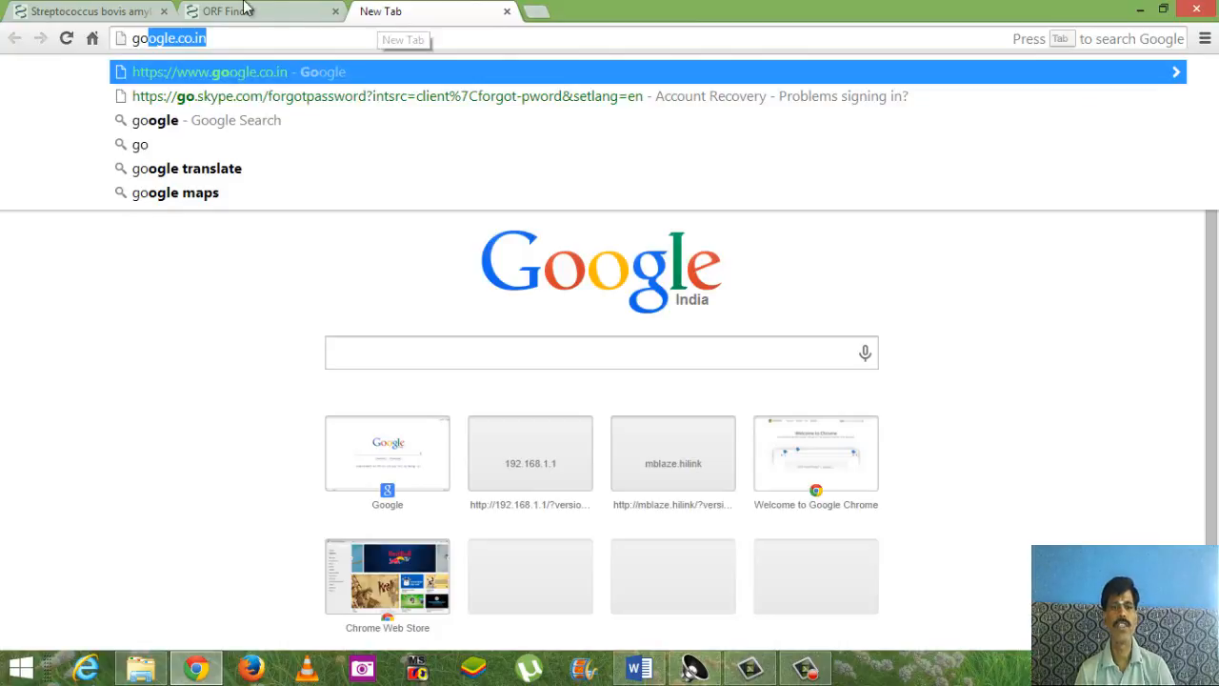
left_click(221, 68)
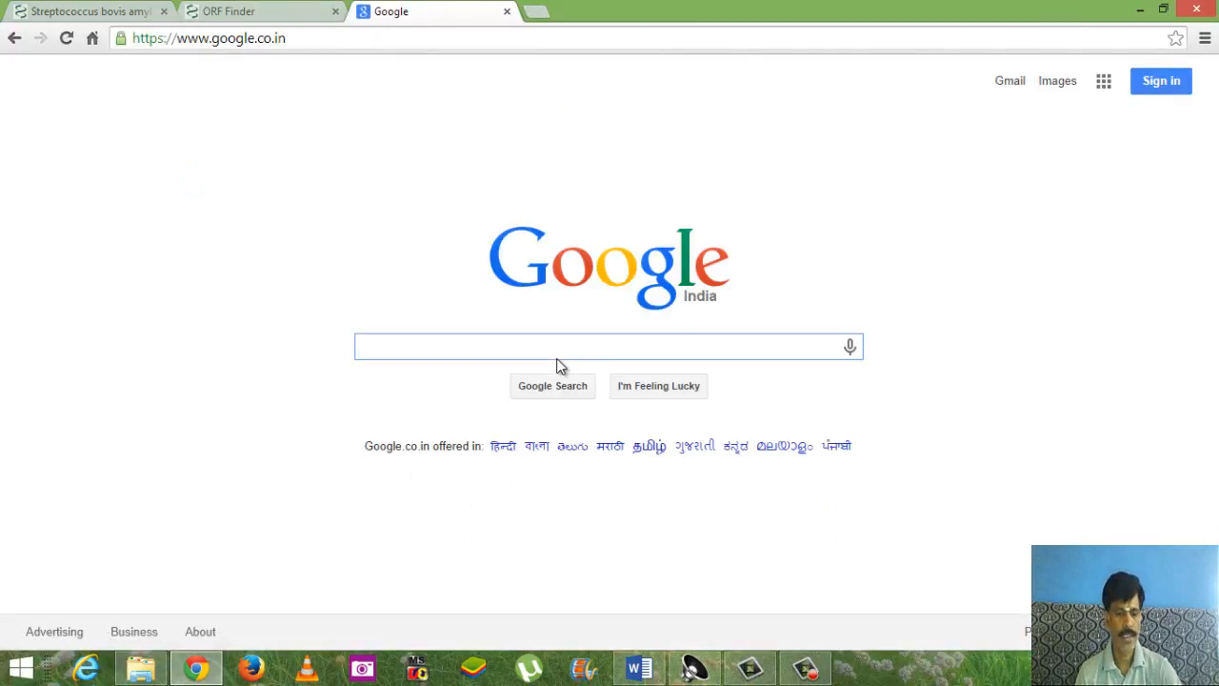
type("expas")
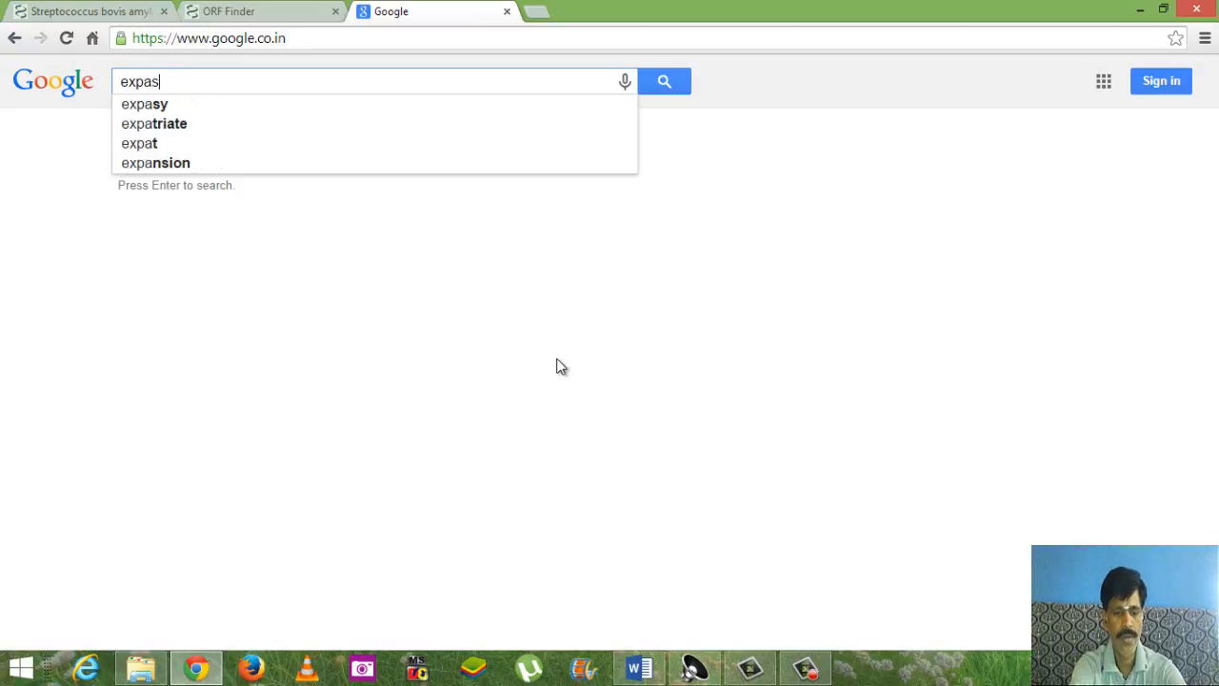
type("y tran")
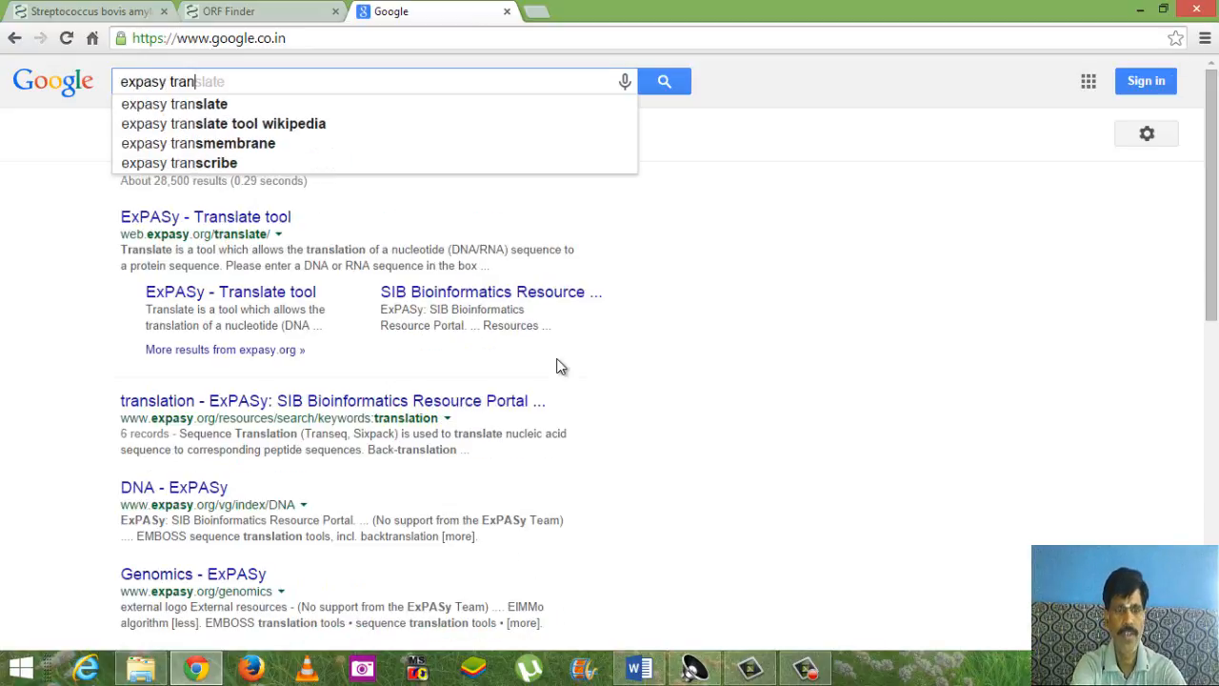
type("s")
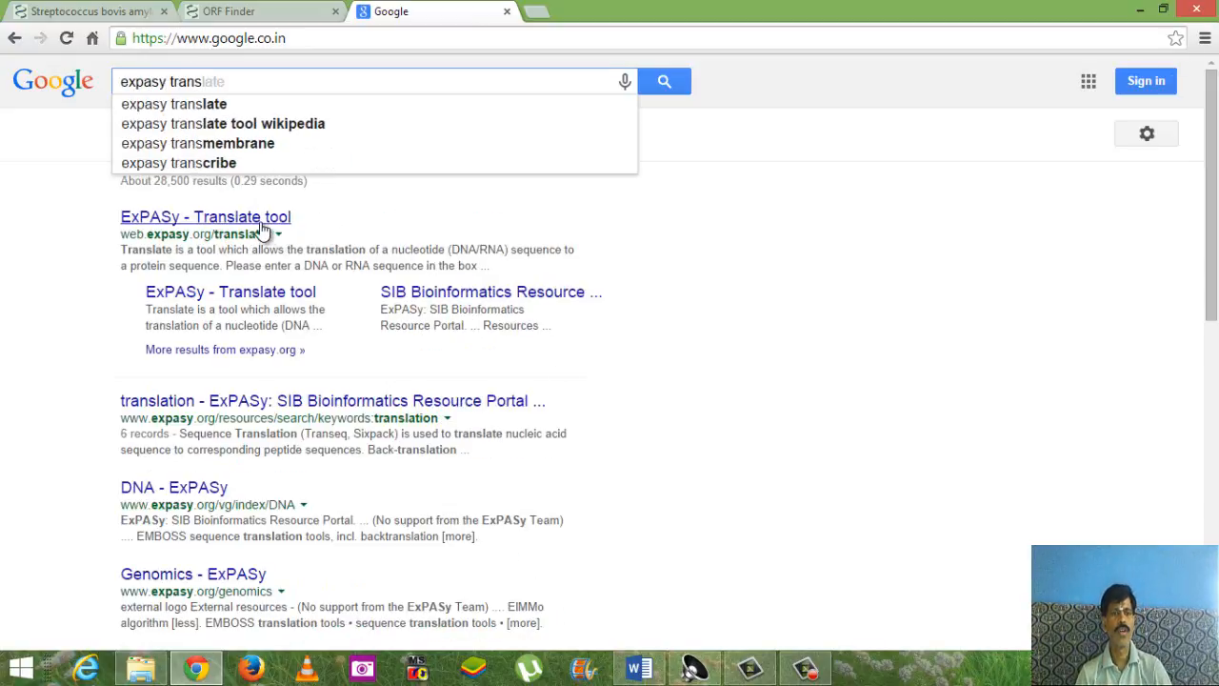
left_click(257, 221)
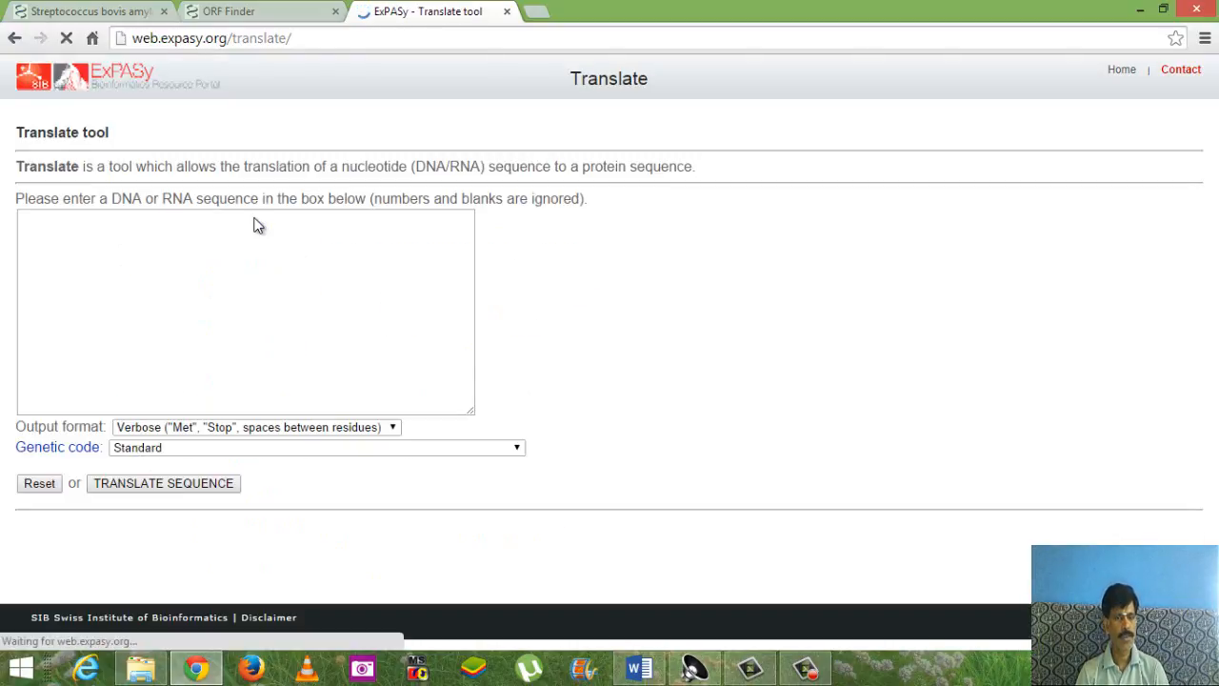
- Paste the copied Streptococcus bovis amylase FASTA record into the Translate tool's sequence box and delete its header line
left_click_drag(28, 198, 258, 207)
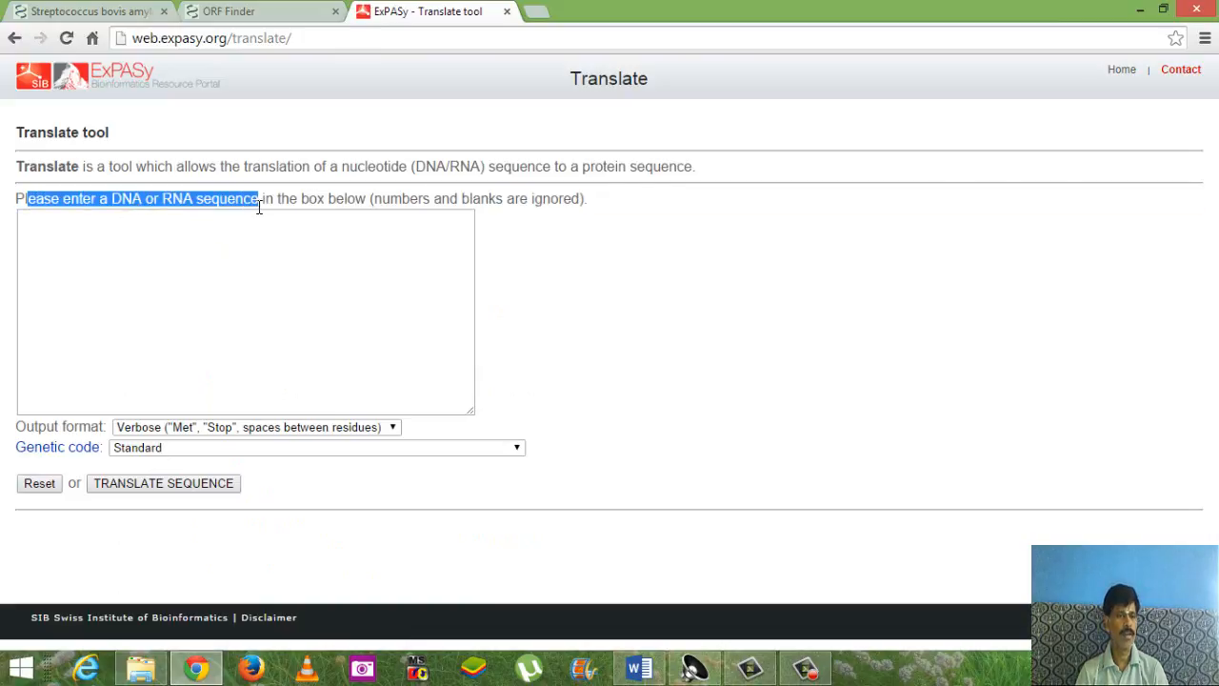
left_click(276, 273)
right_click(285, 260)
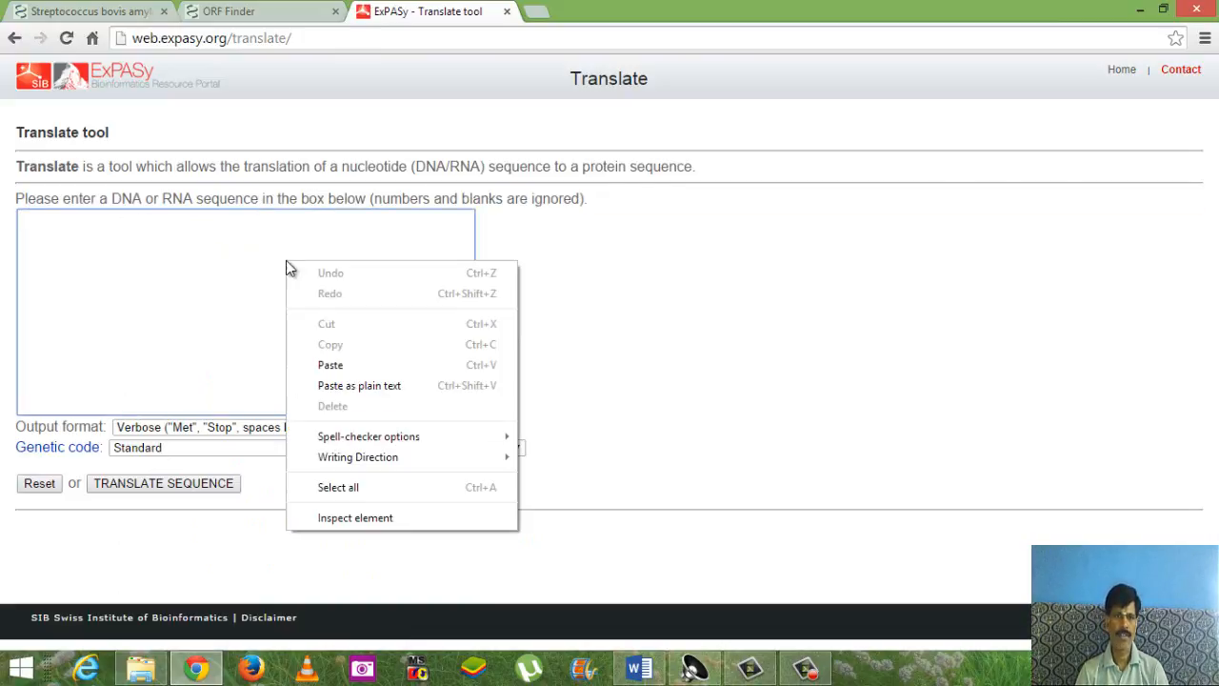
left_click(351, 366)
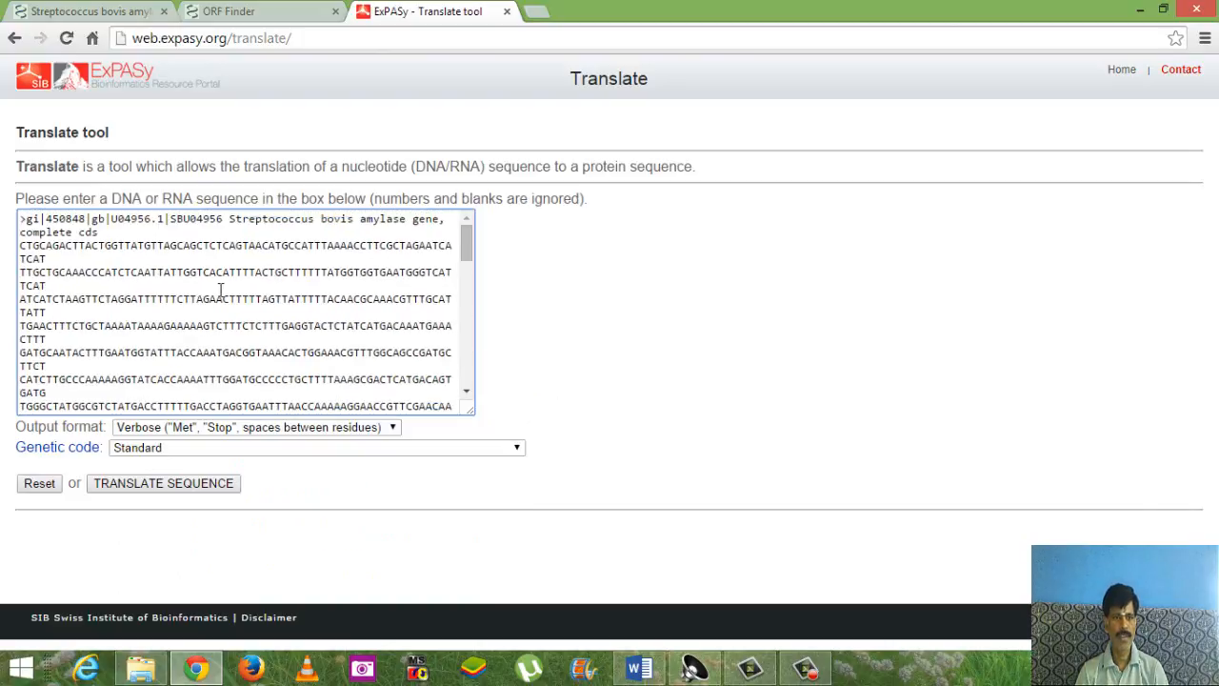
left_click_drag(99, 232, 5, 221)
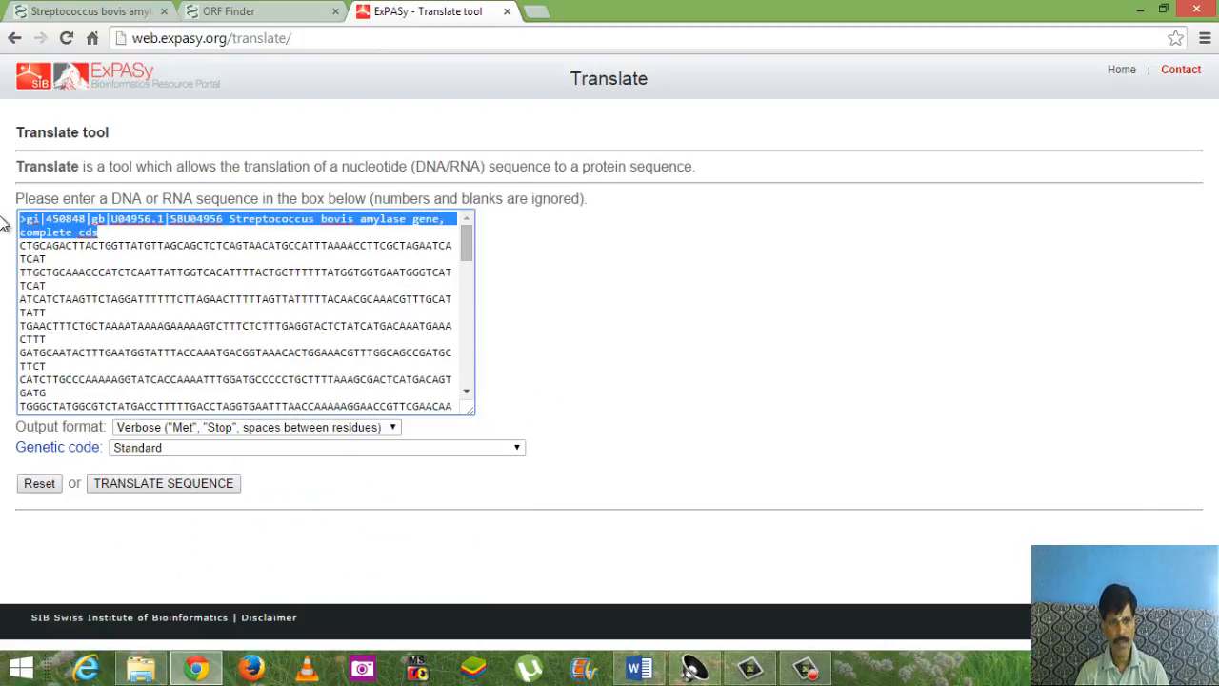
key("Delete")
key("Delete")
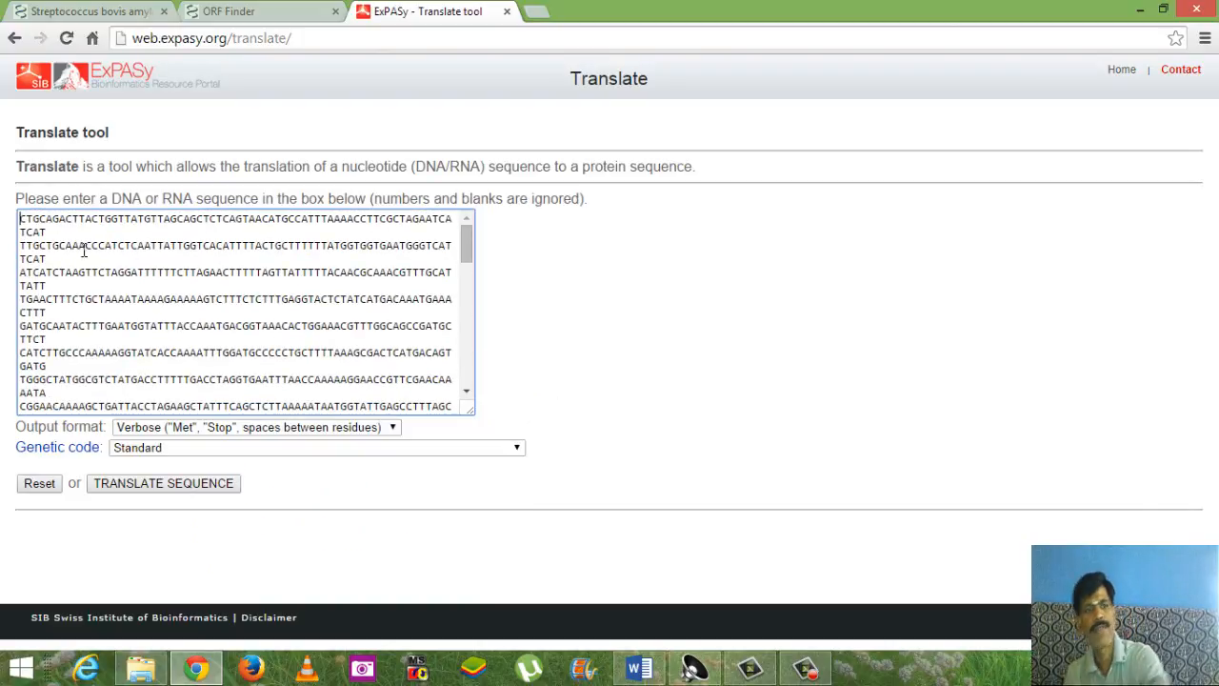
- Choose the Standard genetic code and the Verbose ("Met", "Stop", spaces between residues) output format for the translation
scroll(143, 284, "down", 7)
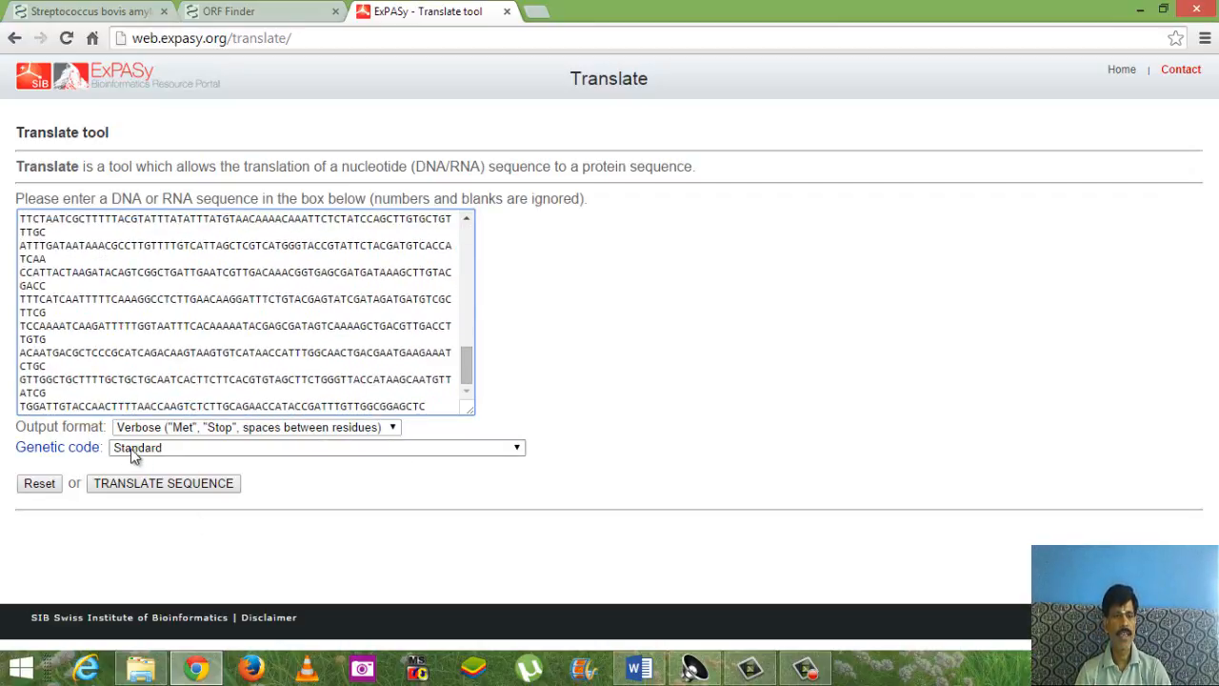
left_click(517, 447)
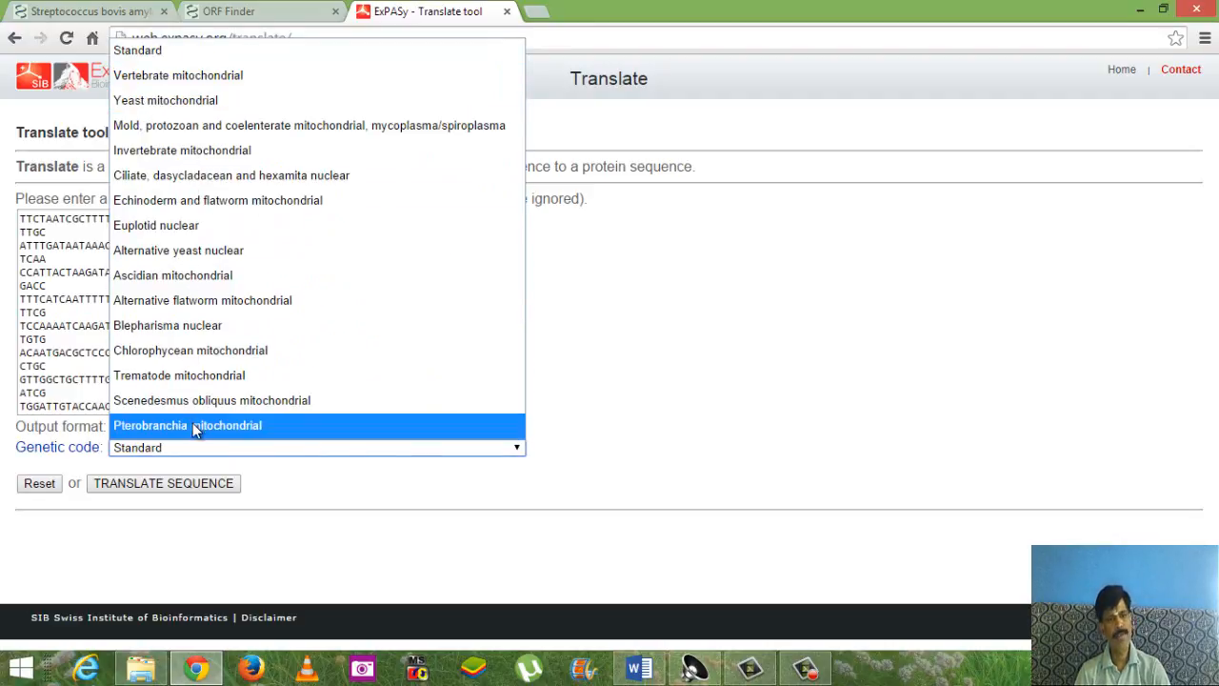
left_click(157, 50)
left_click(688, 367)
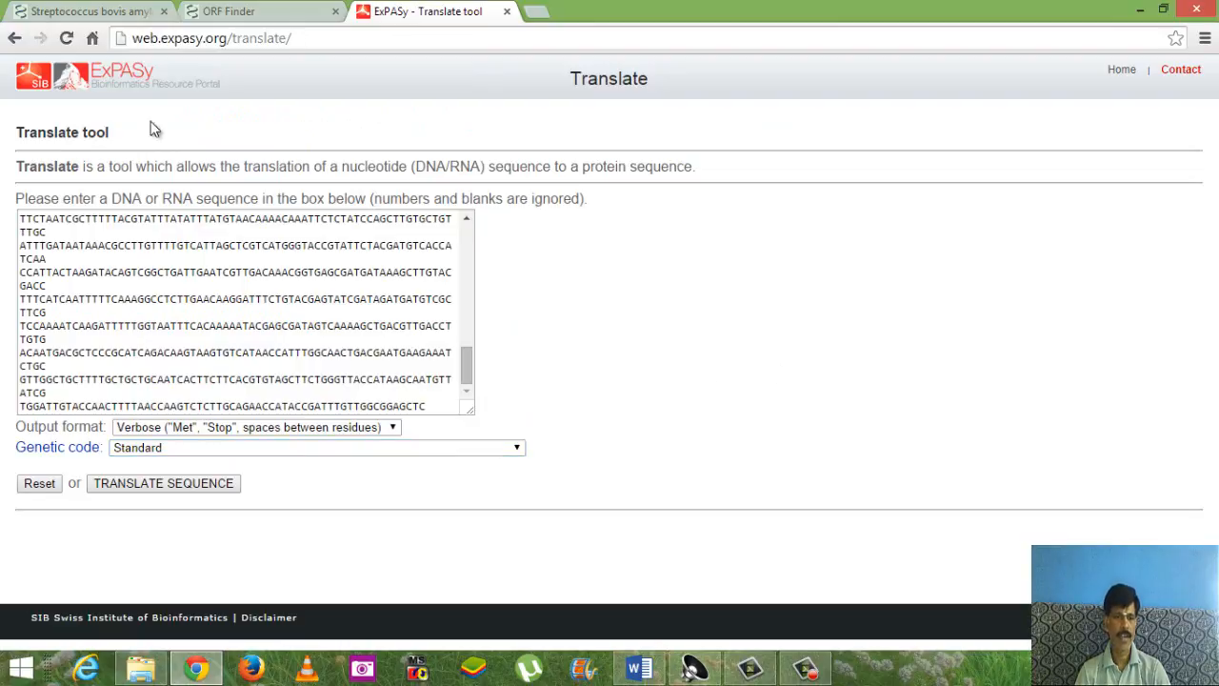
left_click(393, 430)
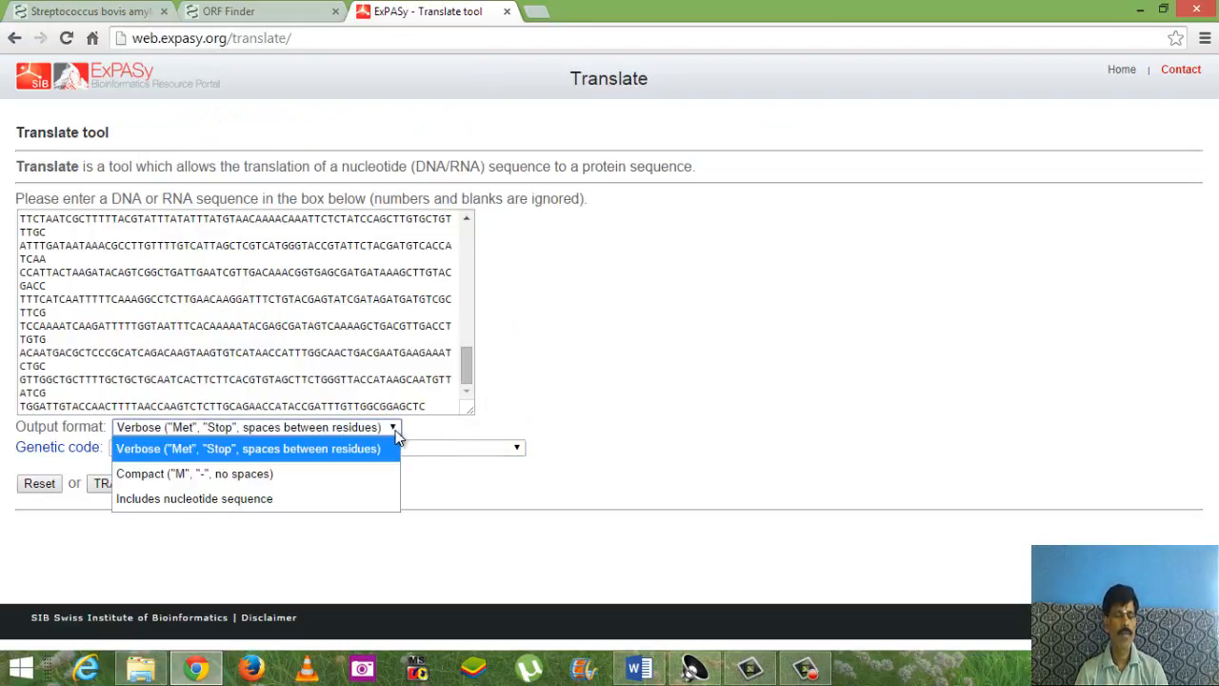
left_click(386, 447)
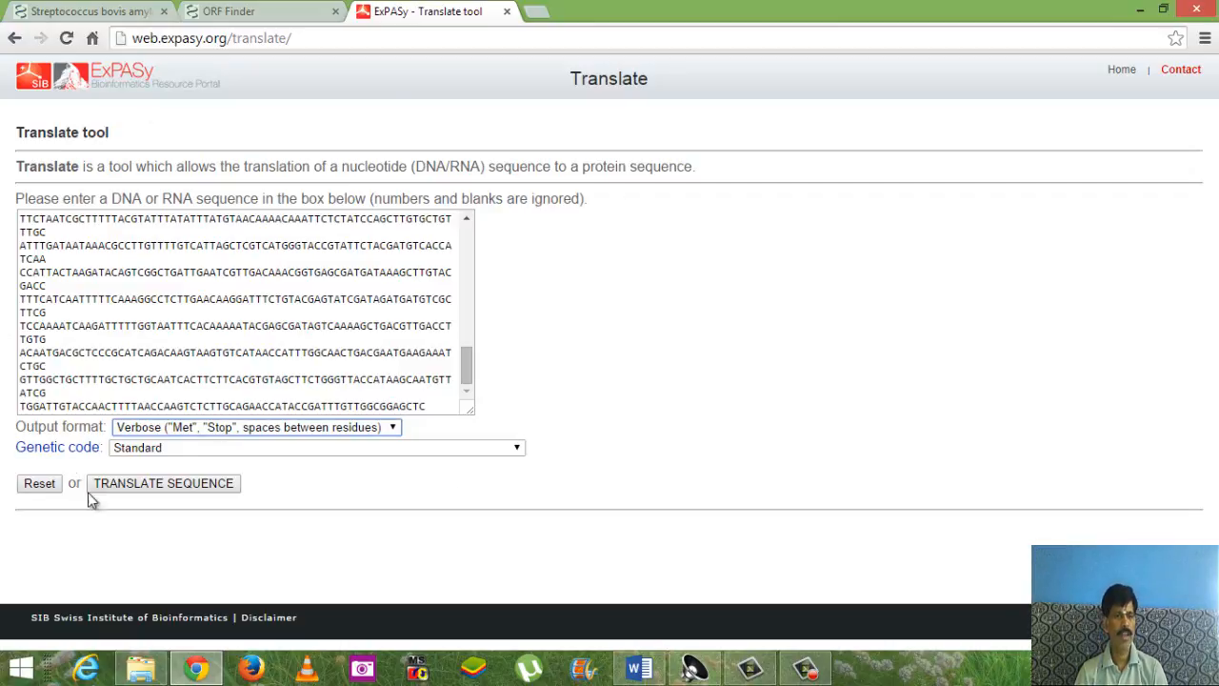
- Translate the nucleotide sequence and examine the highlighted open reading frames across all six forward and reverse frames
left_click(192, 488)
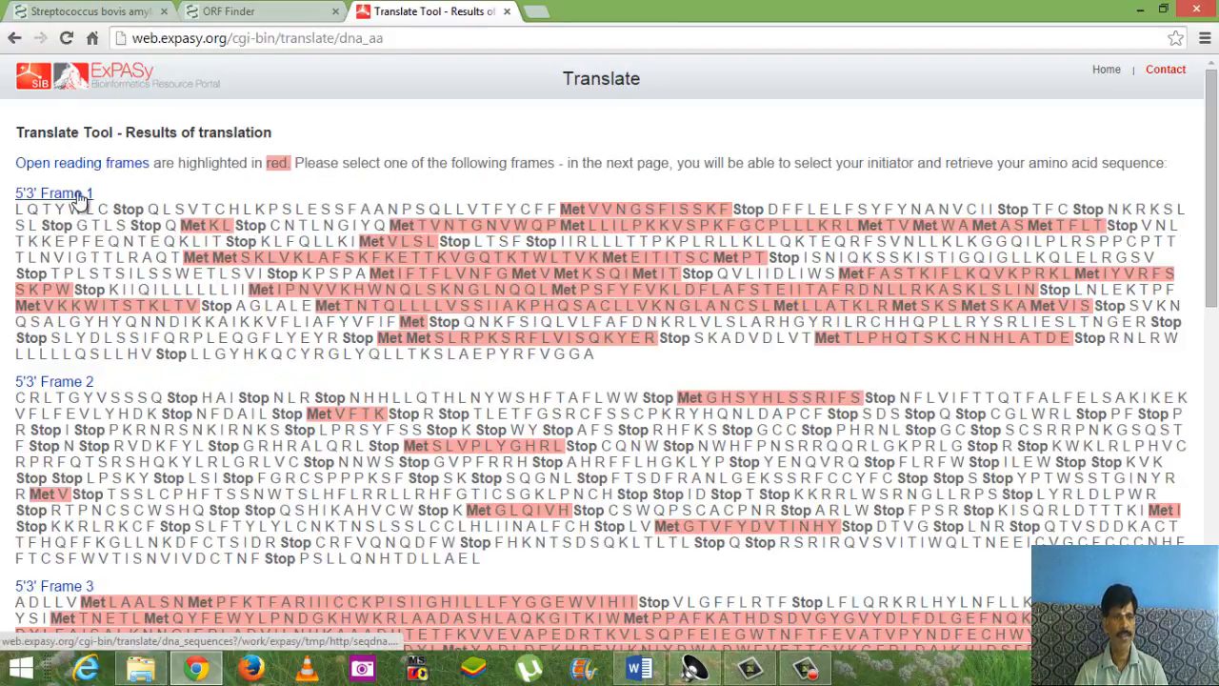
scroll(81, 199, "down", 2)
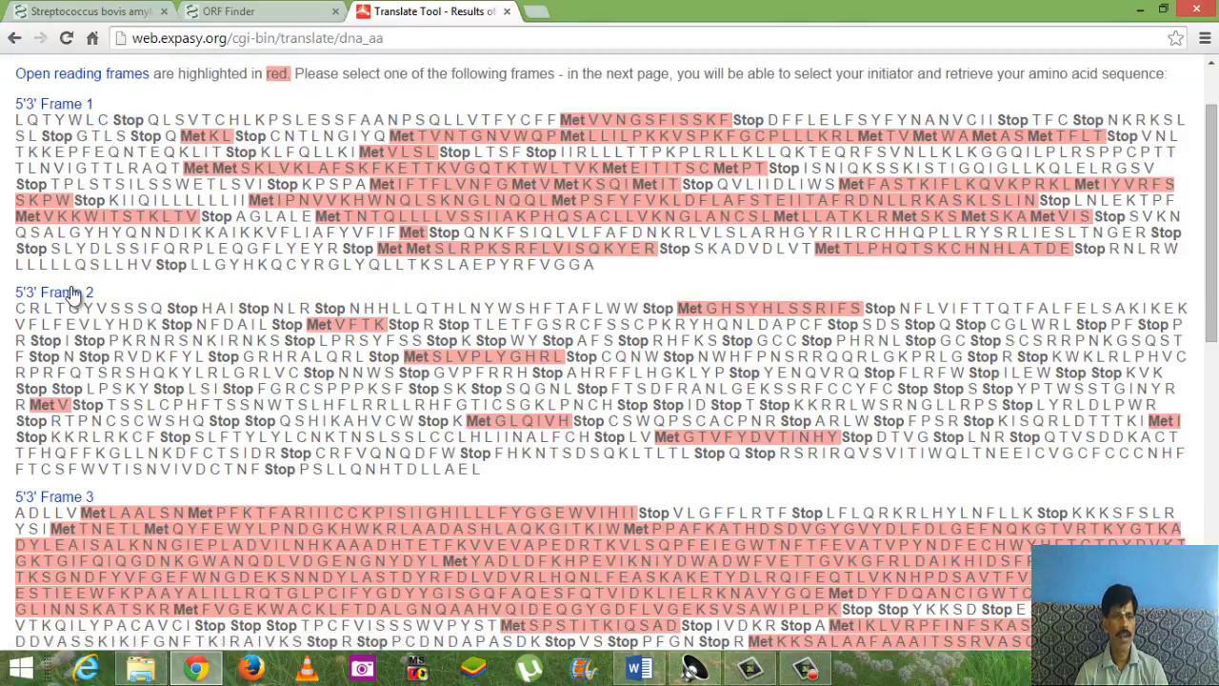
scroll(76, 305, "down", 1)
scroll(76, 324, "down", 2)
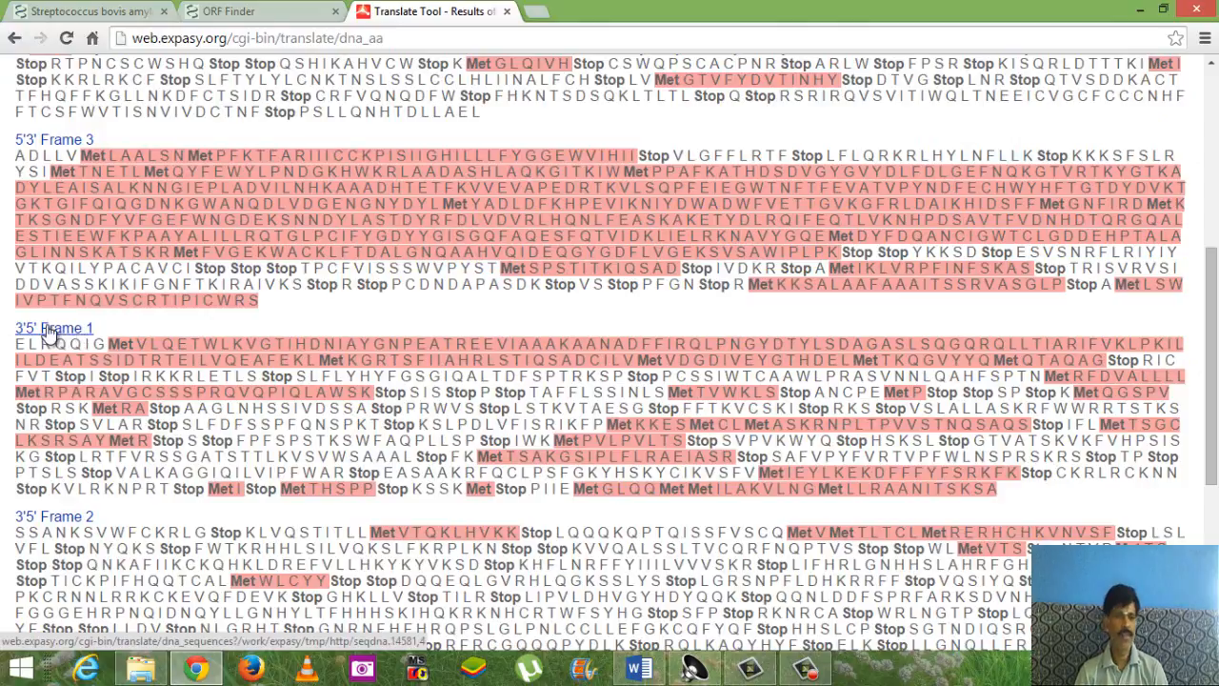
scroll(98, 473, "down", 2)
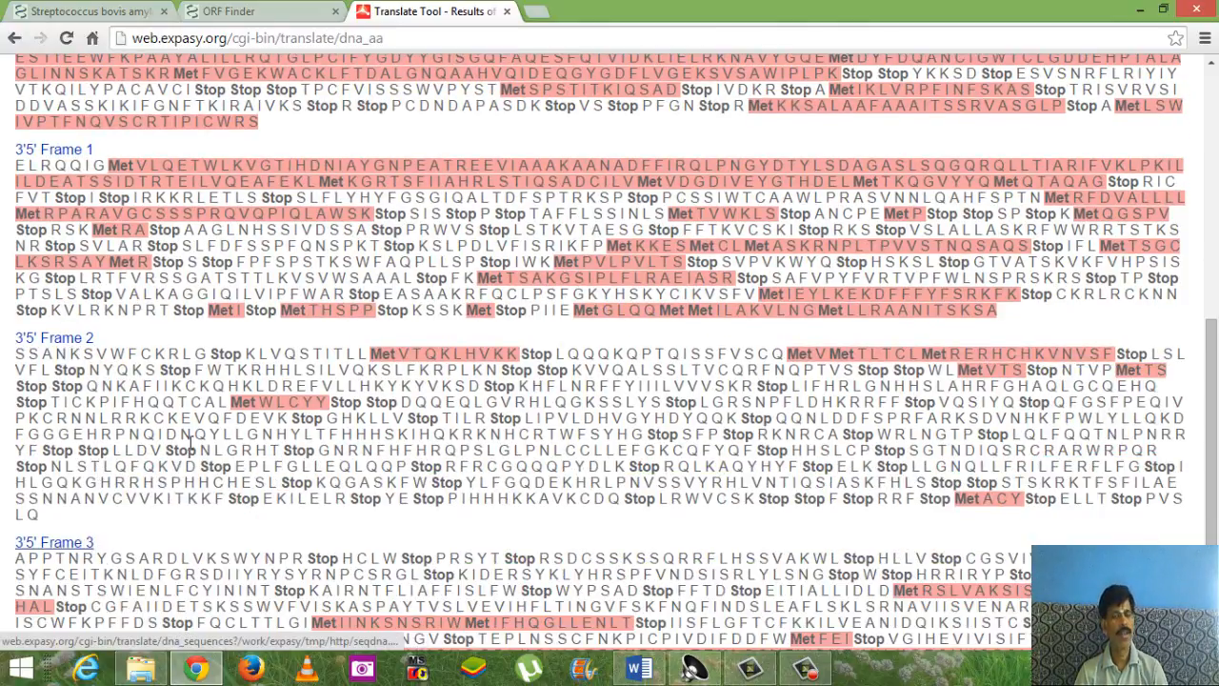
scroll(190, 443, "down", 1)
scroll(121, 476, "up", 8)
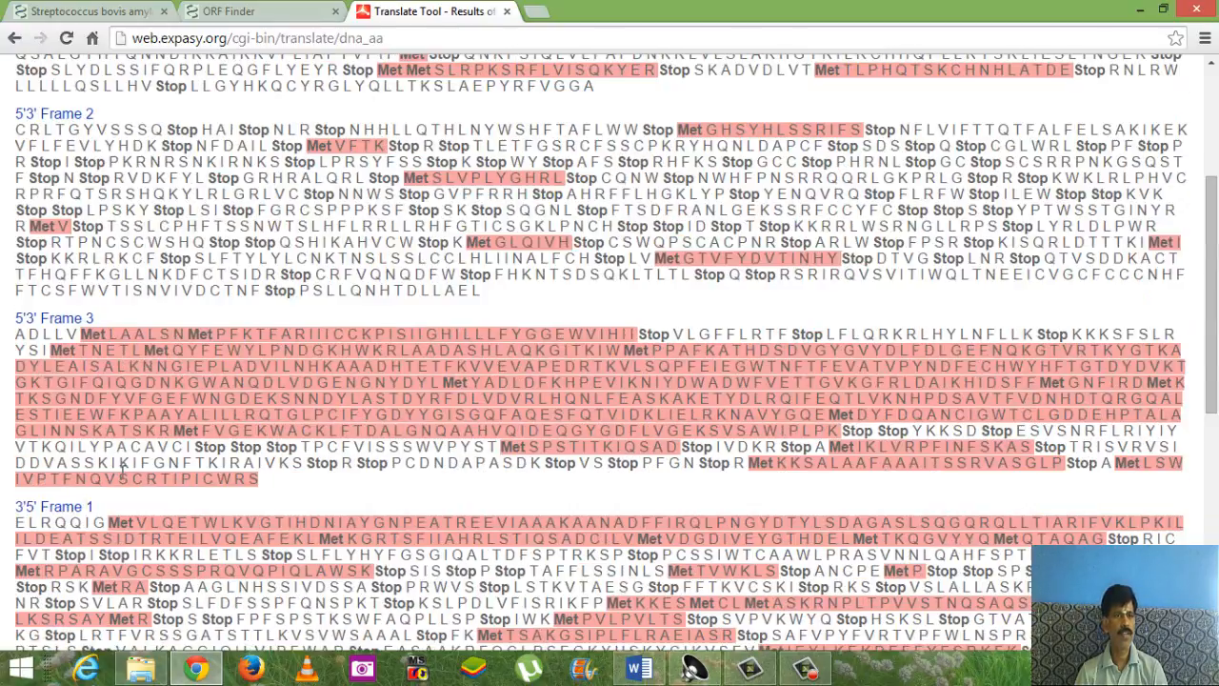
scroll(99, 545, "down", 5)
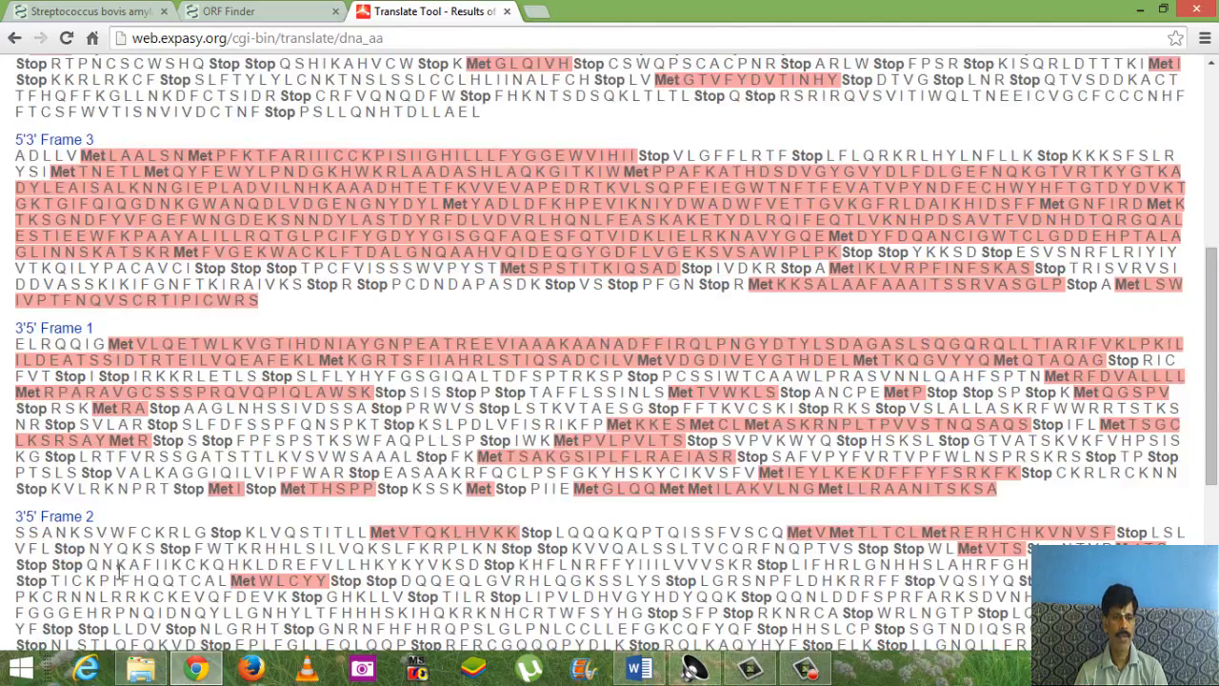
scroll(119, 566, "down", 3)
scroll(119, 566, "up", 4)
scroll(121, 565, "up", 3)
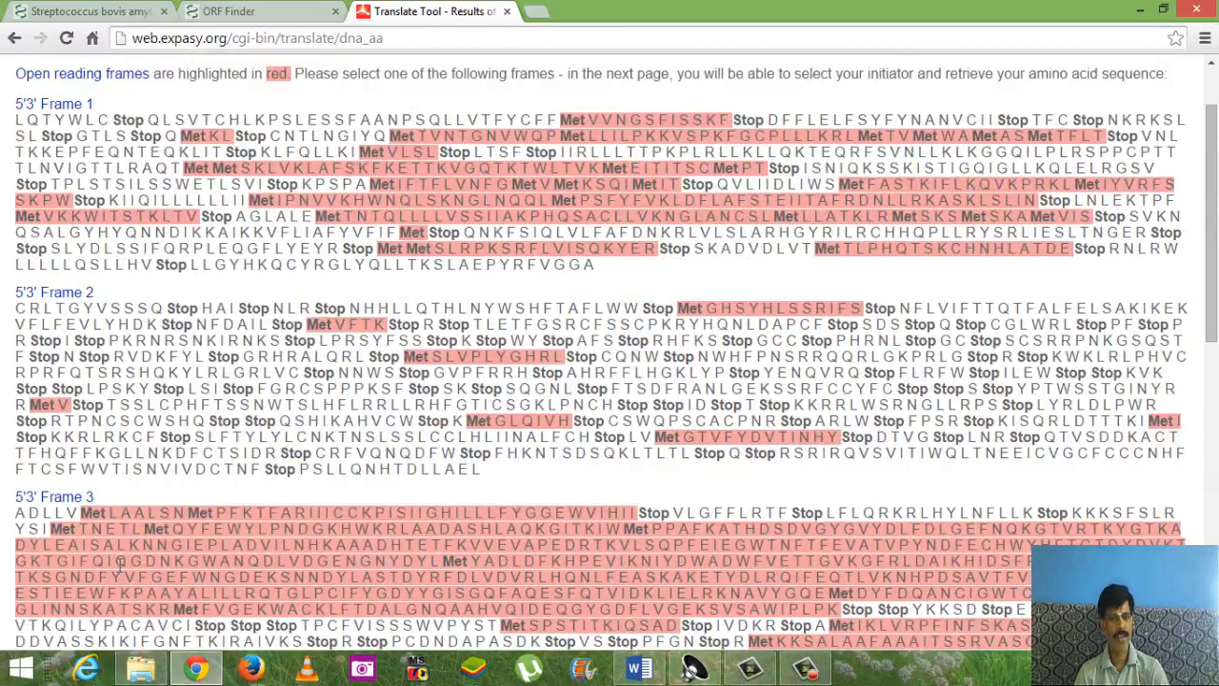
scroll(120, 565, "up", 1)
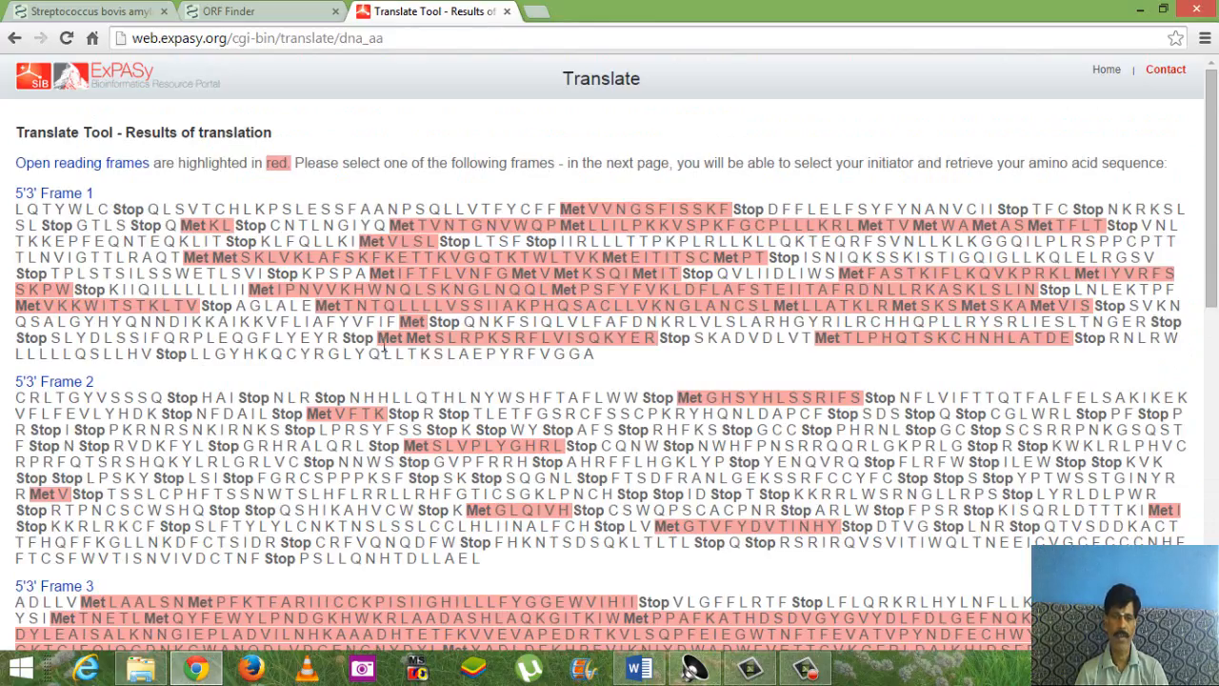
scroll(384, 350, "down", 1)
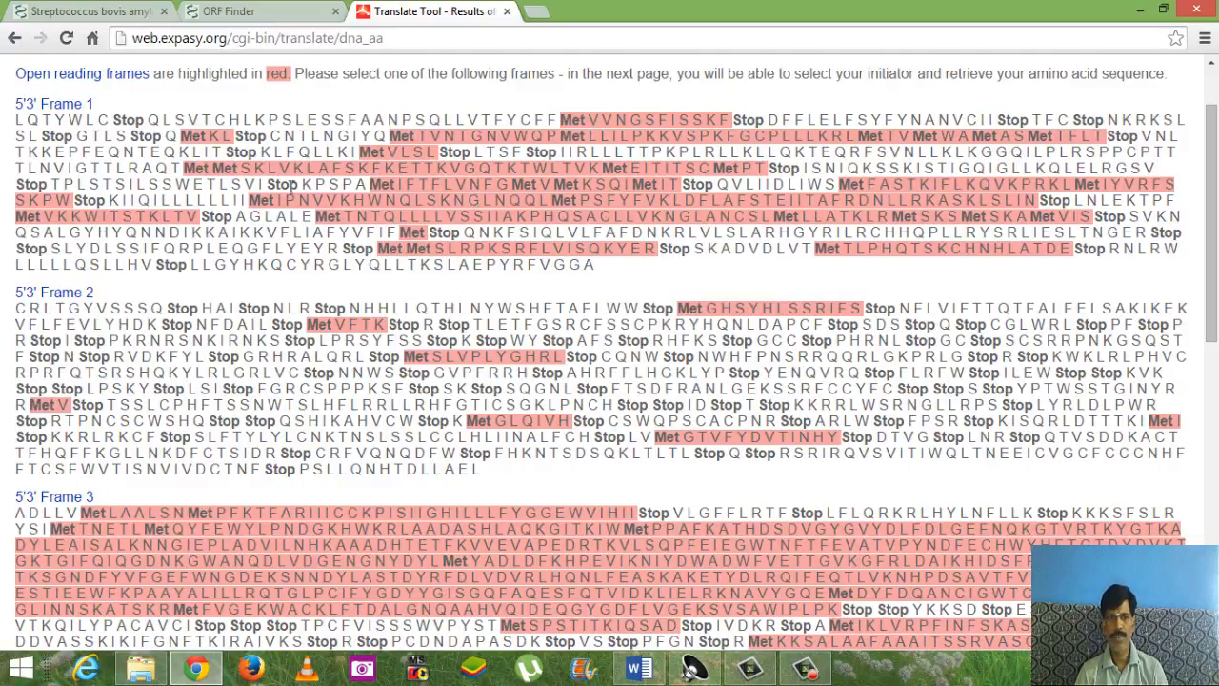
scroll(795, 219, "down", 4)
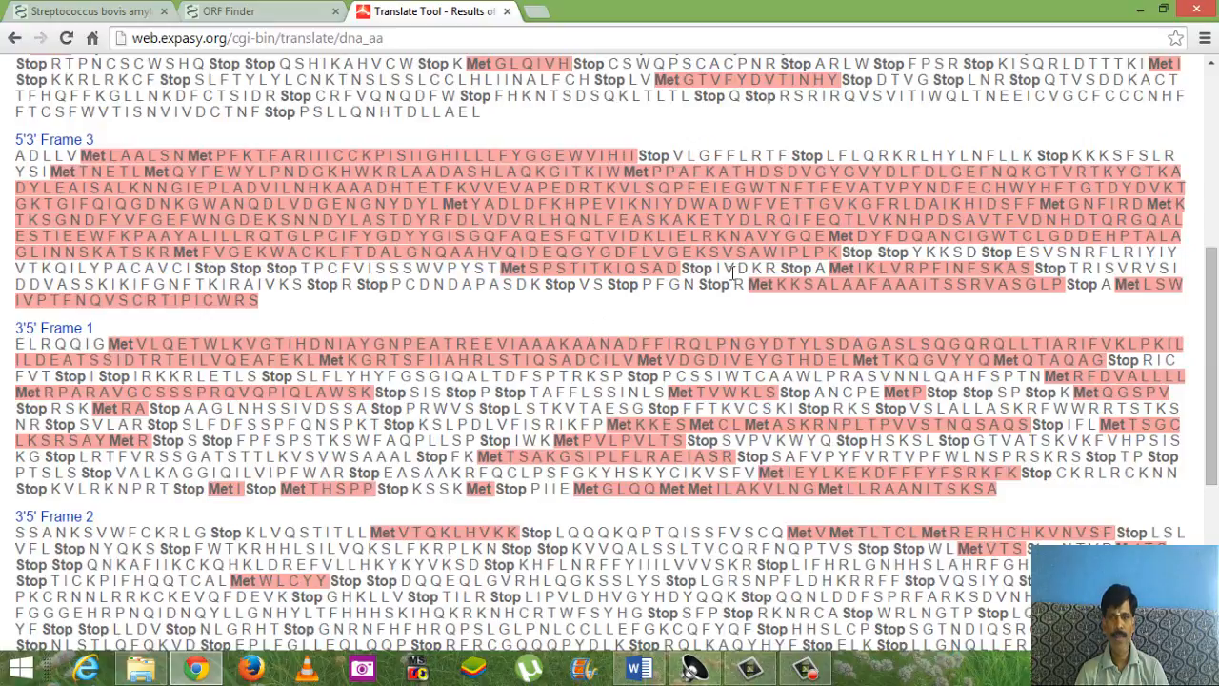
- Highlight the longest open reading frame in 5'3' Frame 3 and compare it with the +3 frame in ORF Finder
left_click_drag(48, 172, 837, 251)
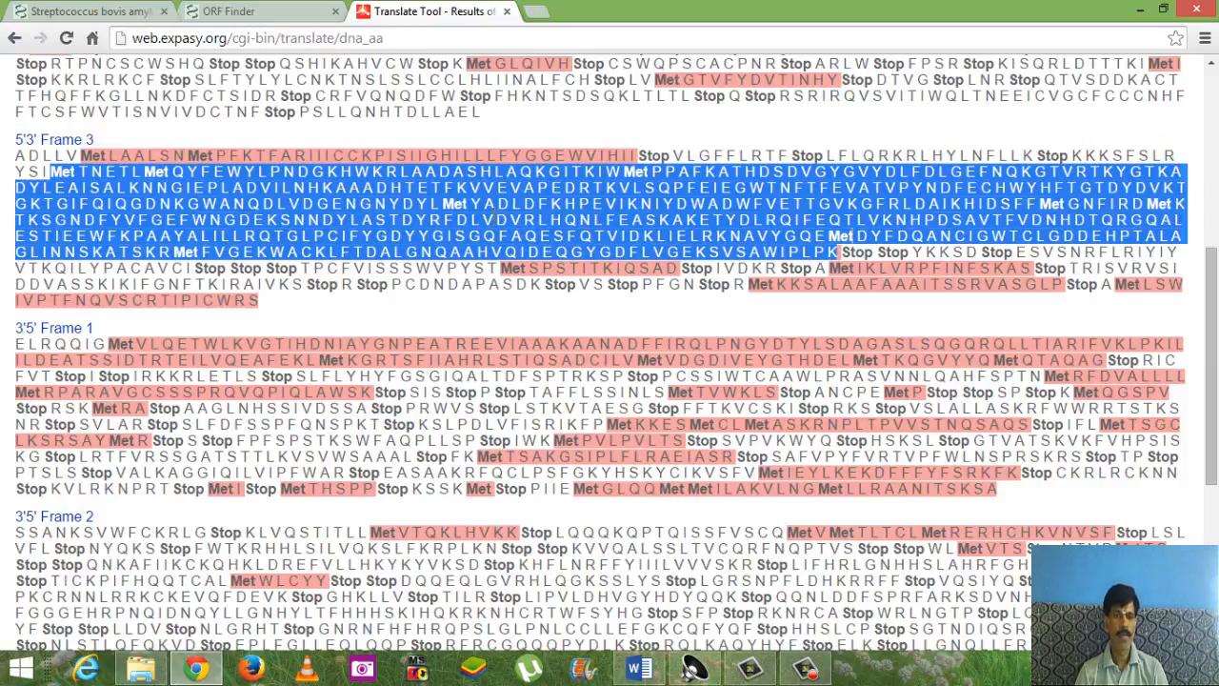
scroll(560, 317, "down", 4)
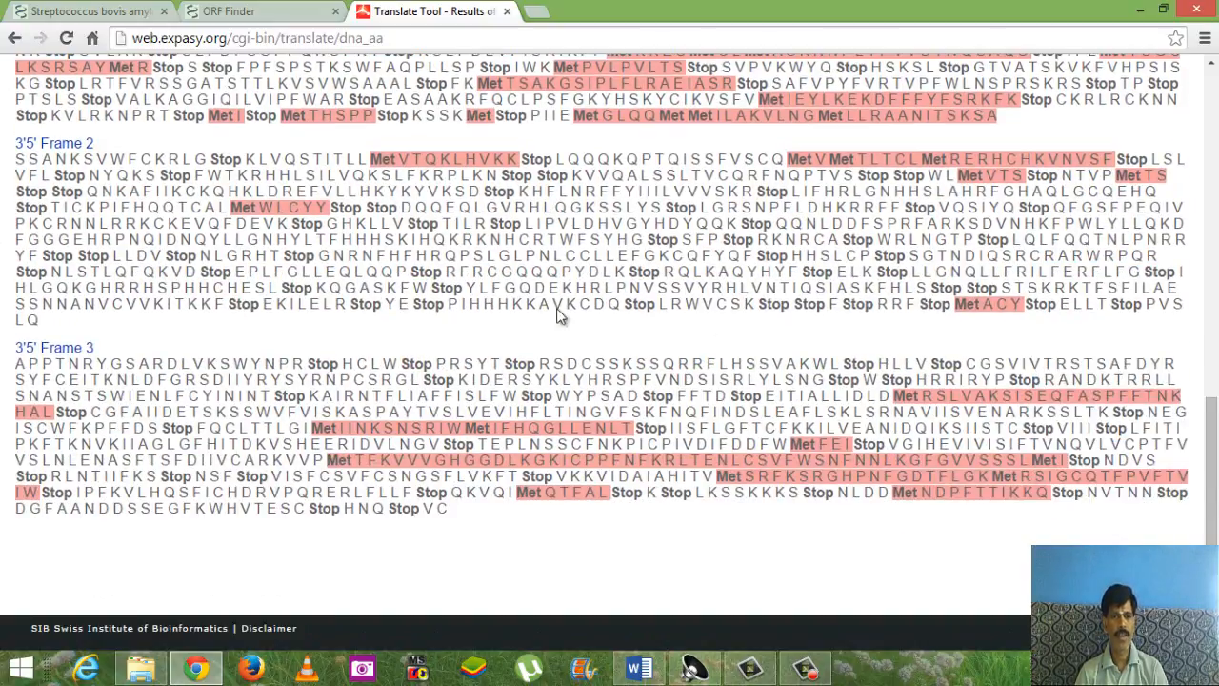
scroll(582, 485, "up", 3)
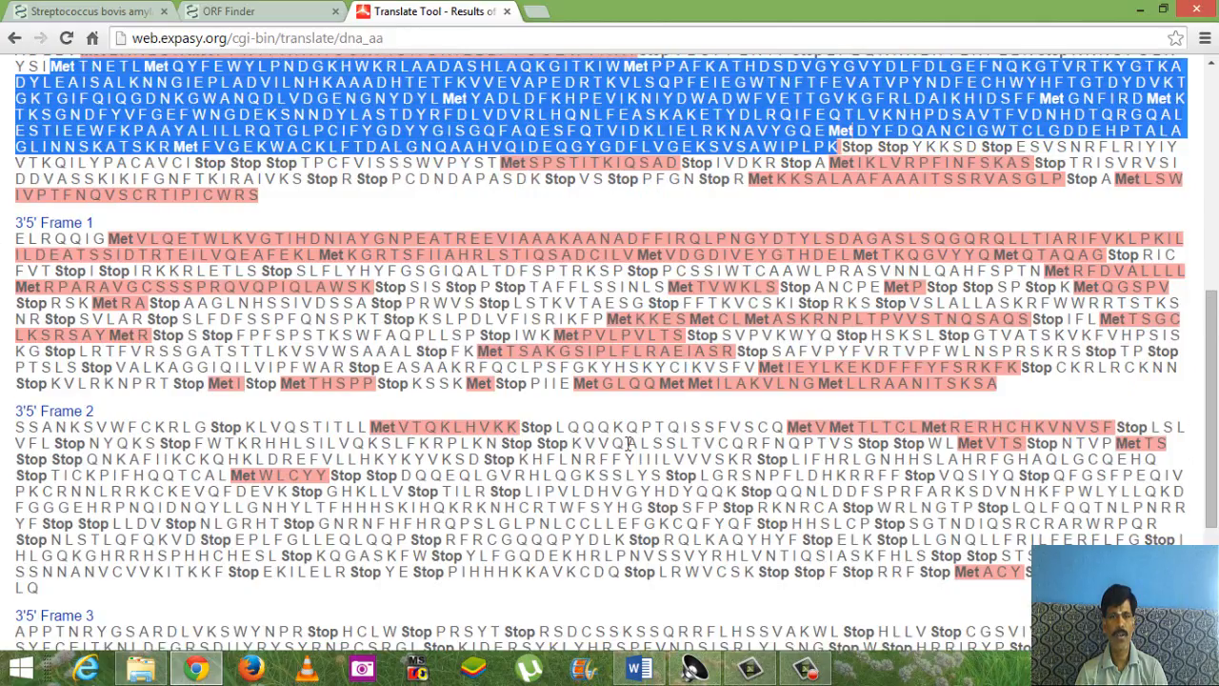
scroll(620, 384, "up", 2)
left_click(446, 310)
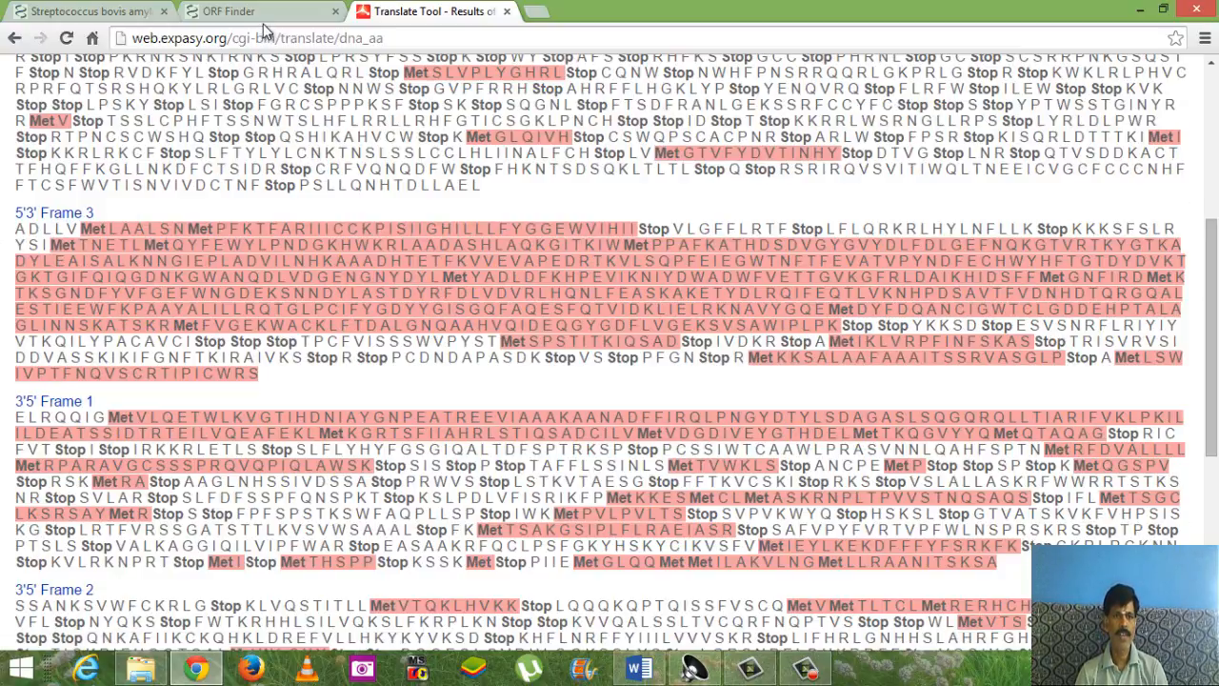
left_click(233, 13)
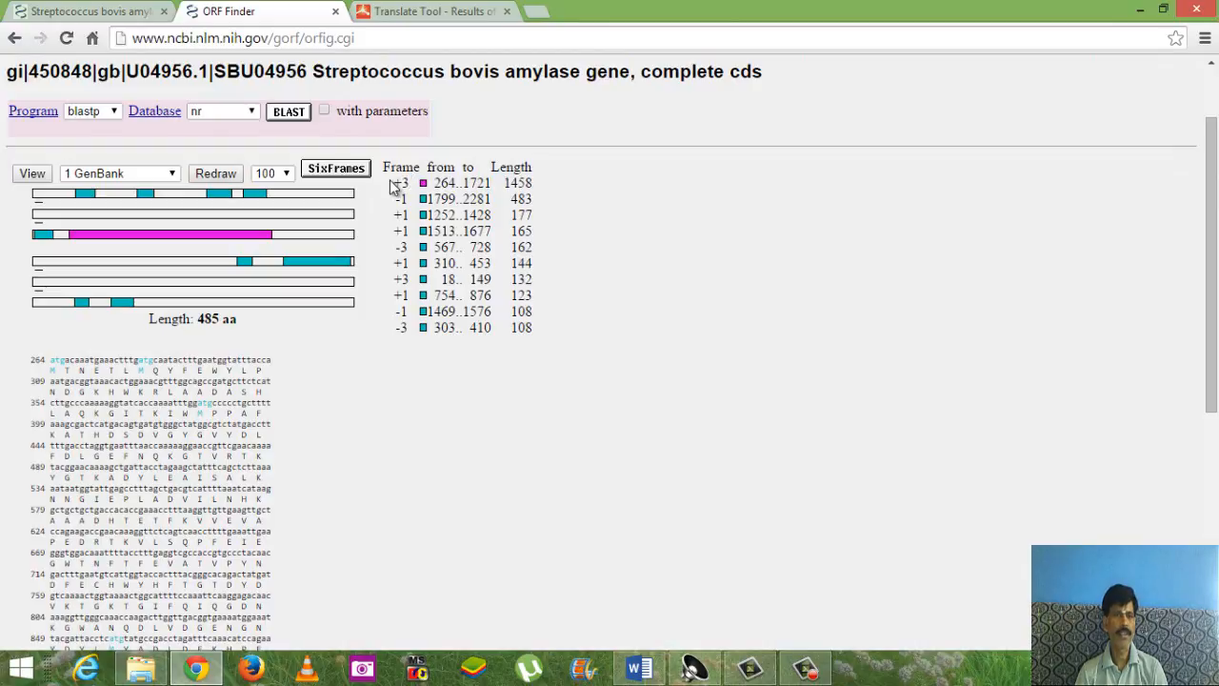
left_click(389, 13)
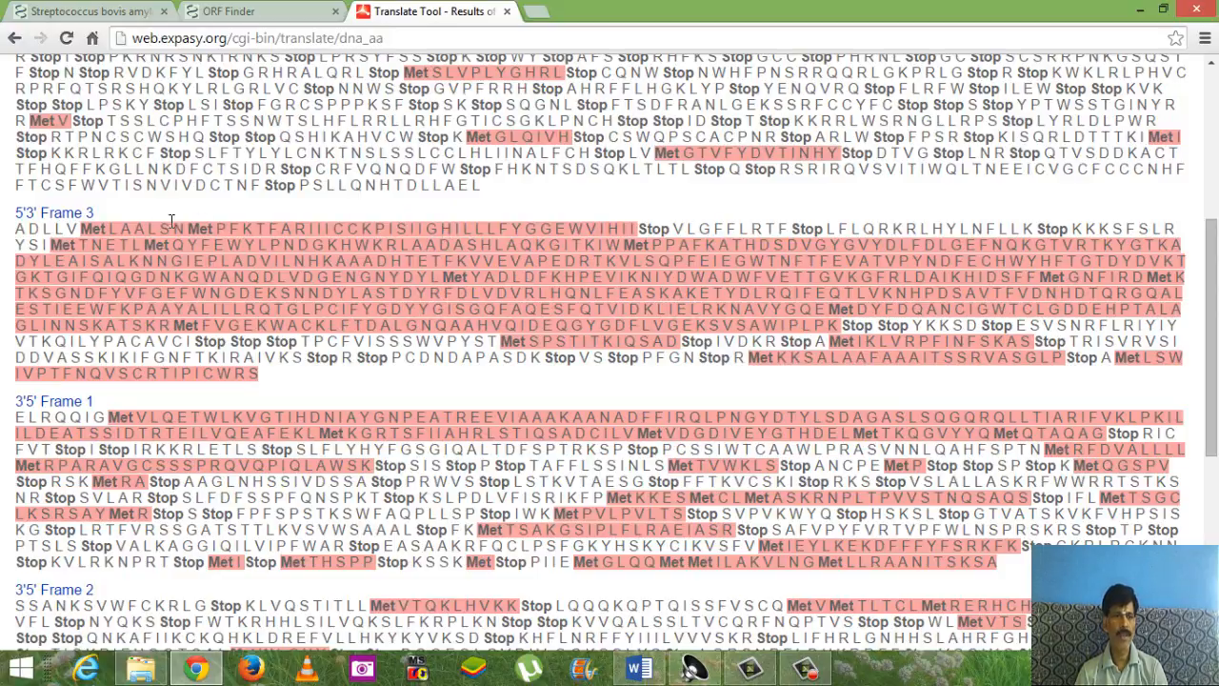
- Open 5'3' Frame 3 for initiator selection and read the instructions on red-highlighted frames and Methionine starts
left_click(87, 228)
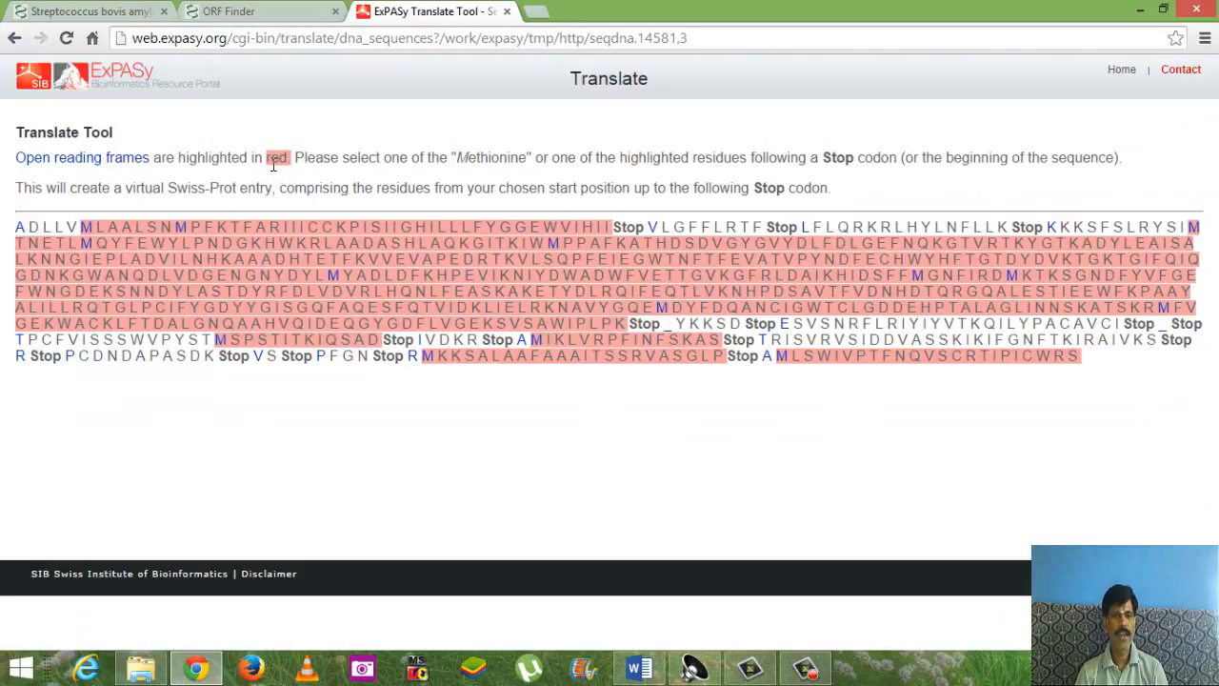
left_click_drag(266, 159, 295, 163)
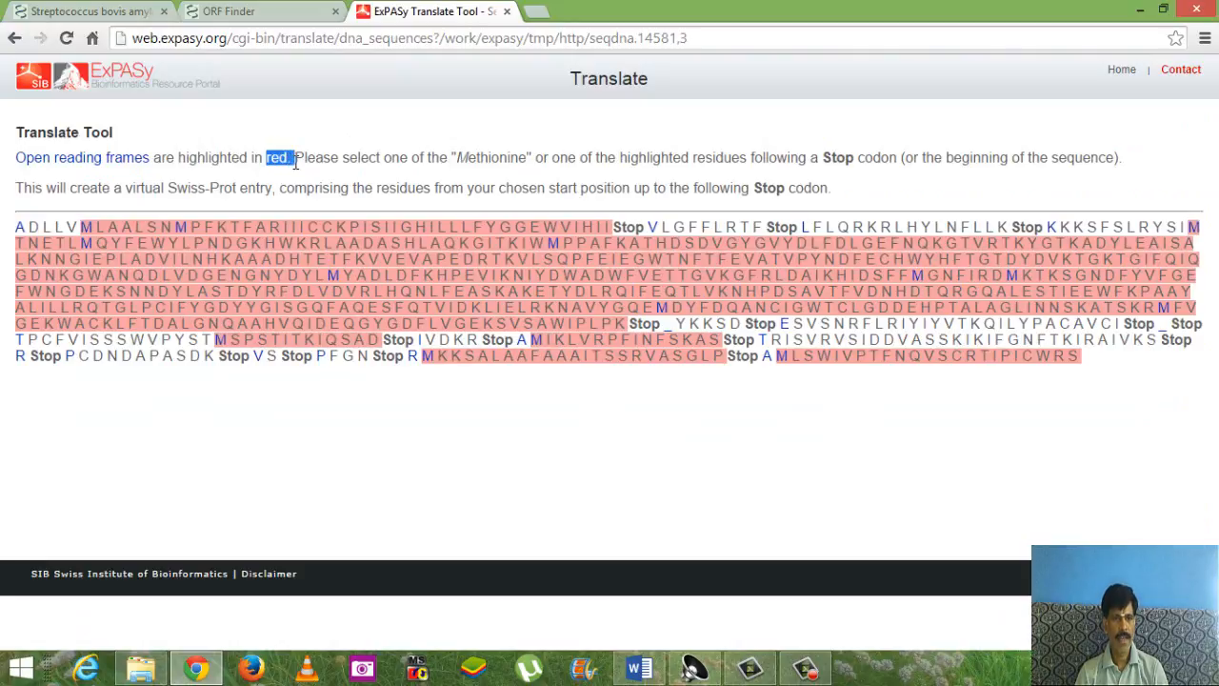
left_click(468, 157)
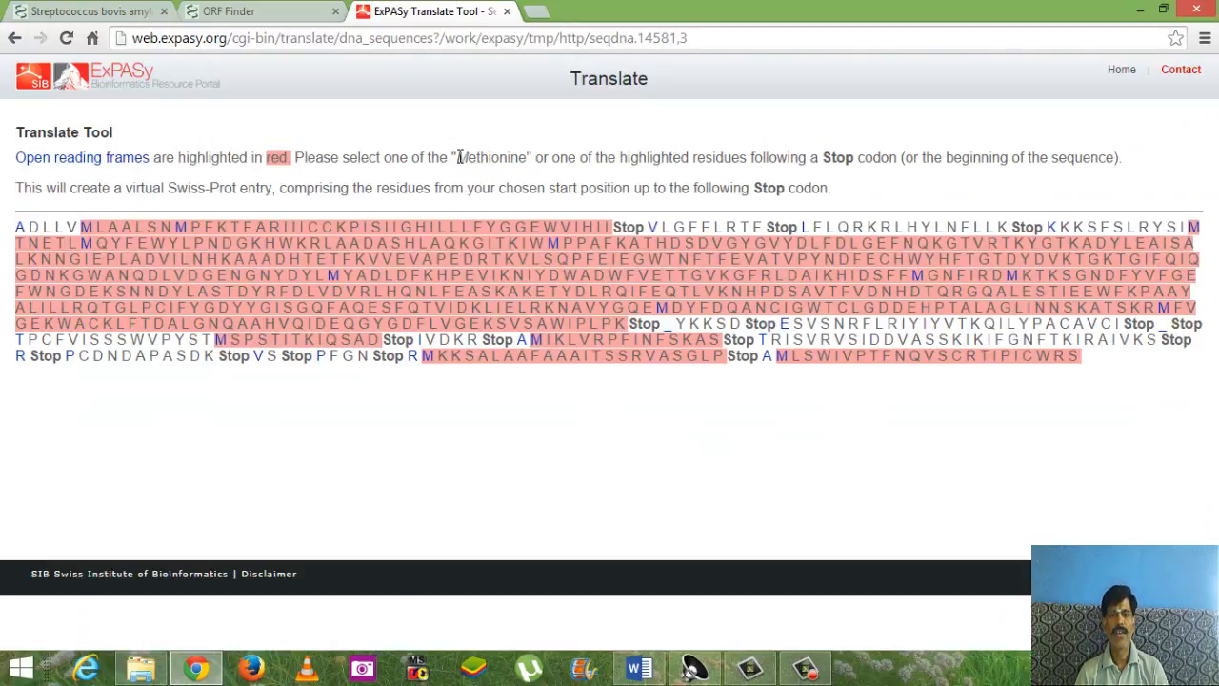
left_click_drag(458, 157, 526, 160)
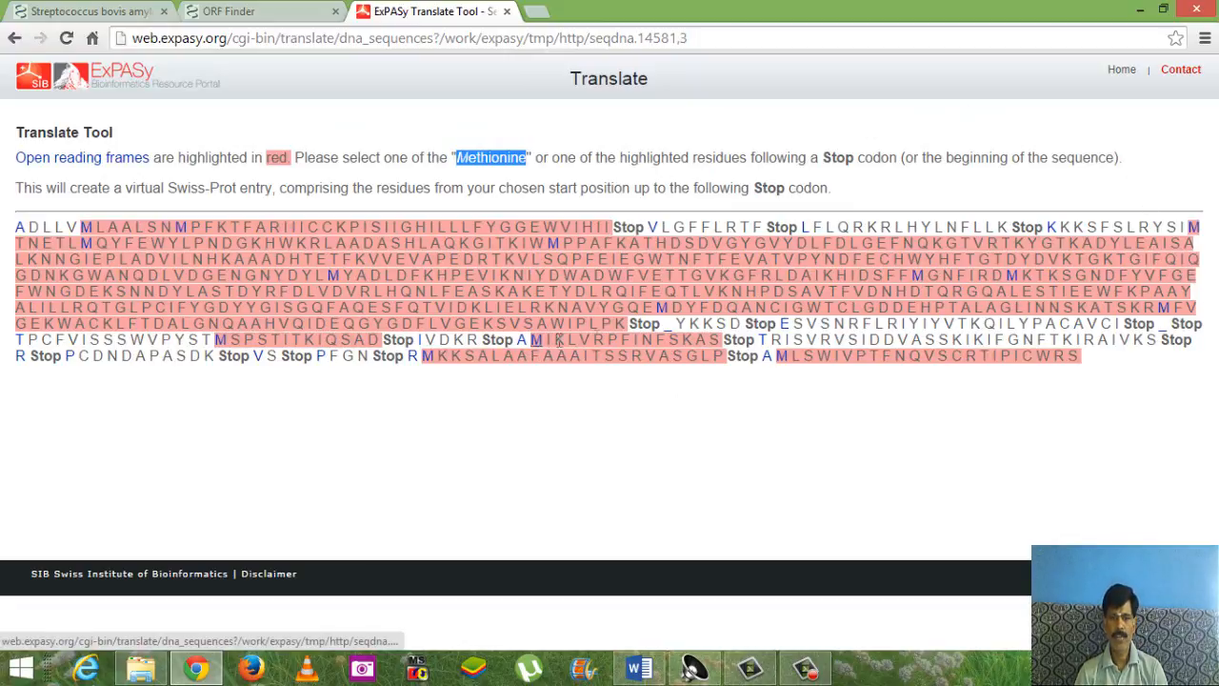
- Create the virtual protein entry from the methionine beginning MTNETL in 5'3' Frame 3 and show its sequence in FASTA format
left_click(1193, 231)
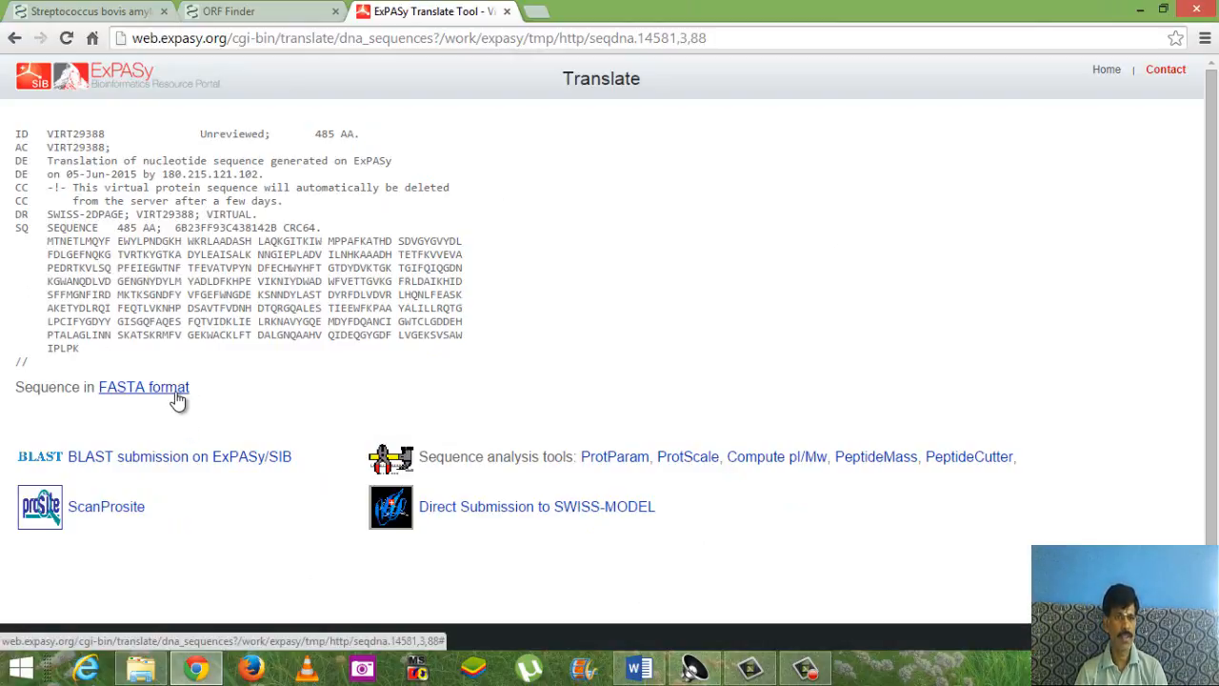
left_click(143, 388)
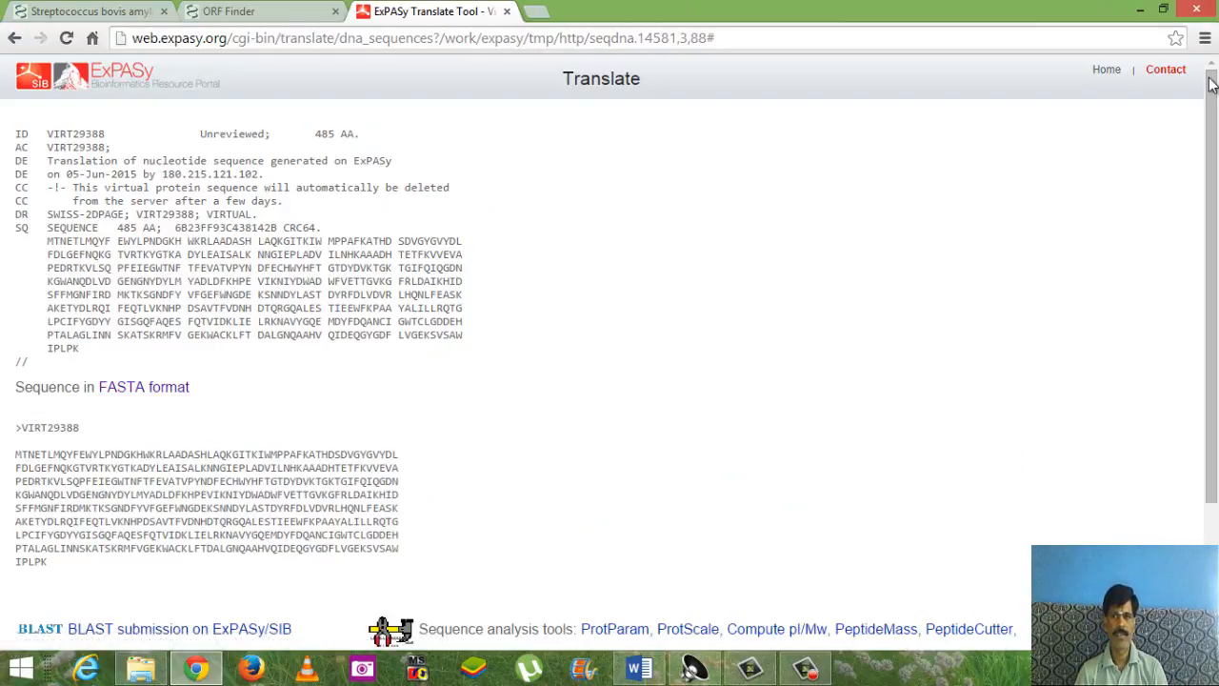
- Start saving the results page, and create and open a folder named class inside the 2015 folder on New Volume (D:)
left_click(1204, 40)
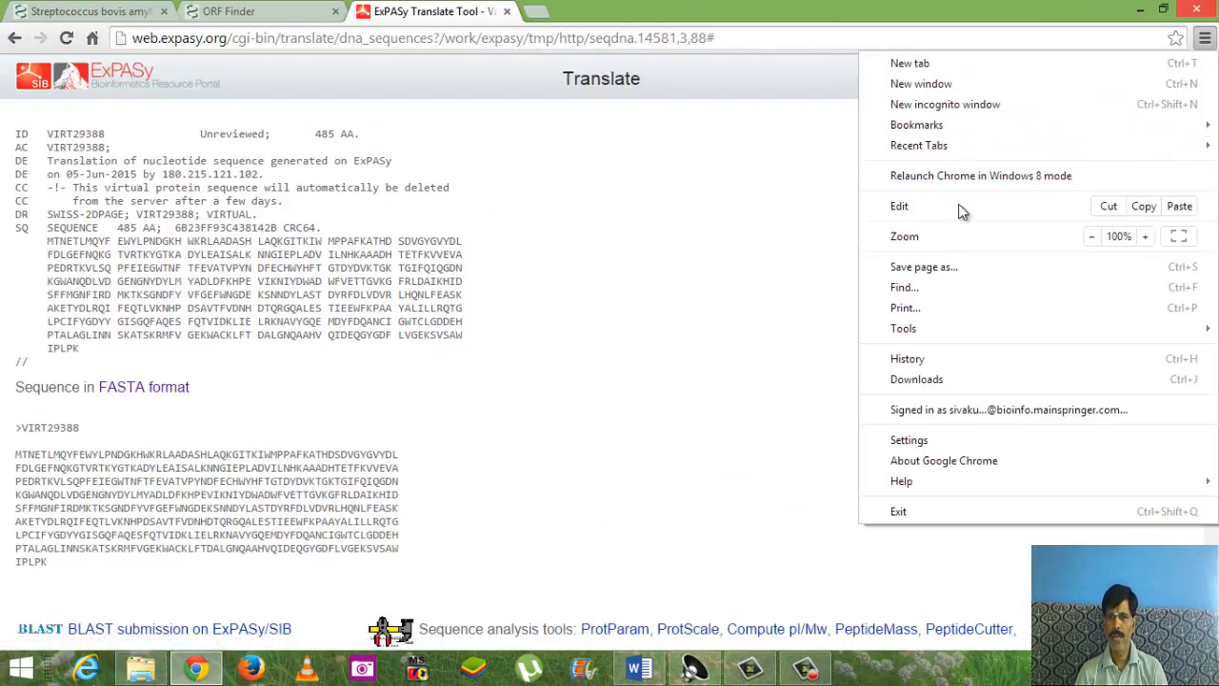
left_click(933, 270)
double_click(187, 164)
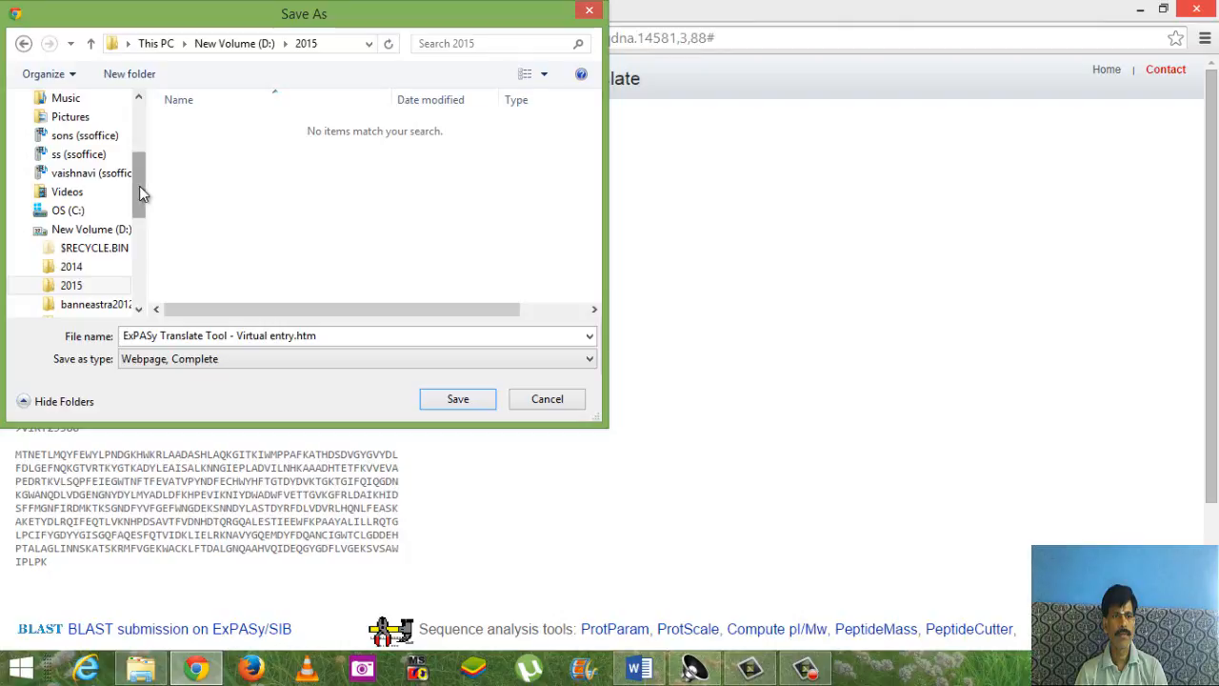
scroll(139, 162, "up", 1)
scroll(139, 162, "up", 3)
left_click(126, 73)
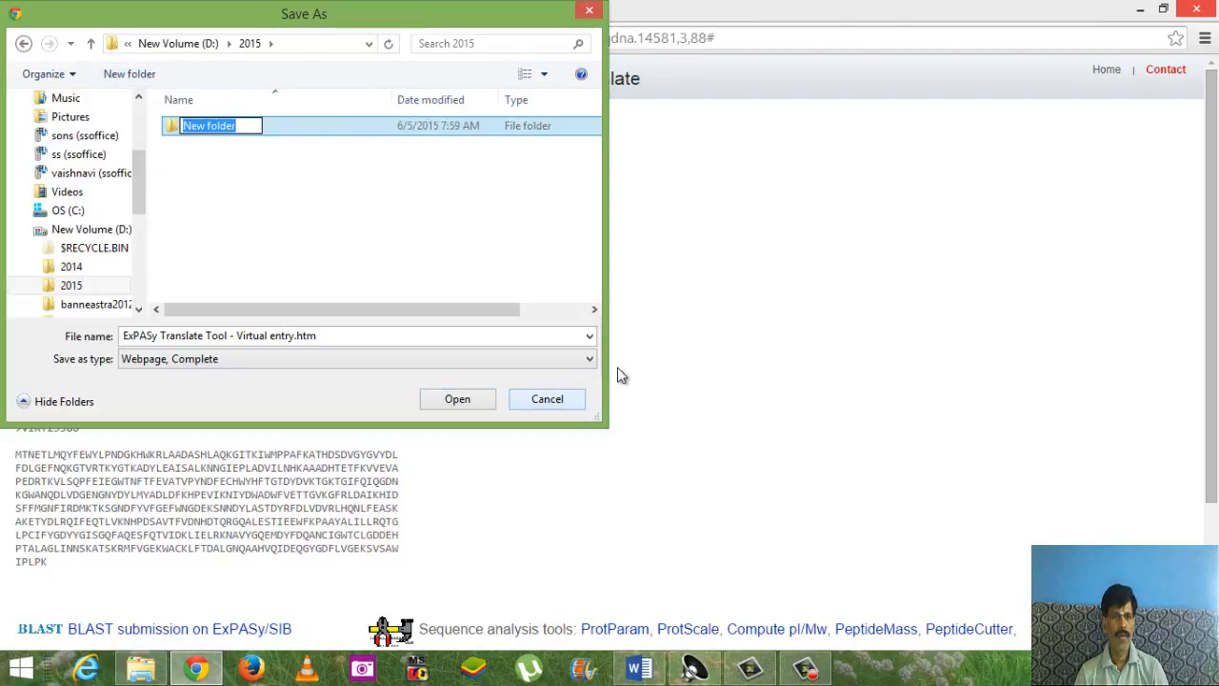
type("class")
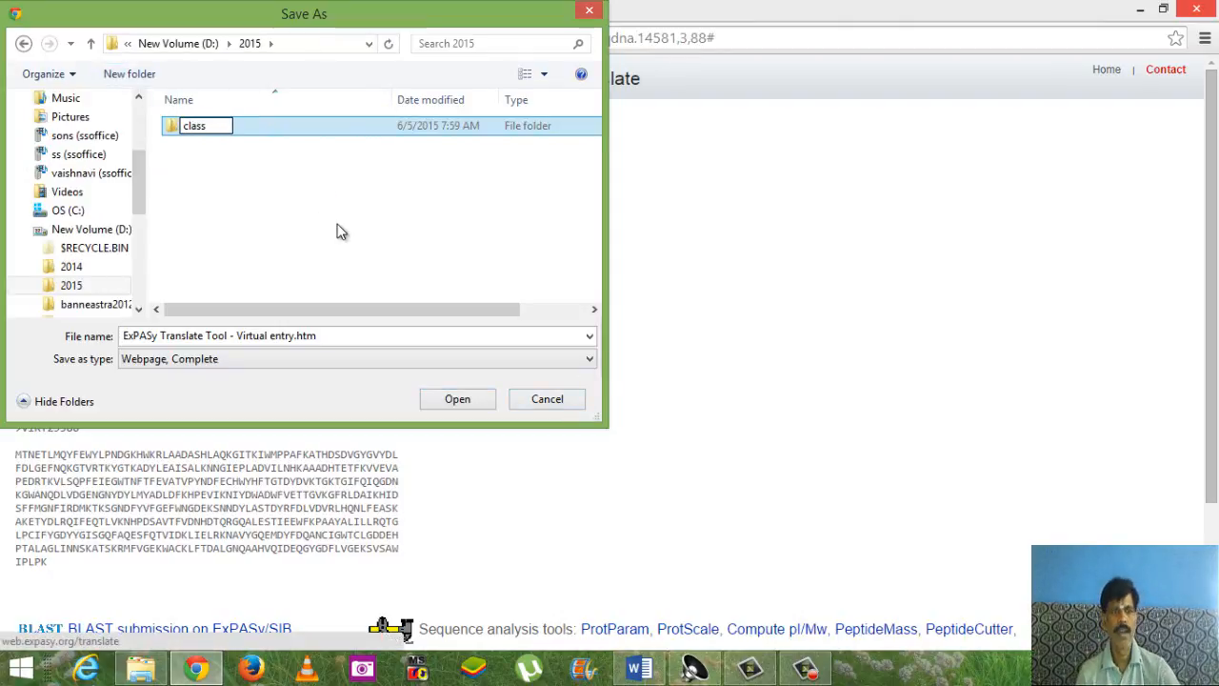
left_click(337, 231)
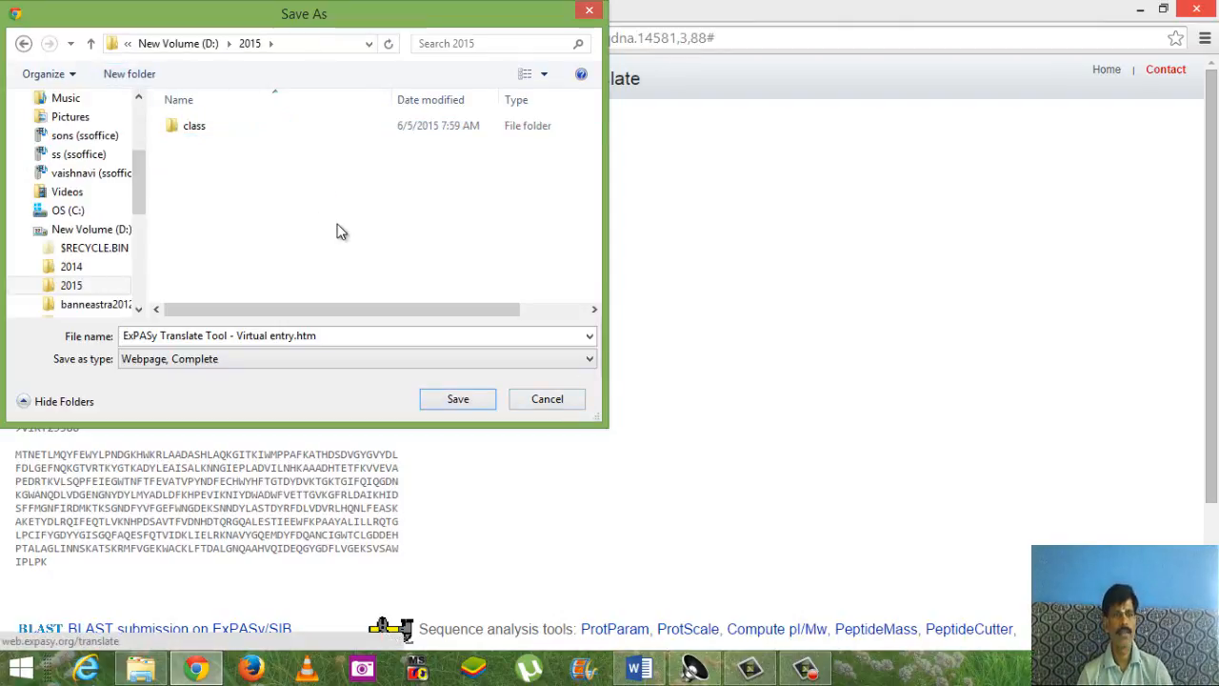
double_click(182, 128)
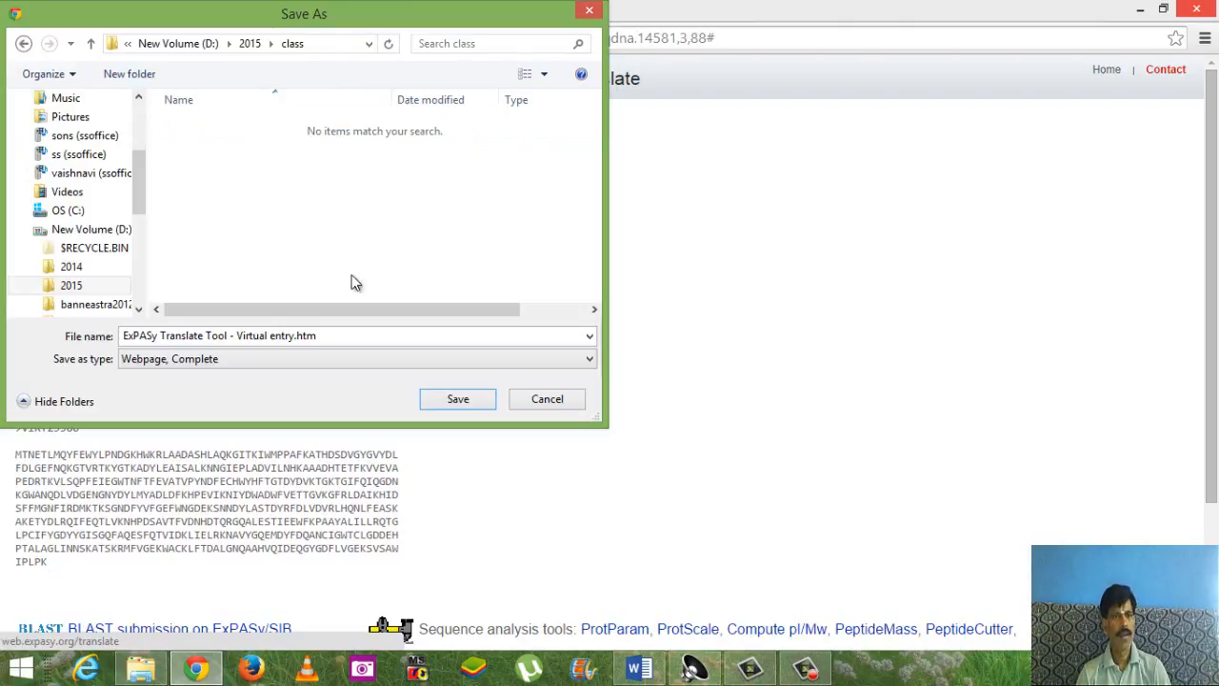
- Shorten the file name to ExPASyTranslate and save the page as a complete webpage in the class folder
triple_click(346, 335)
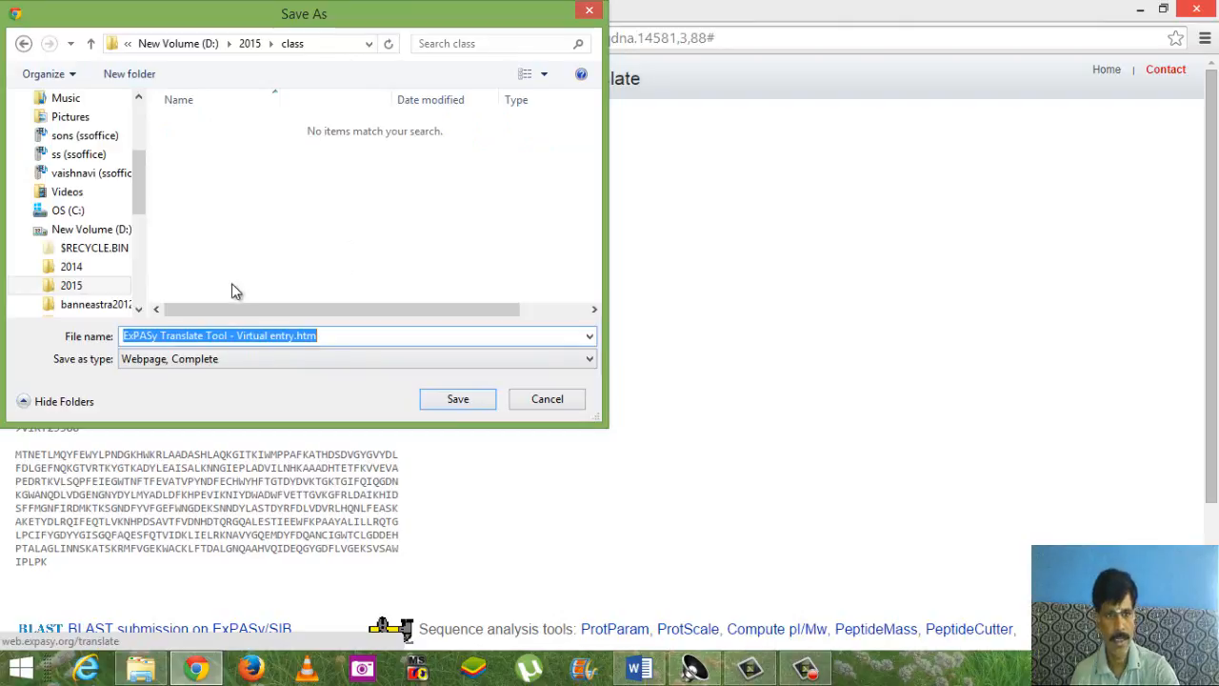
left_click_drag(319, 335, 175, 340)
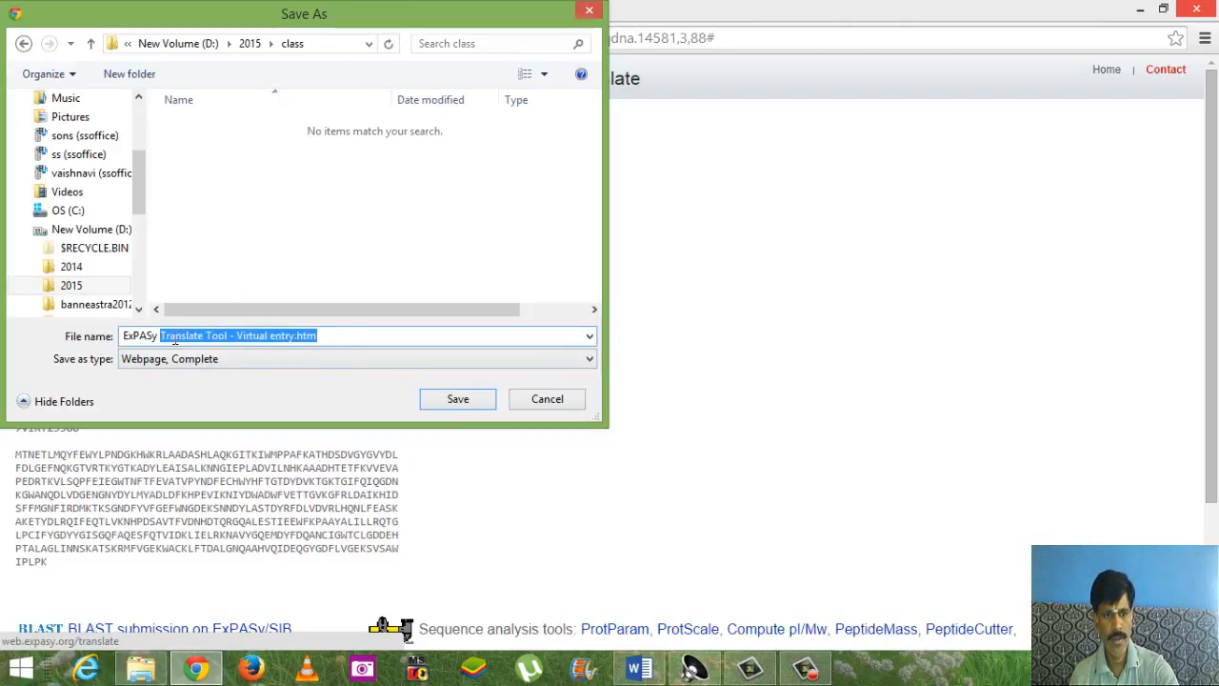
left_click(177, 335)
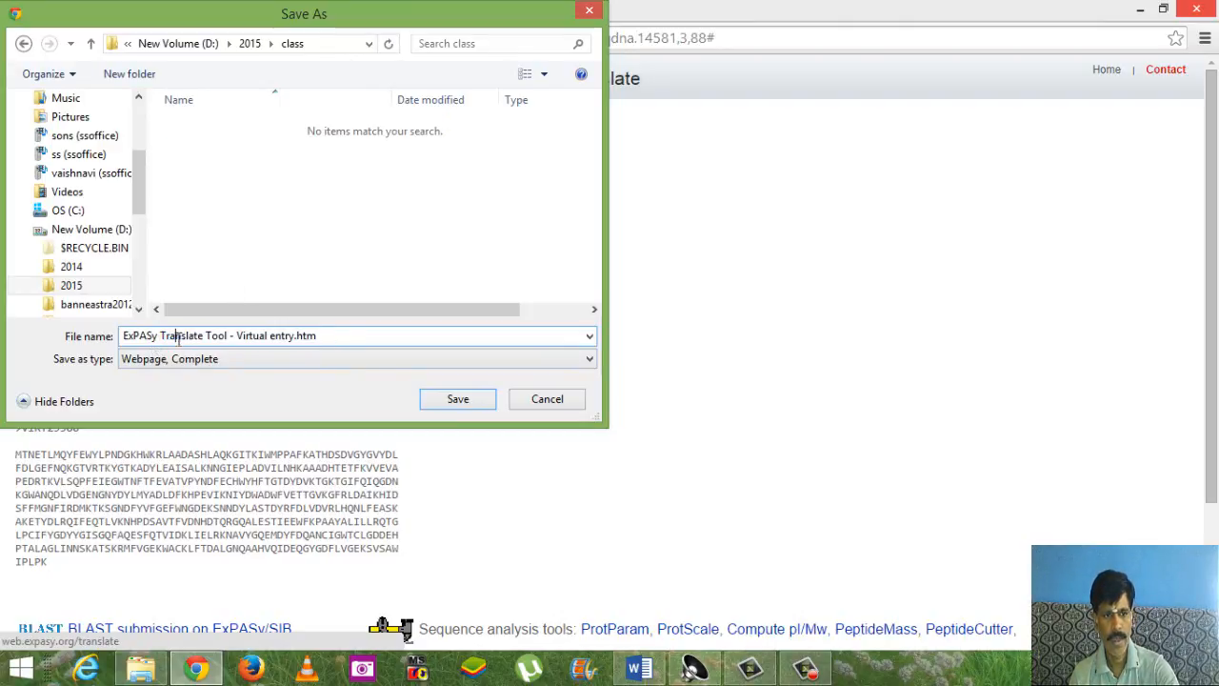
left_click_drag(205, 335, 326, 335)
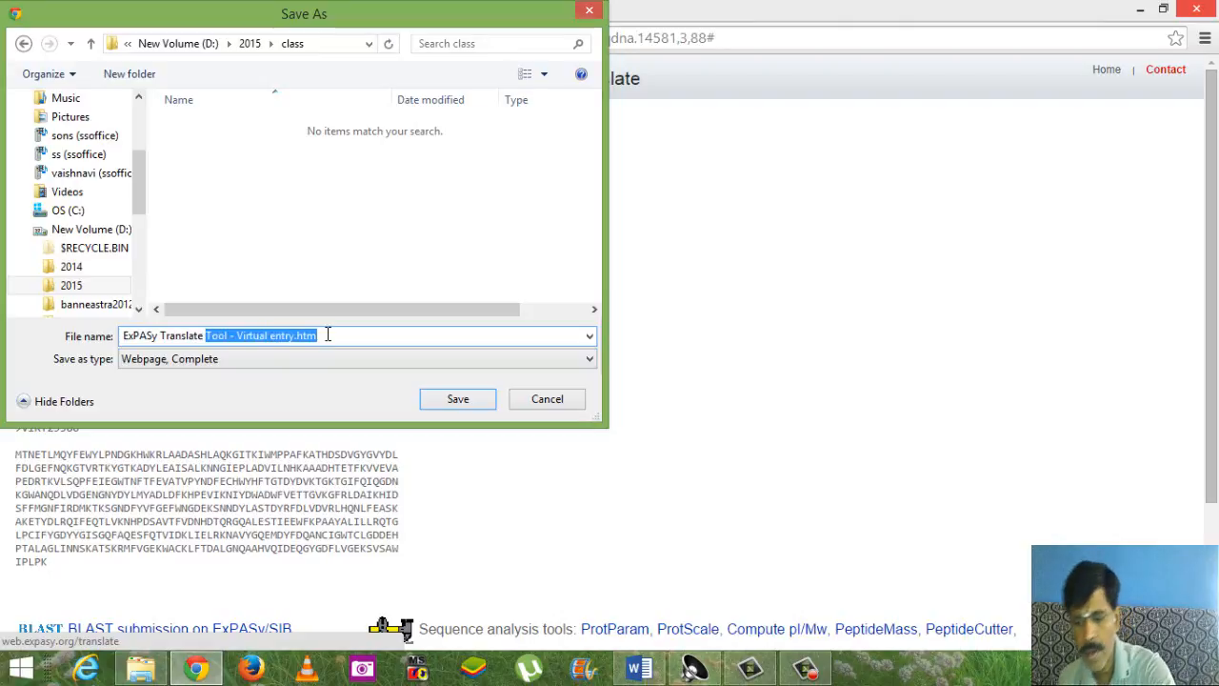
key("BackSpace")
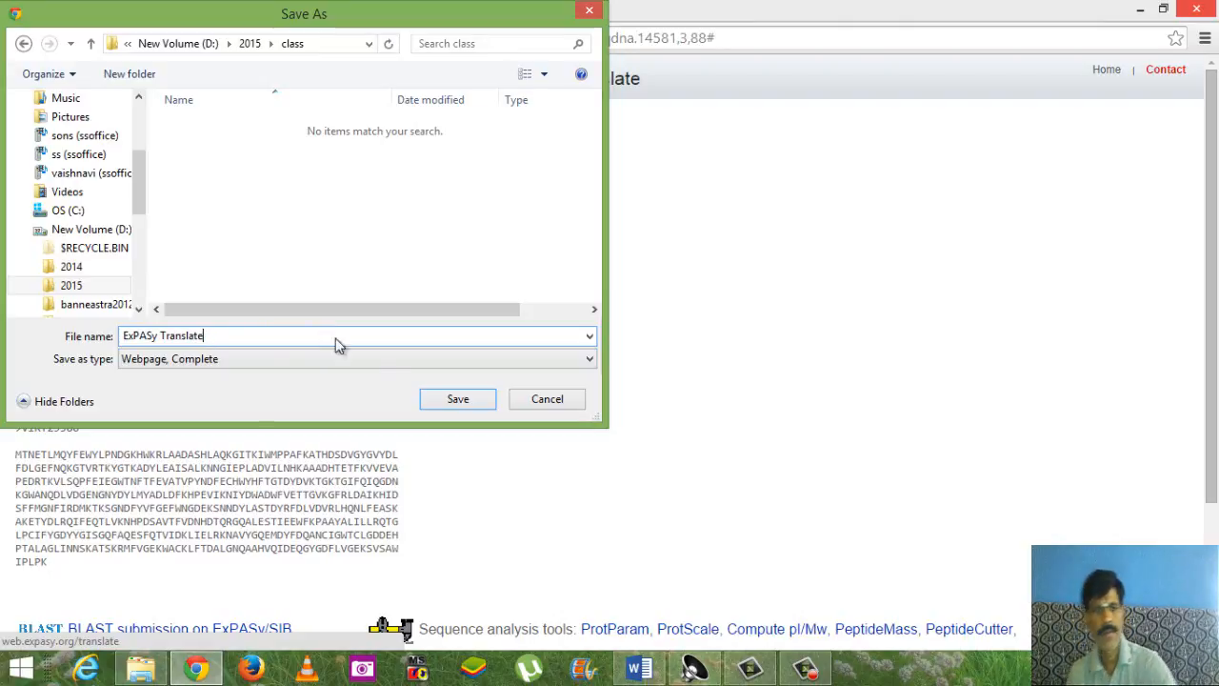
left_click(160, 335)
key("BackSpace")
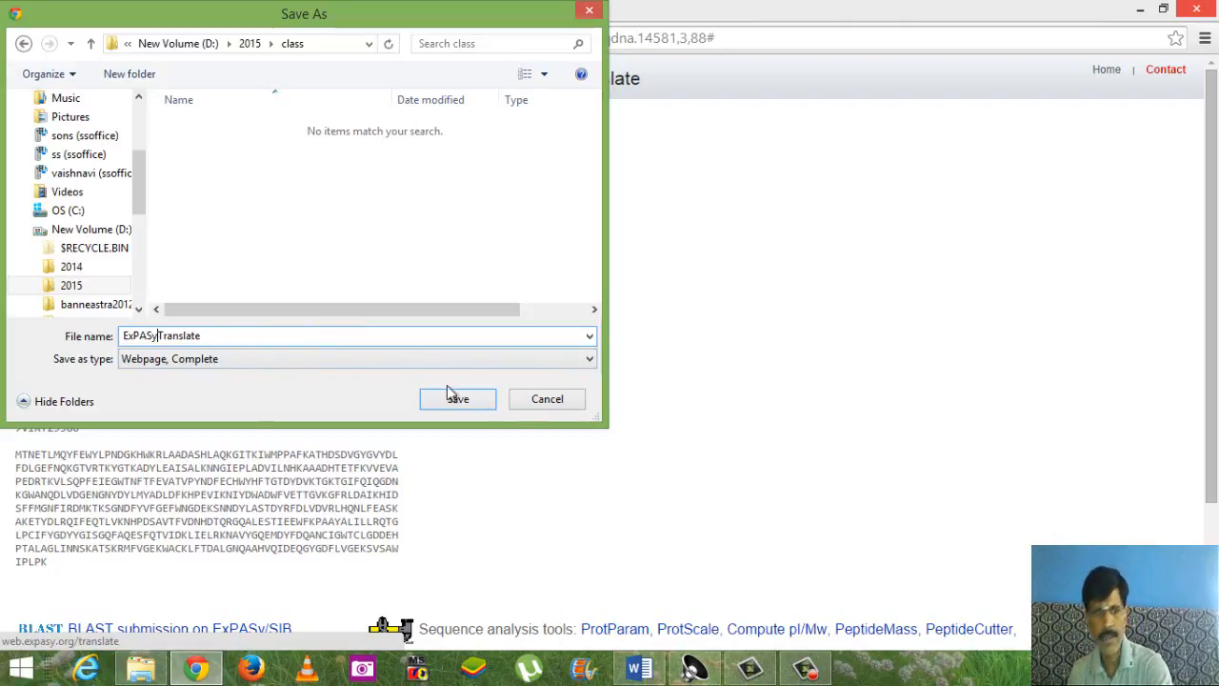
left_click(457, 398)
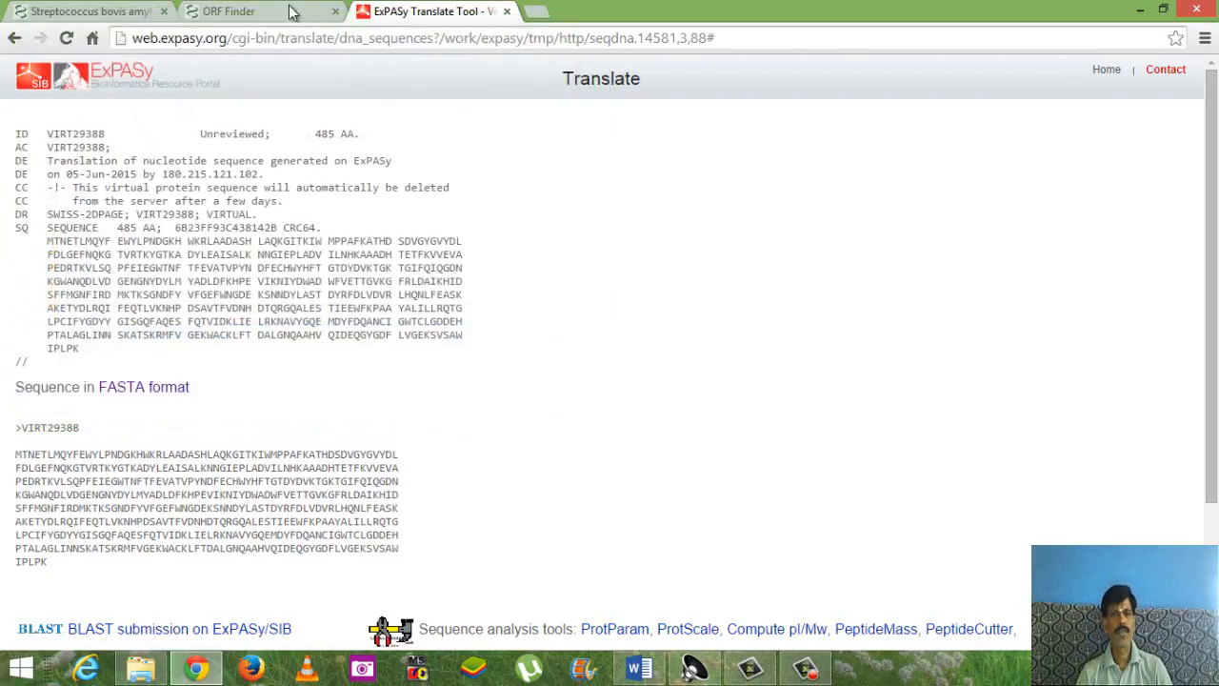
- Save the ORF Finder results page as ORF Finder.htm, a complete webpage, in the class folder
left_click(236, 11)
scroll(481, 278, "up", 2)
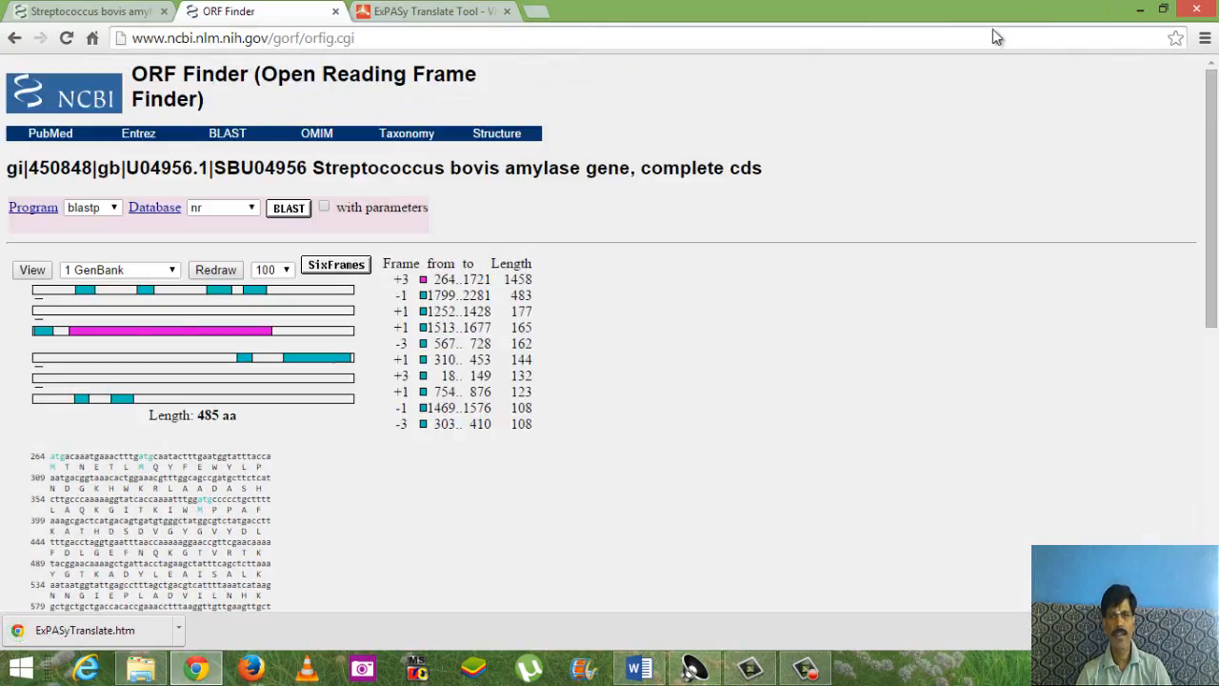
left_click(1204, 38)
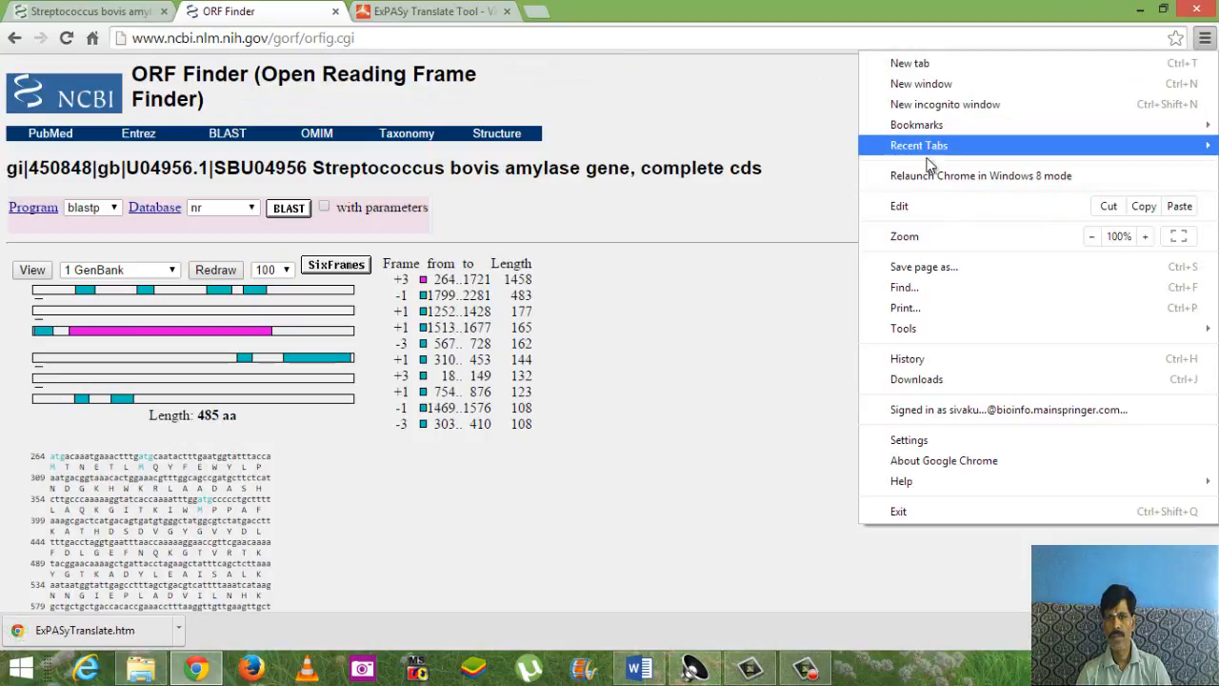
left_click(920, 269)
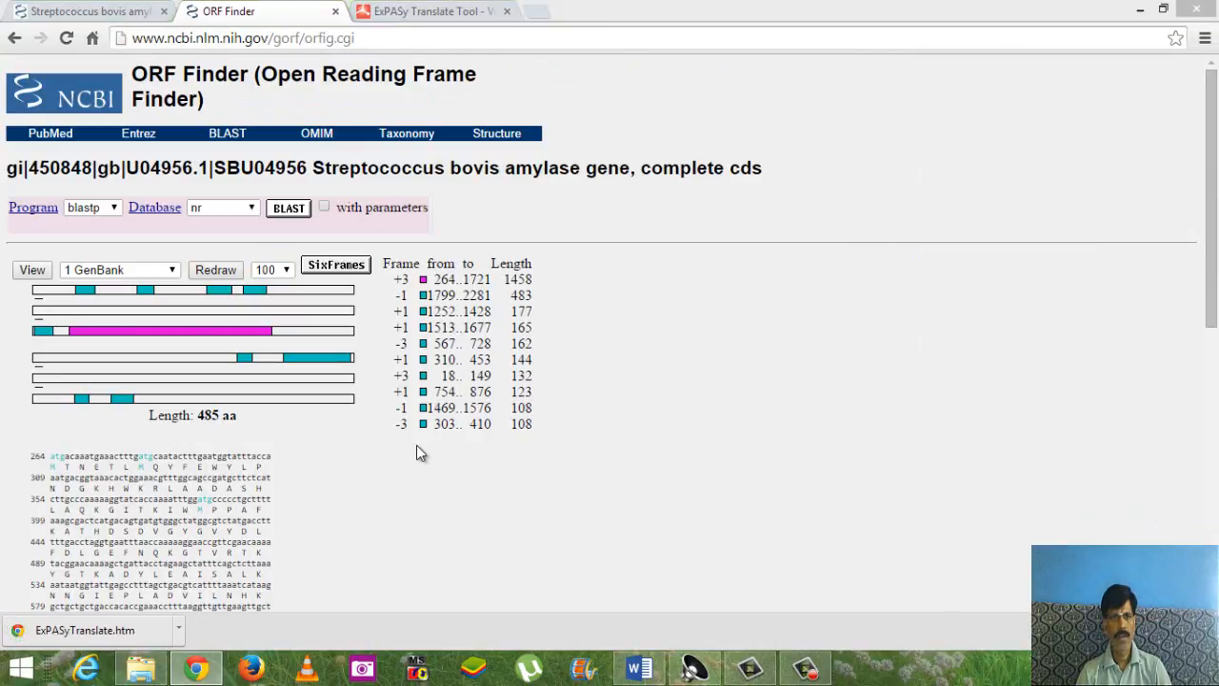
left_click(434, 407)
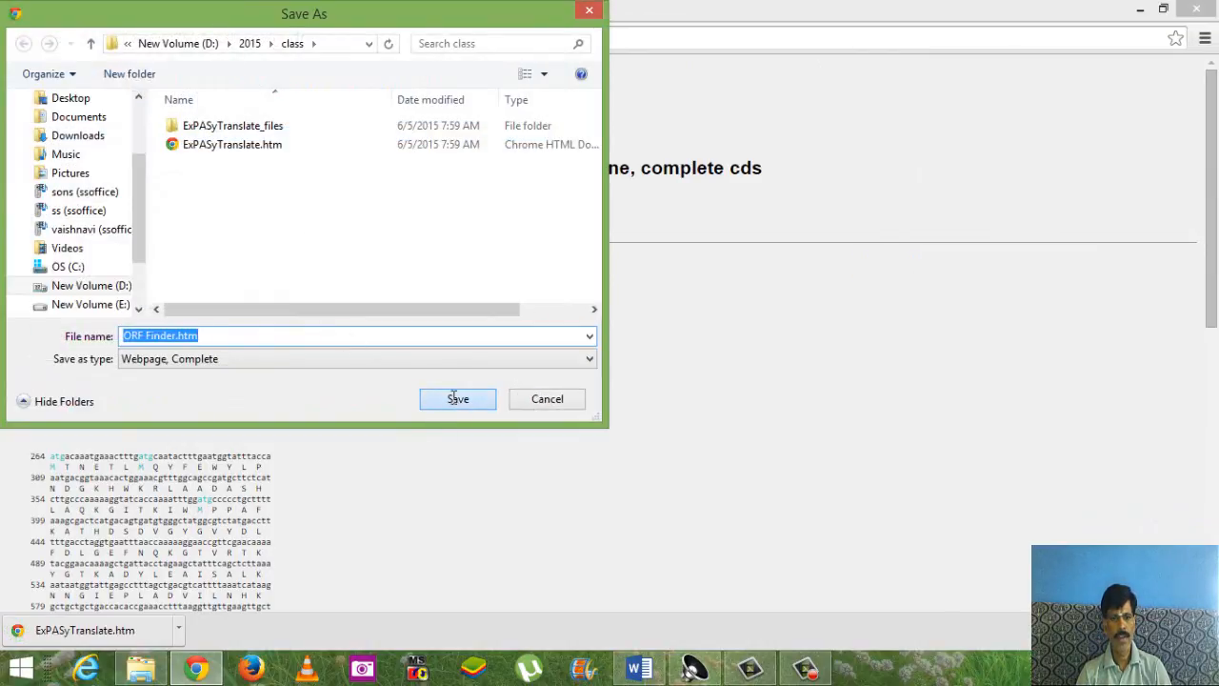
- Save the Streptococcus bovis amylase gene's NCBI FASTA page under its suggested name in the class folder, and return to the ExPASy Translate results
left_click(81, 11)
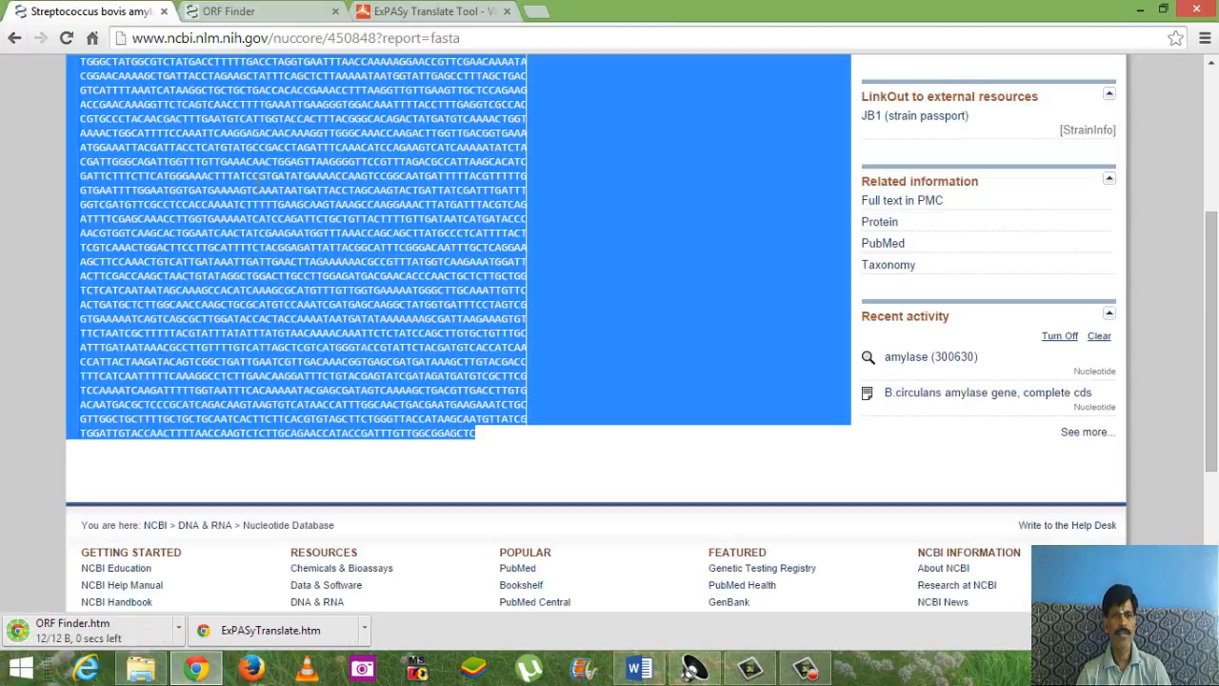
right_click(269, 187)
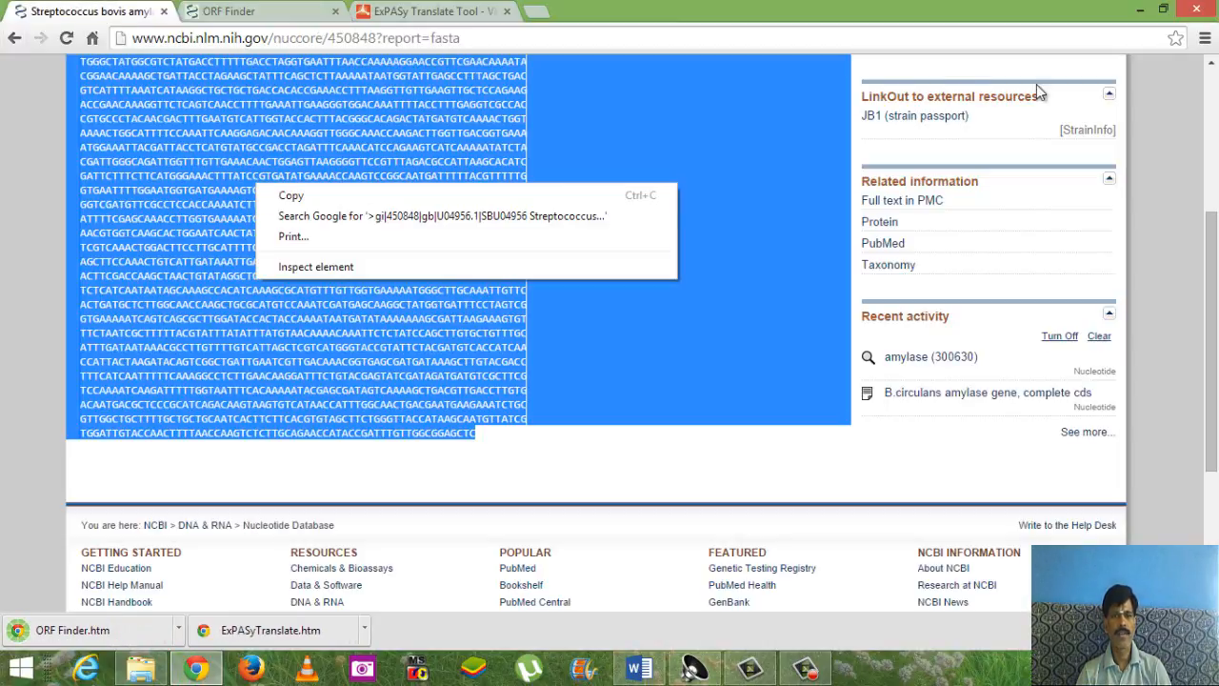
left_click(1204, 38)
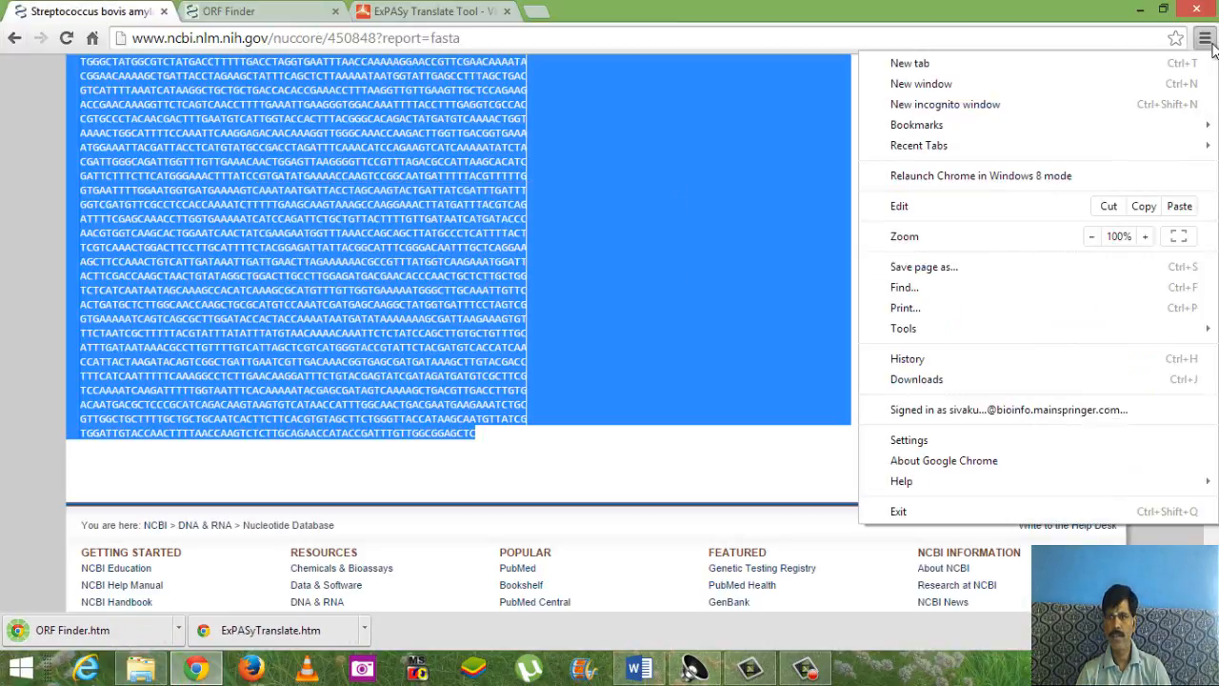
left_click(976, 268)
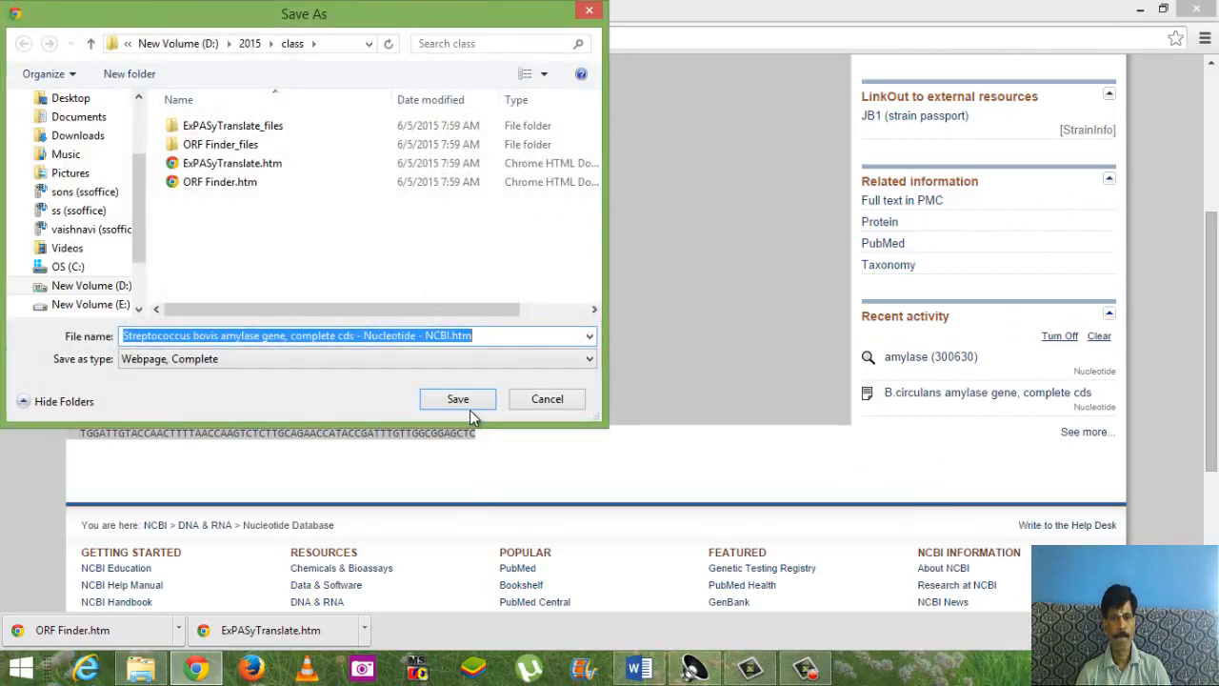
left_click(458, 399)
left_click(267, 12)
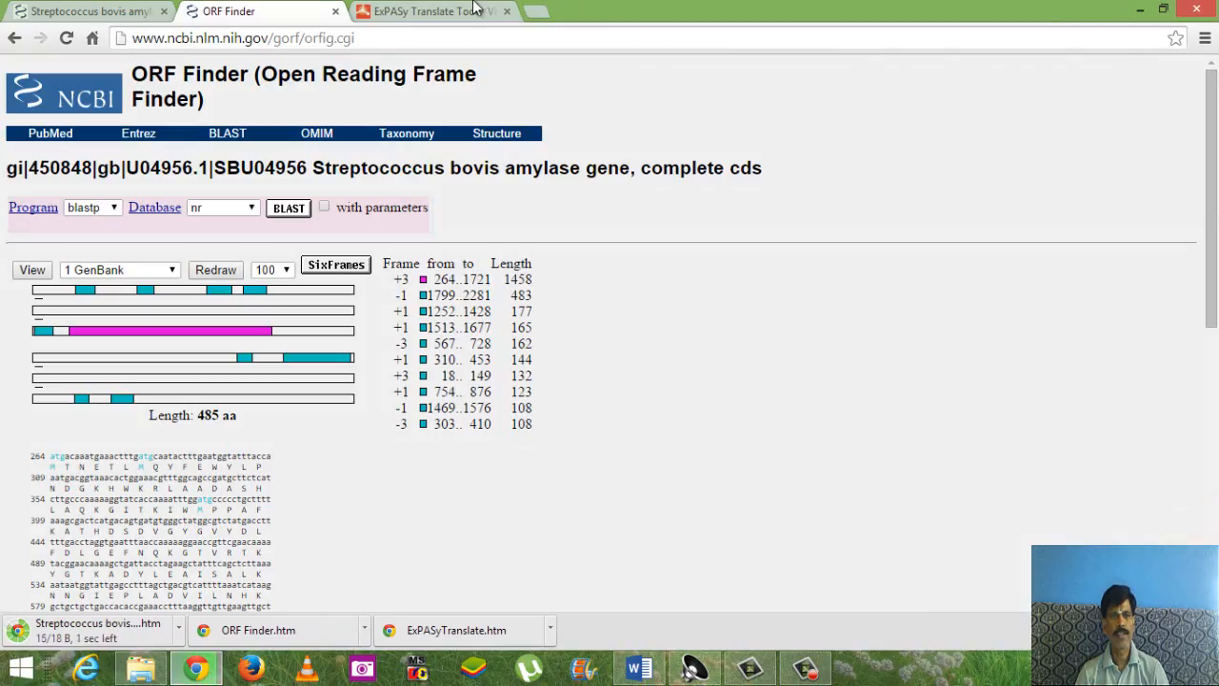
left_click(475, 11)
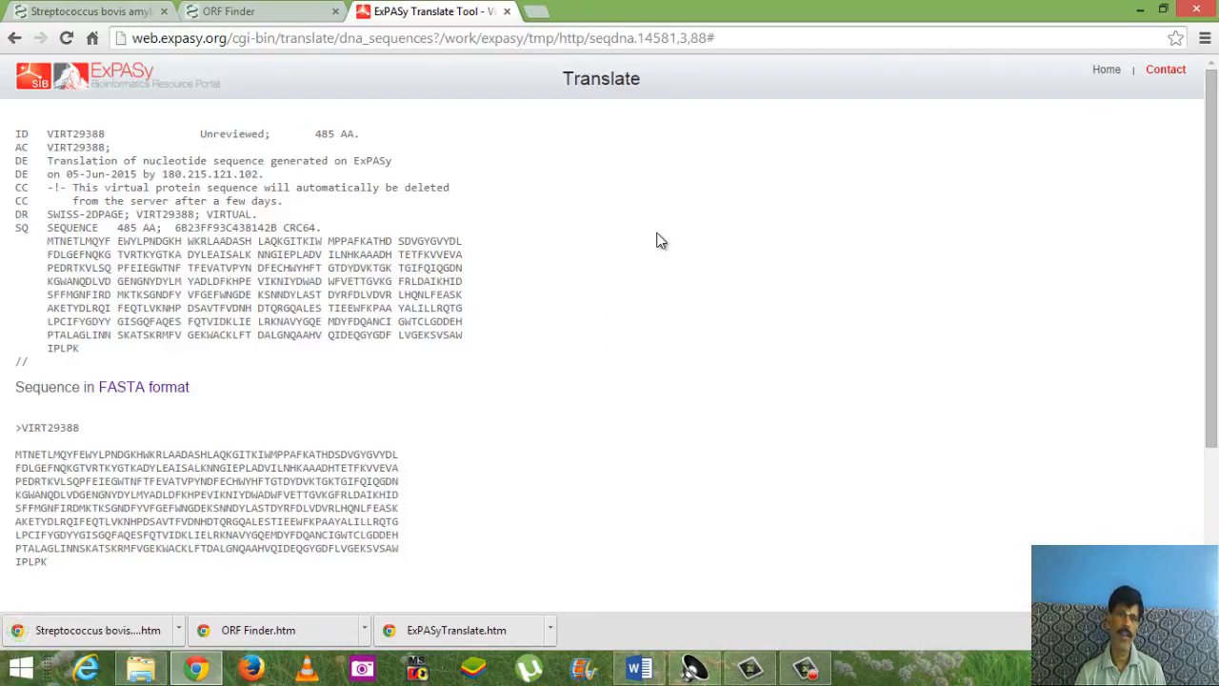